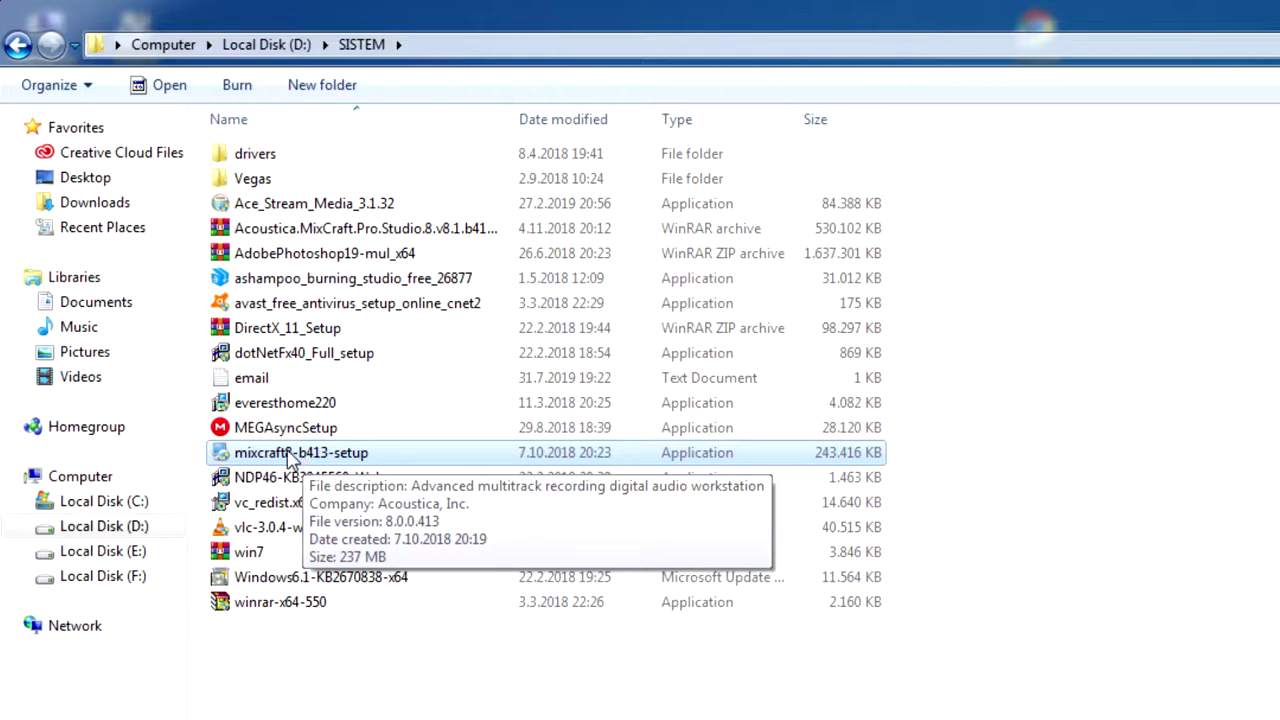
Run mixcraft8-b413-setup, keep the Trial option for registration and leave the optional newsletter e-mail blank
double_click(292, 456)
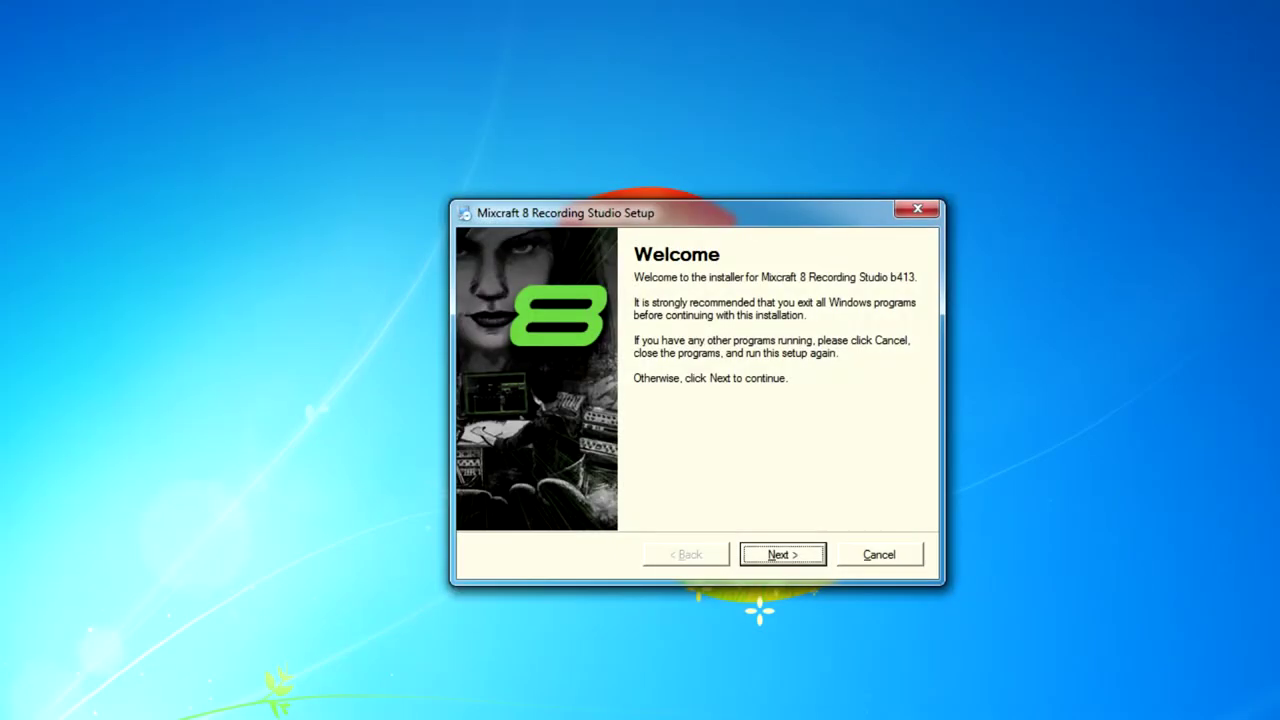
click(788, 561)
click(785, 556)
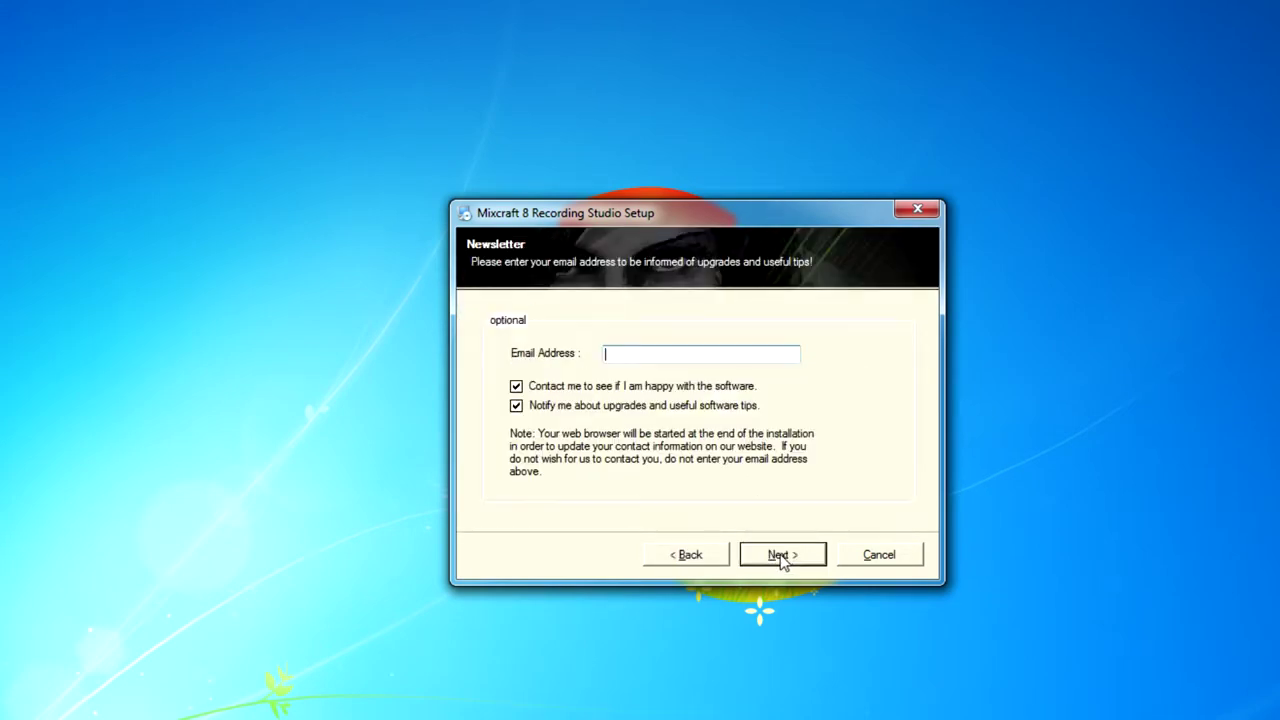
click(703, 557)
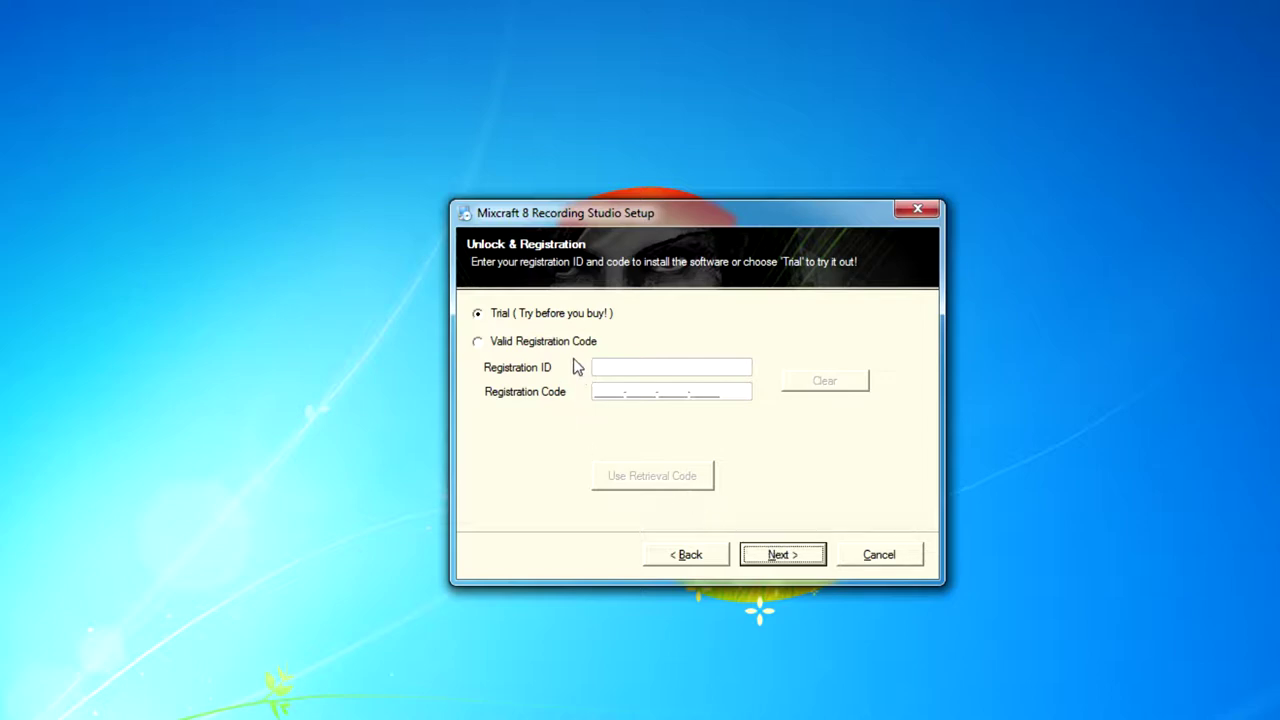
click(789, 562)
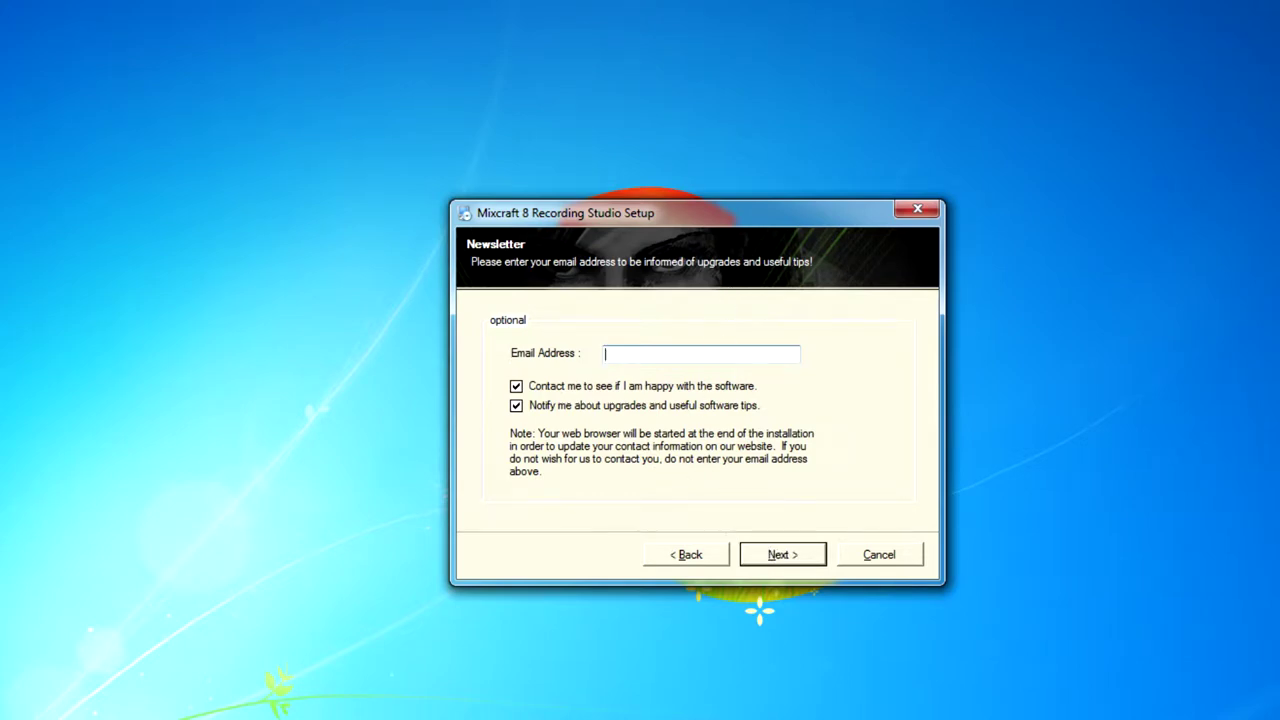
click(777, 557)
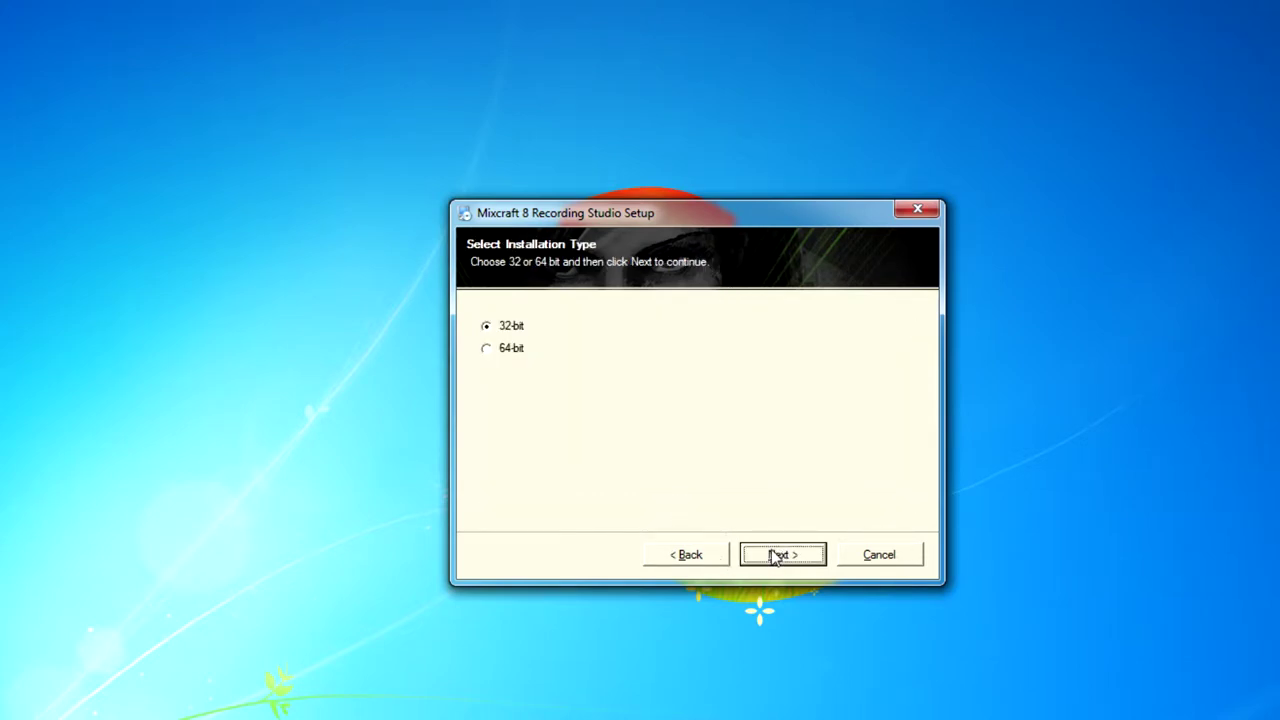
Choose the 64-bit installation and install with the shortcut folder Acoustica Mixcraft 8 (64-bit) for the current user only
click(489, 348)
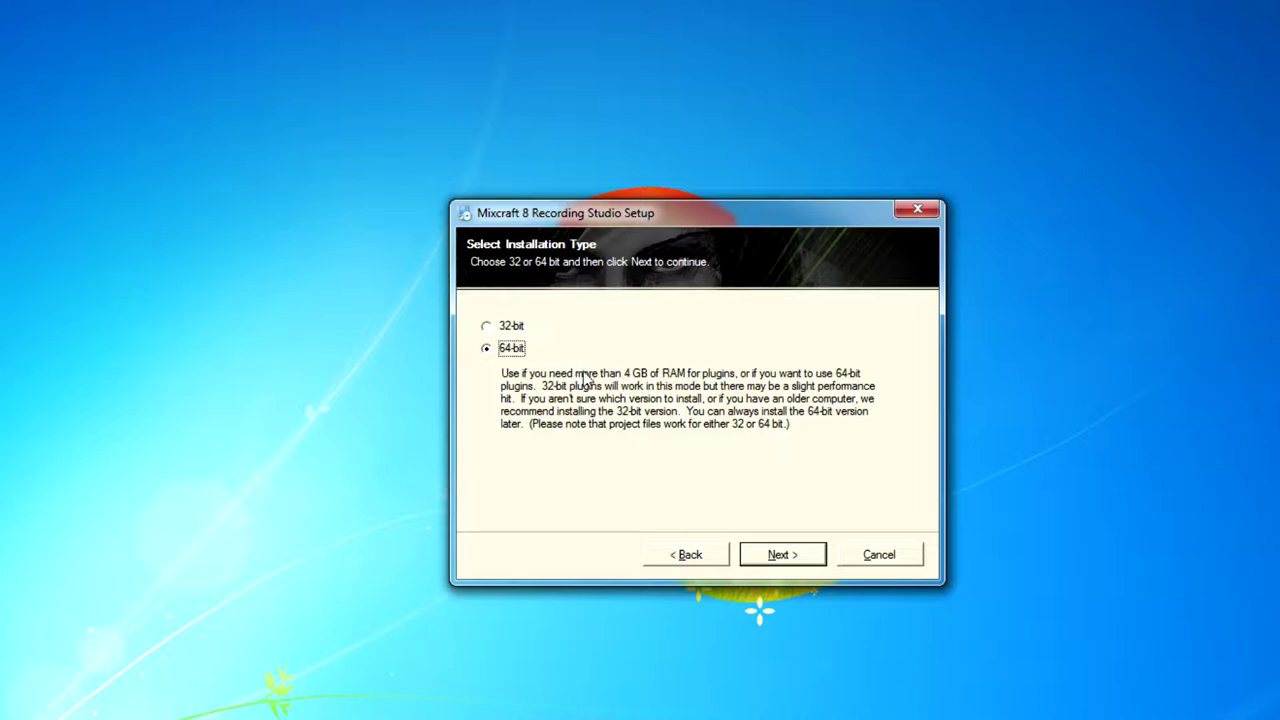
click(784, 555)
click(785, 556)
click(782, 556)
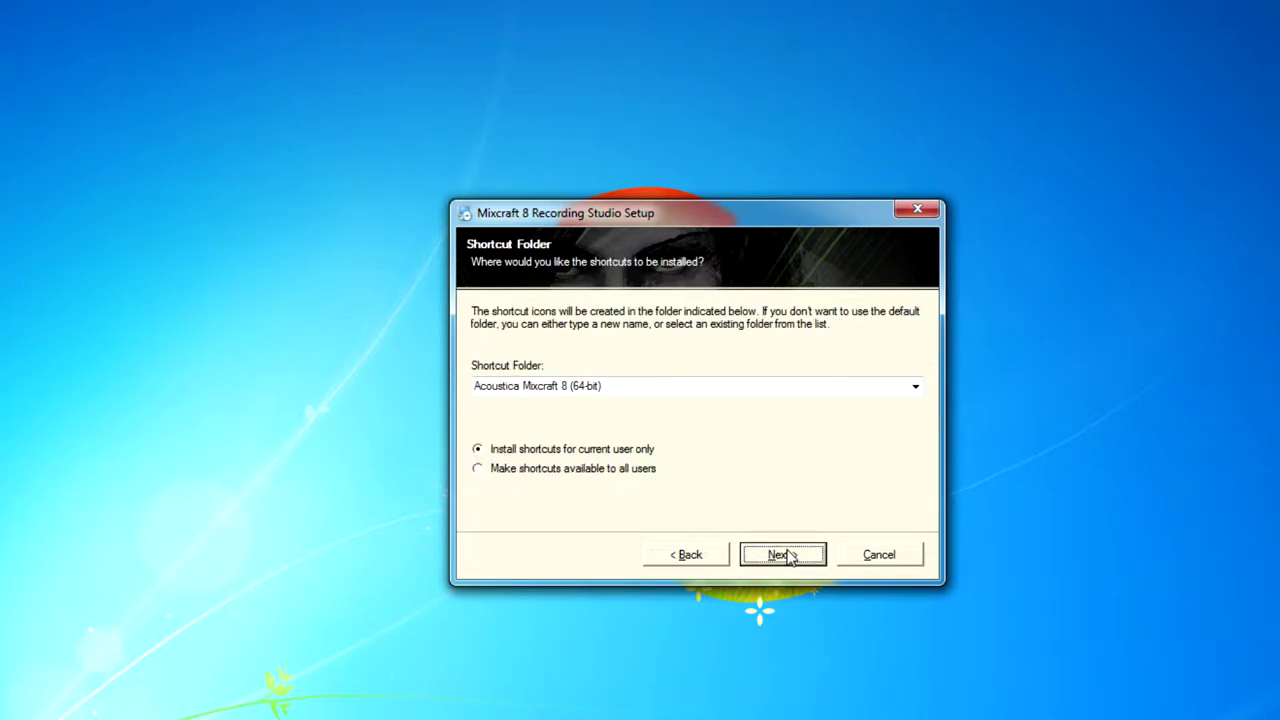
click(782, 556)
click(705, 560)
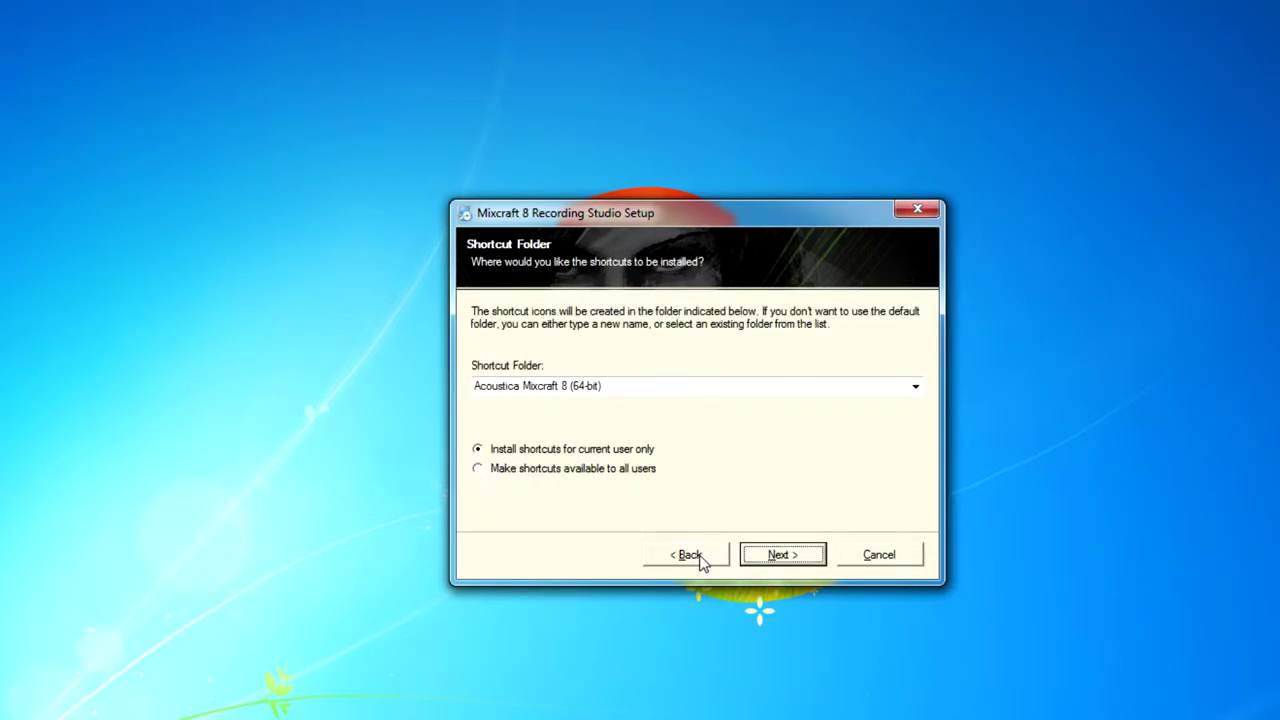
click(782, 556)
click(783, 558)
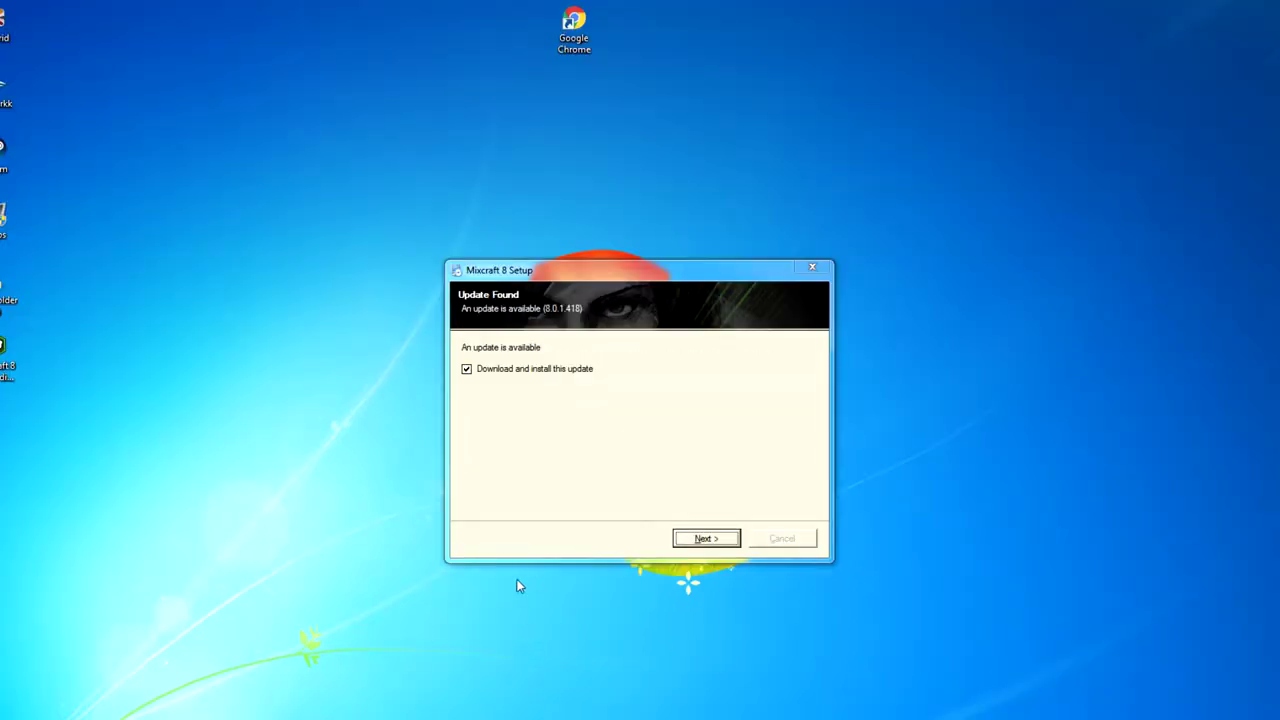
Download and install the offered 8.0.1.418 update, finish the setup and close the Acoustica web page
click(702, 540)
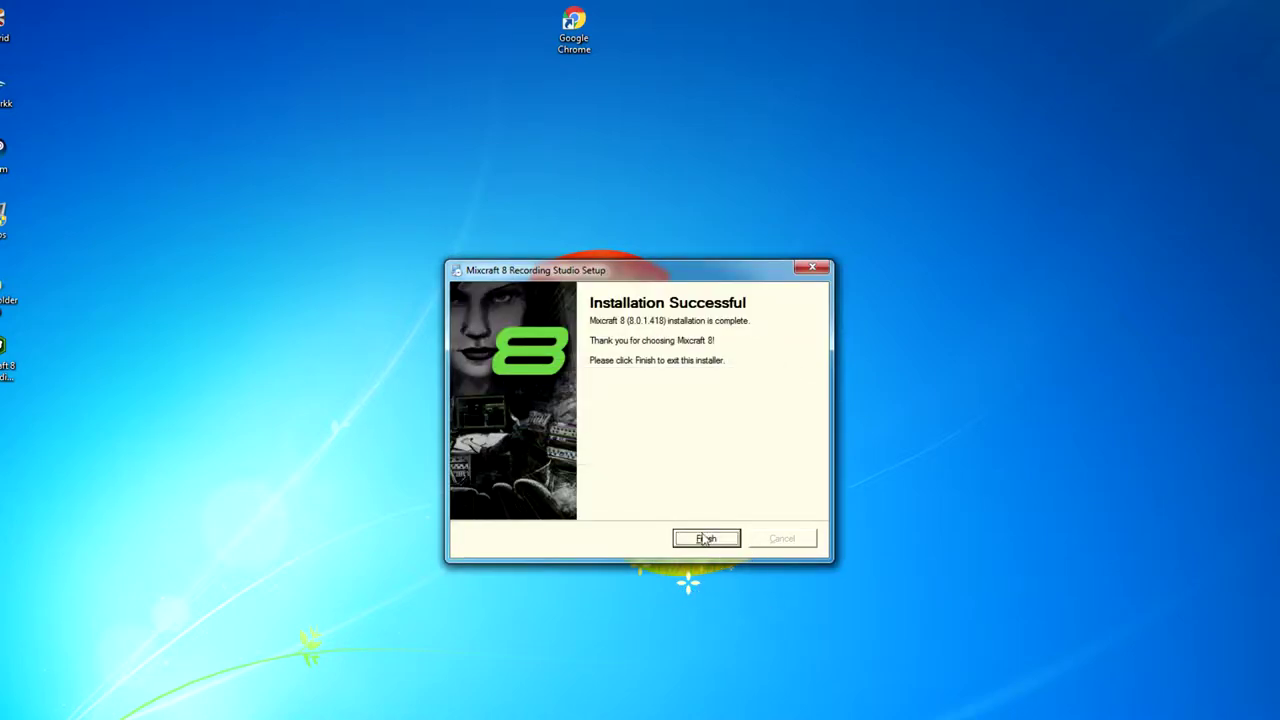
click(705, 539)
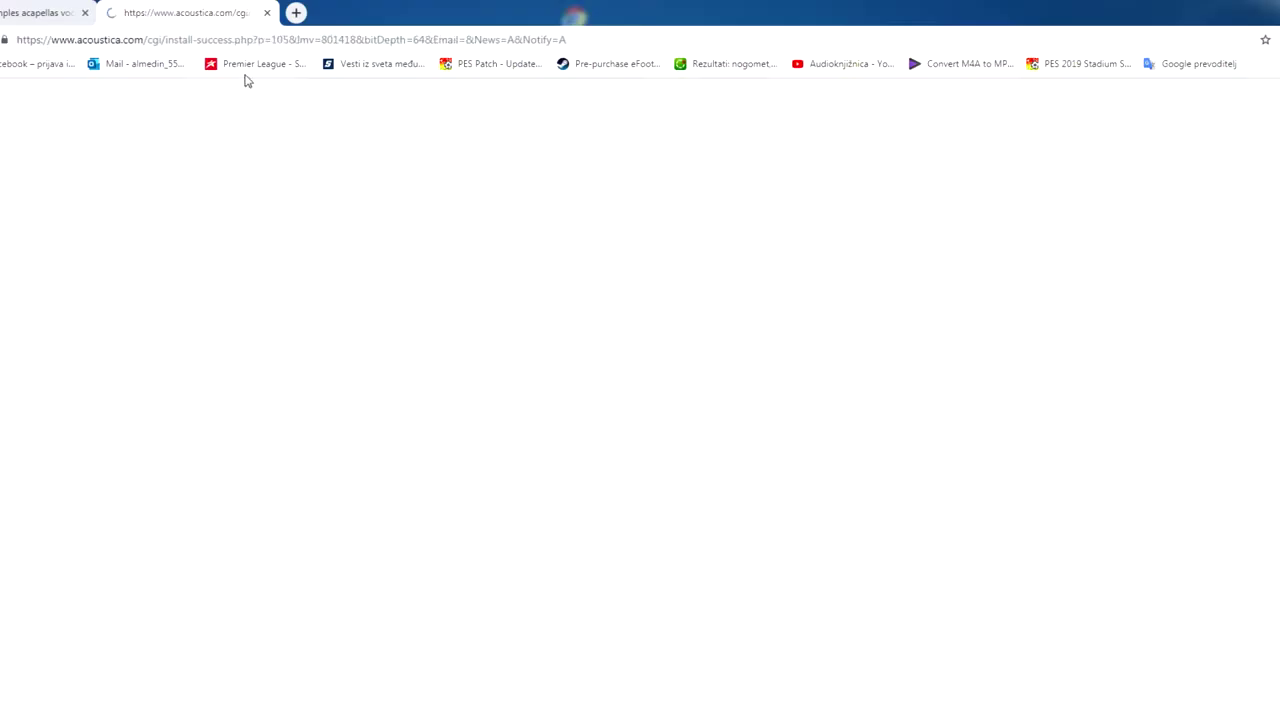
middle_click(208, 10)
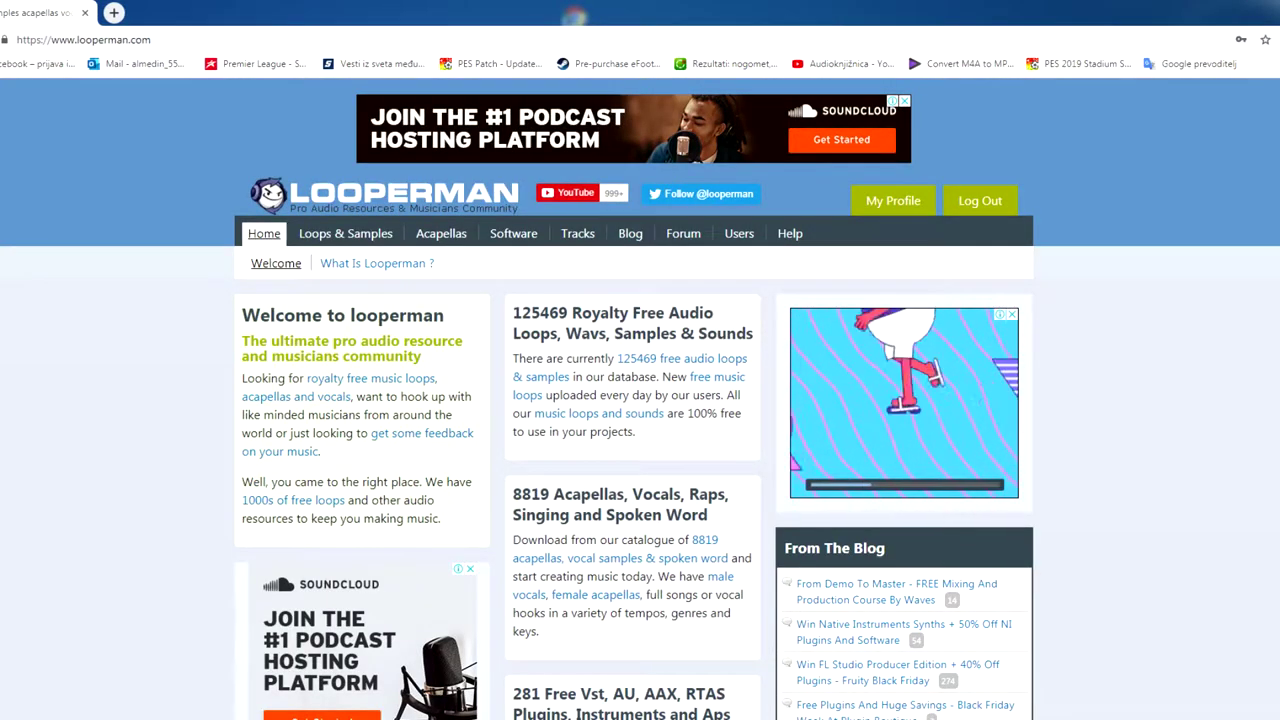
Return to the desktop and refresh it
key(super+d)
right_click(113, 258)
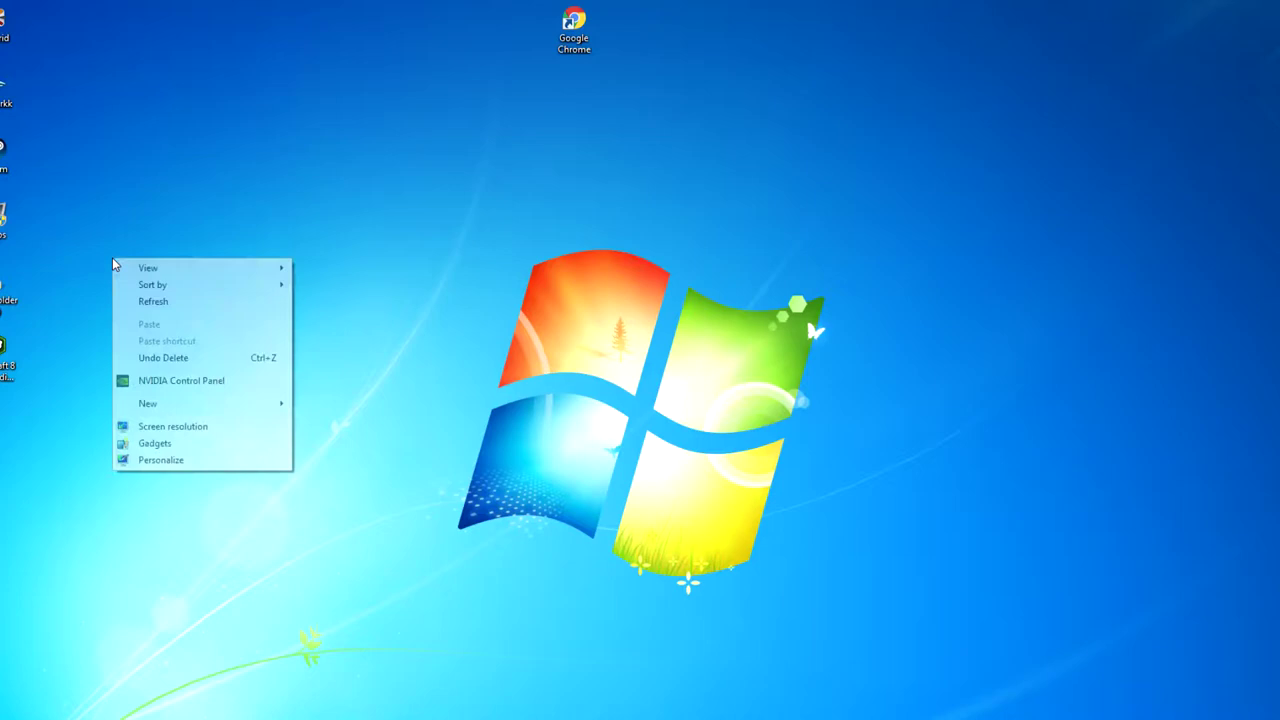
click(160, 302)
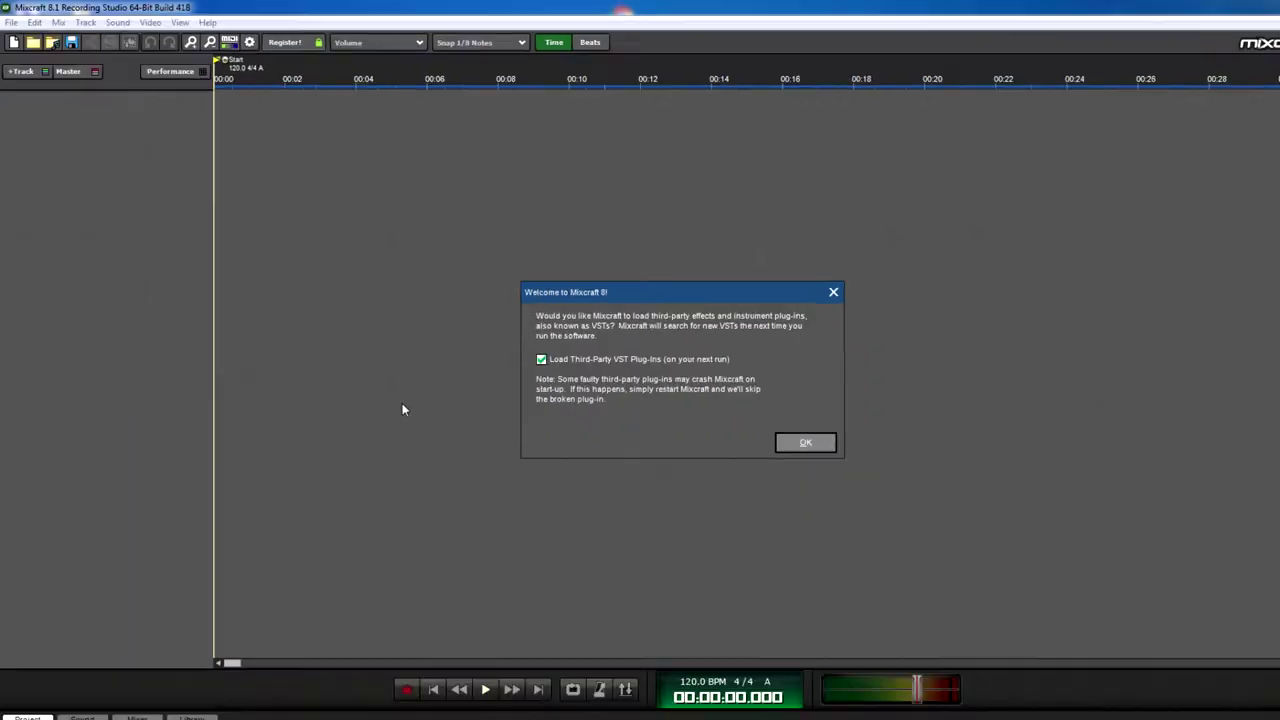
Turn off loading third-party VST plug-ins on the next run and accept the welcome dialog
click(541, 359)
click(812, 442)
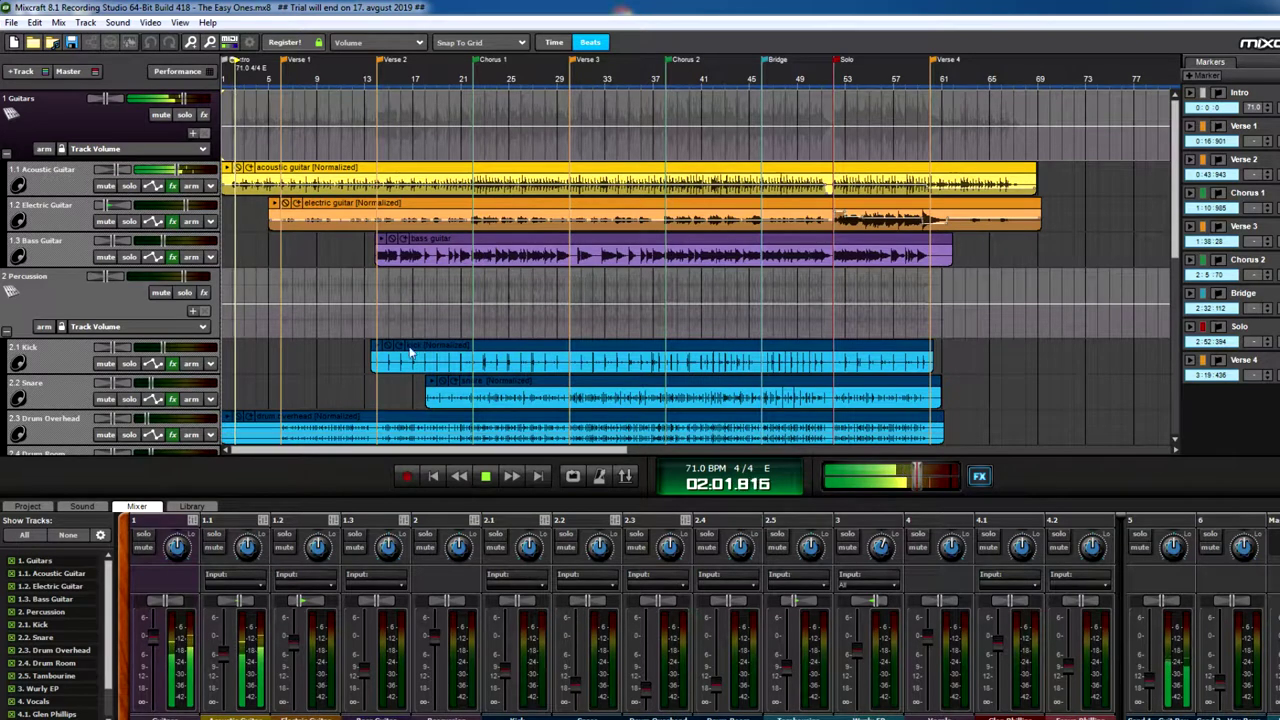
Stop the demo song and create a new project with 1 instrument track, 4 audio tracks, tempo 120 and key C
click(487, 476)
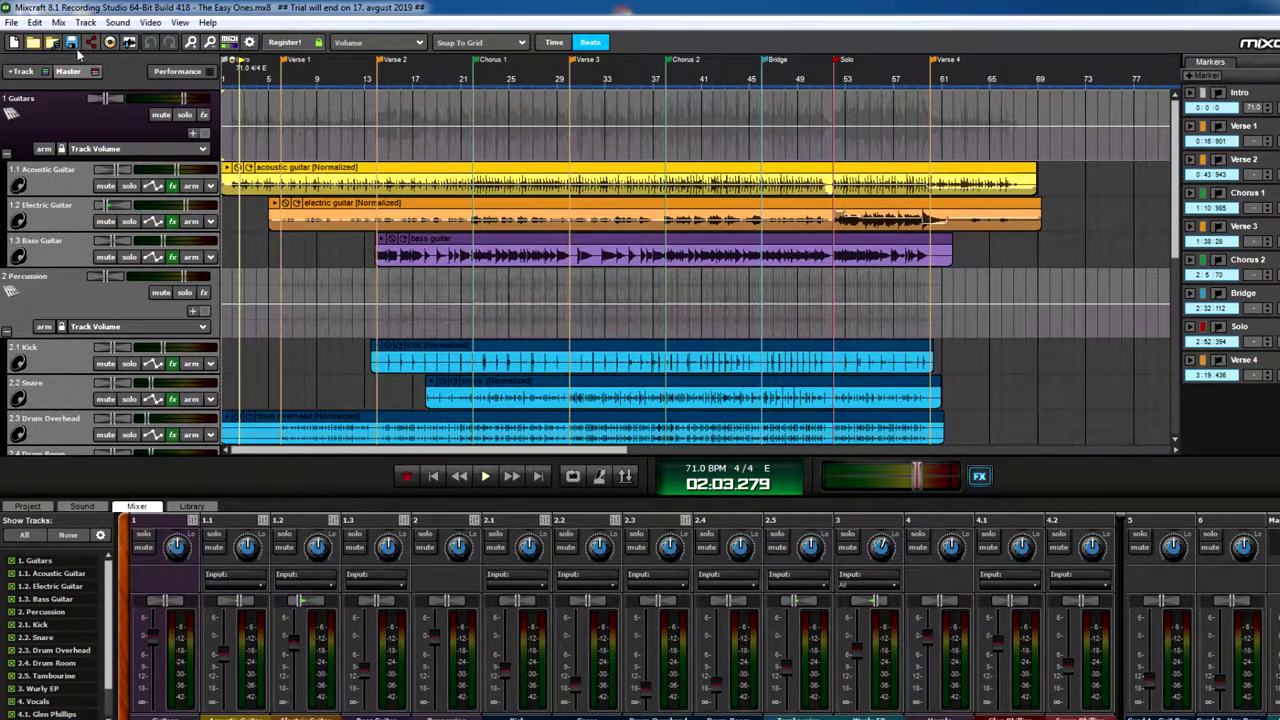
click(14, 24)
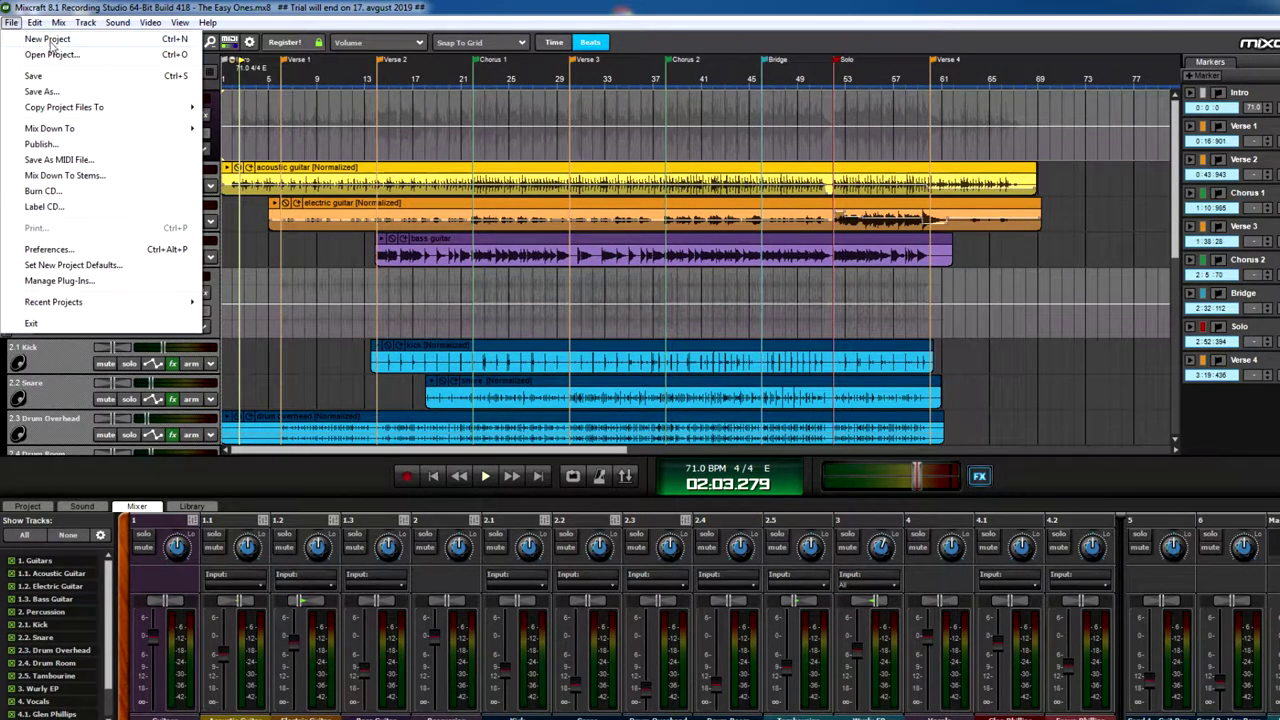
click(50, 40)
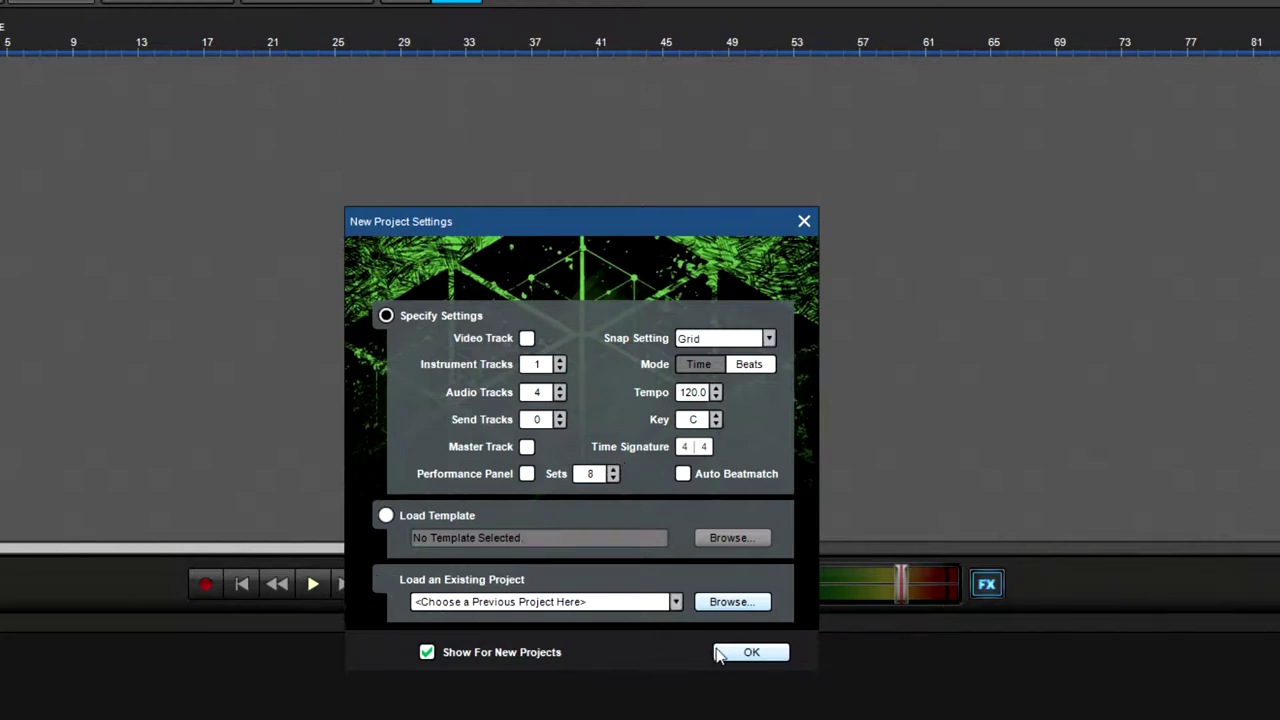
click(748, 652)
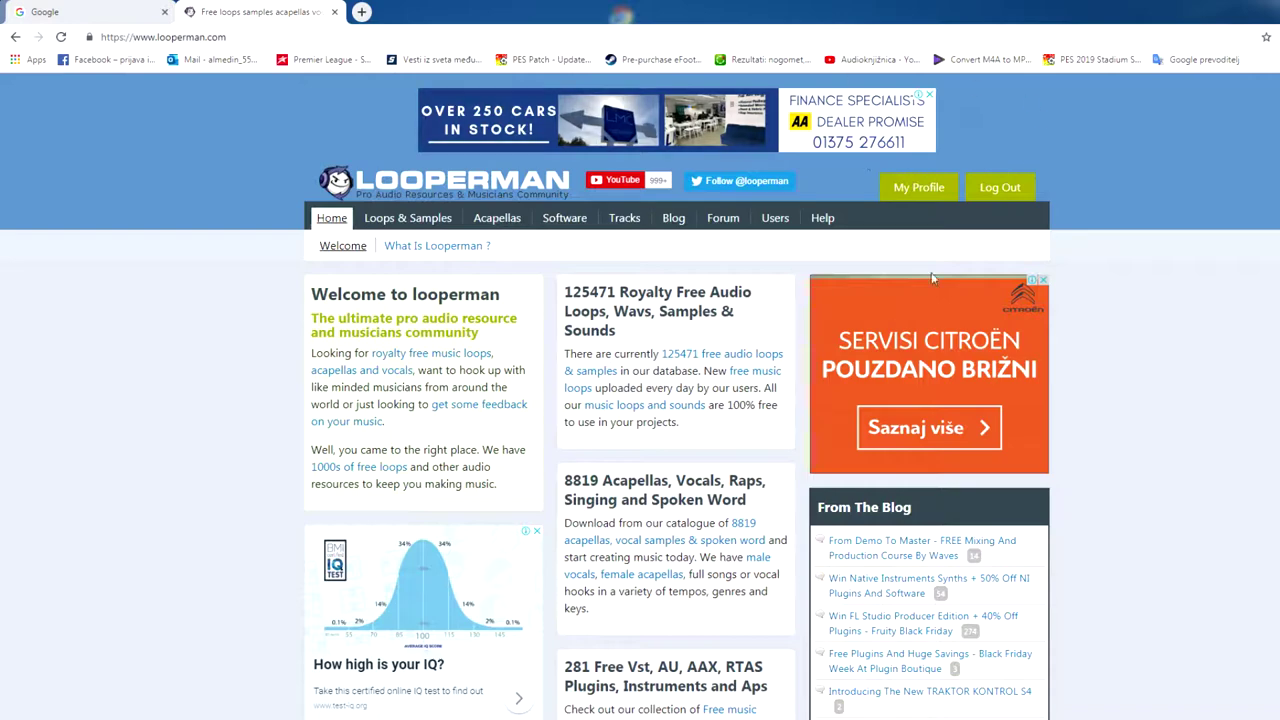
In the browser, open Looperman's Loops & Samples section and look through the listed free loops and search filters
click(408, 220)
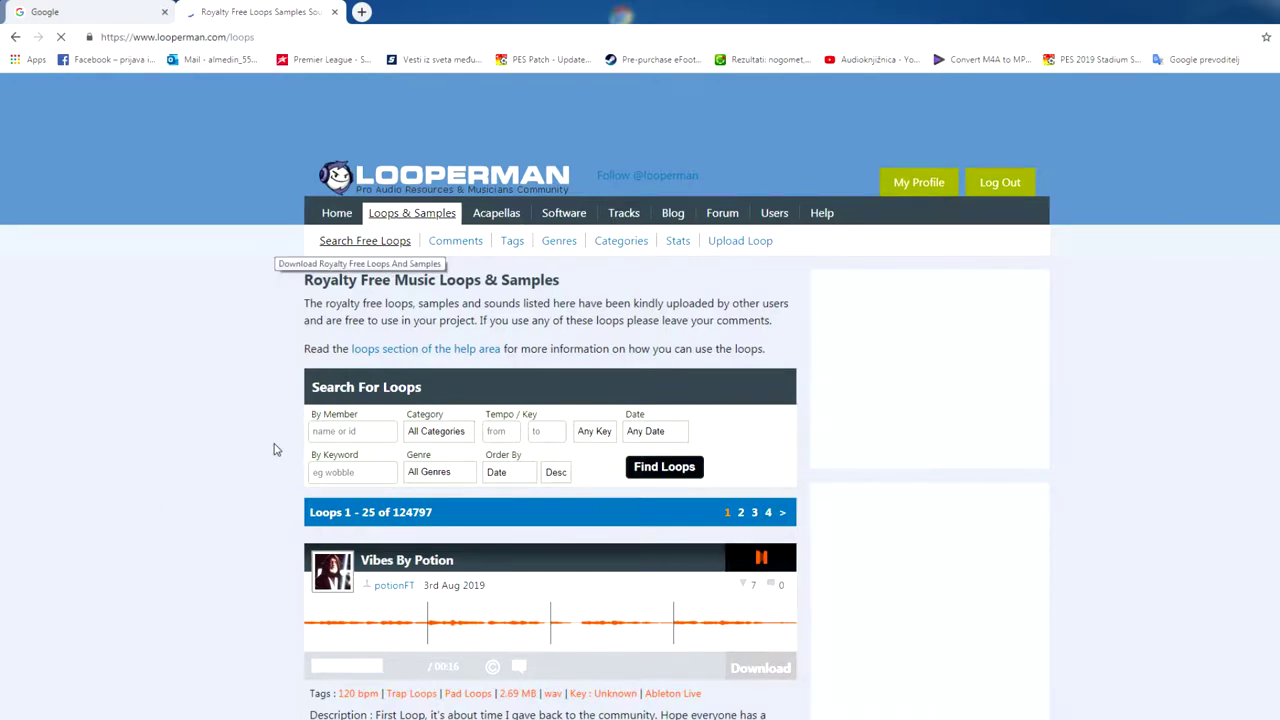
scroll(339, 471, down, 2)
scroll(366, 466, down, 4)
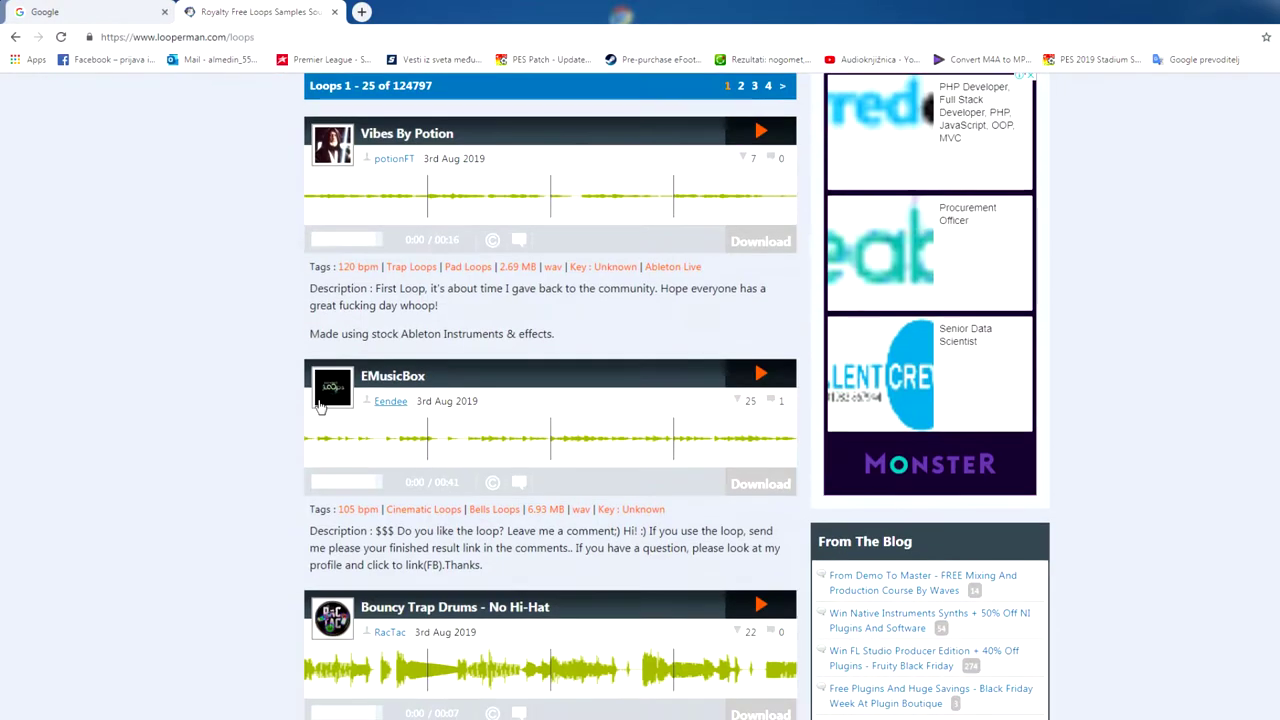
scroll(200, 434, down, 1)
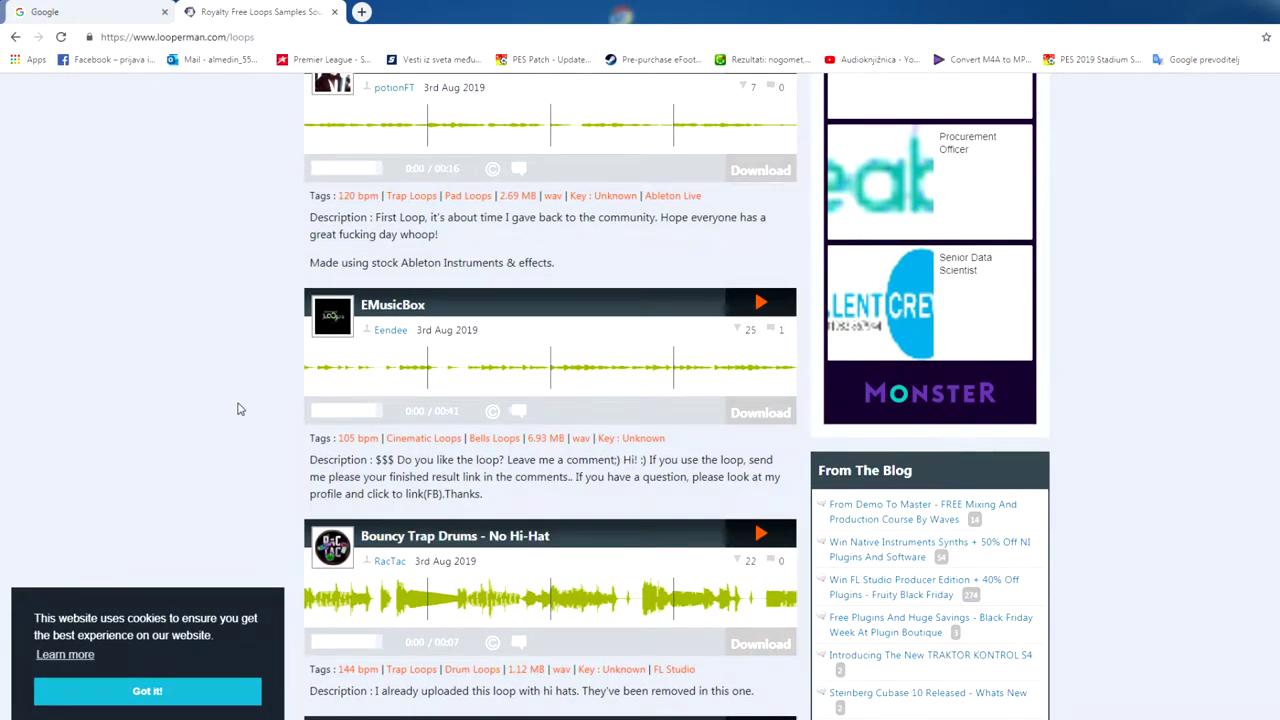
scroll(129, 357, up, 3)
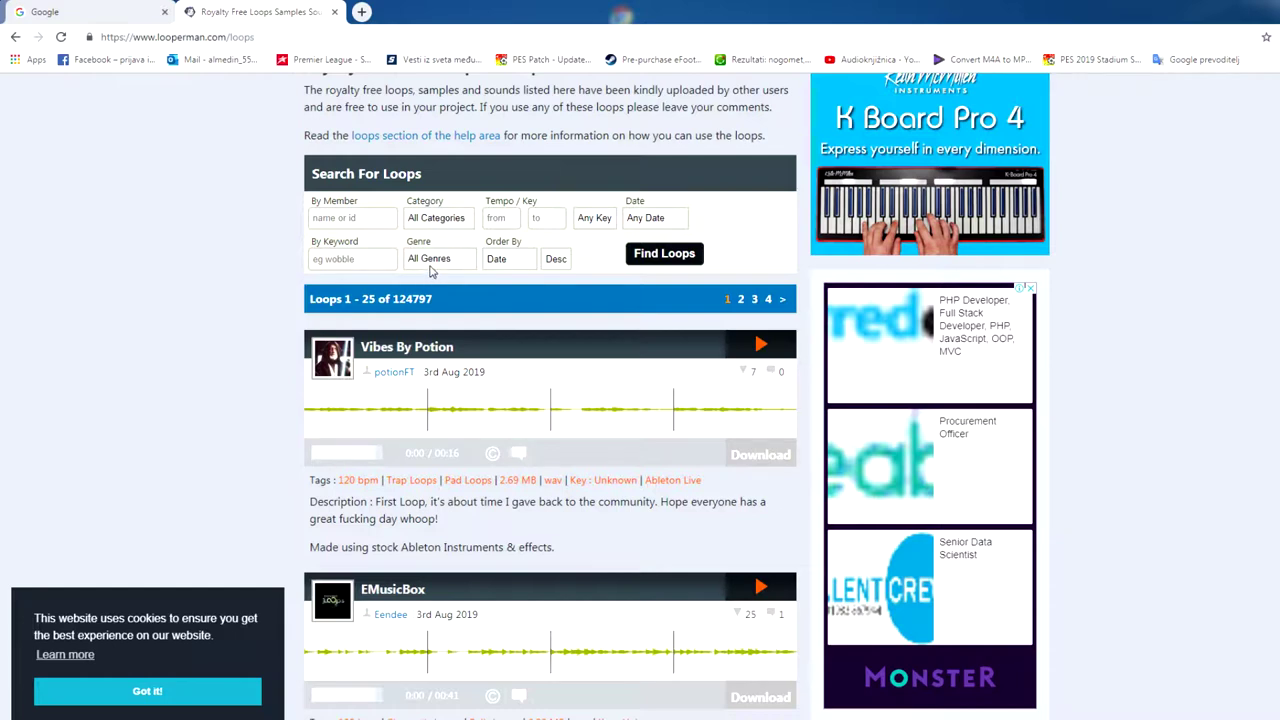
scroll(450, 292, down, 3)
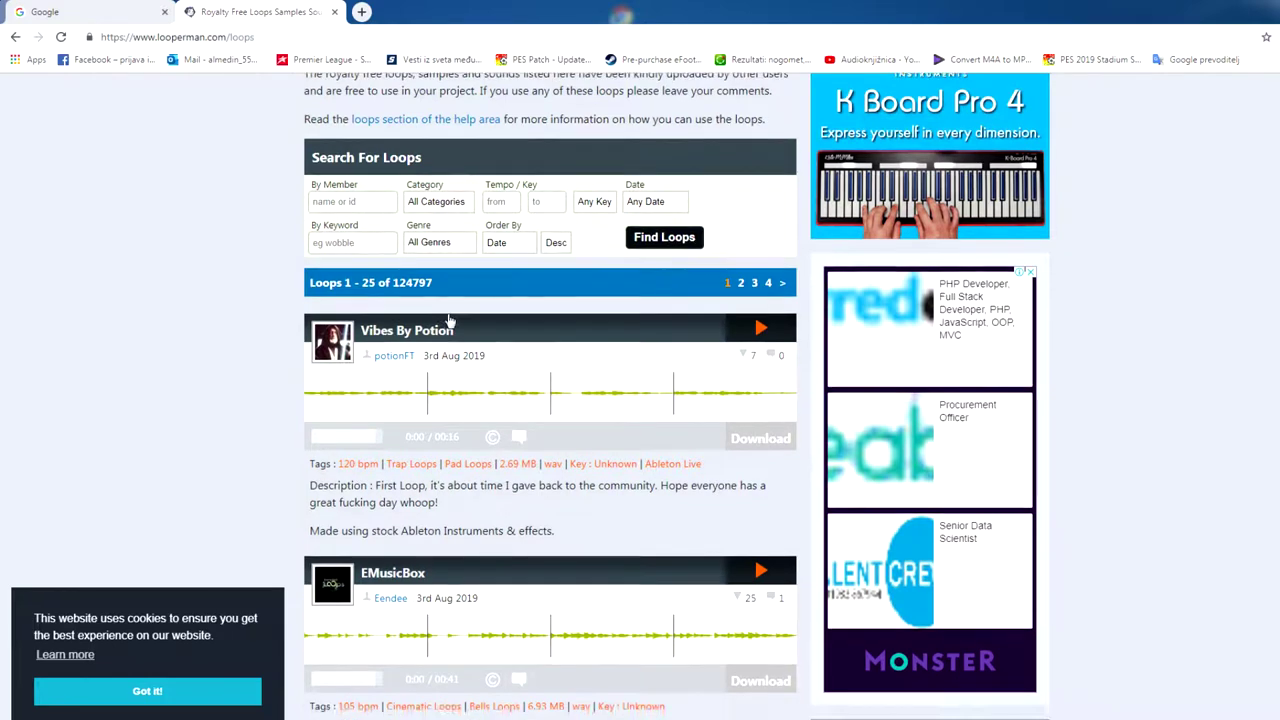
scroll(474, 320, down, 2)
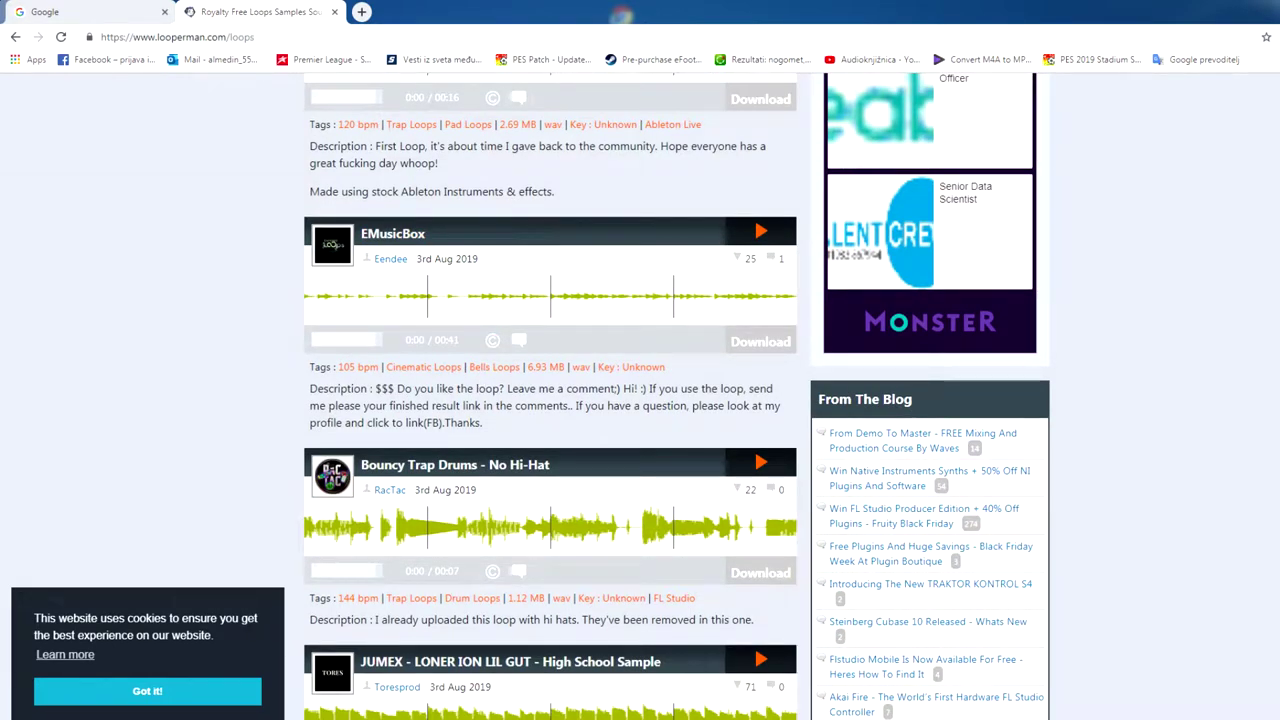
scroll(440, 340, down, 10)
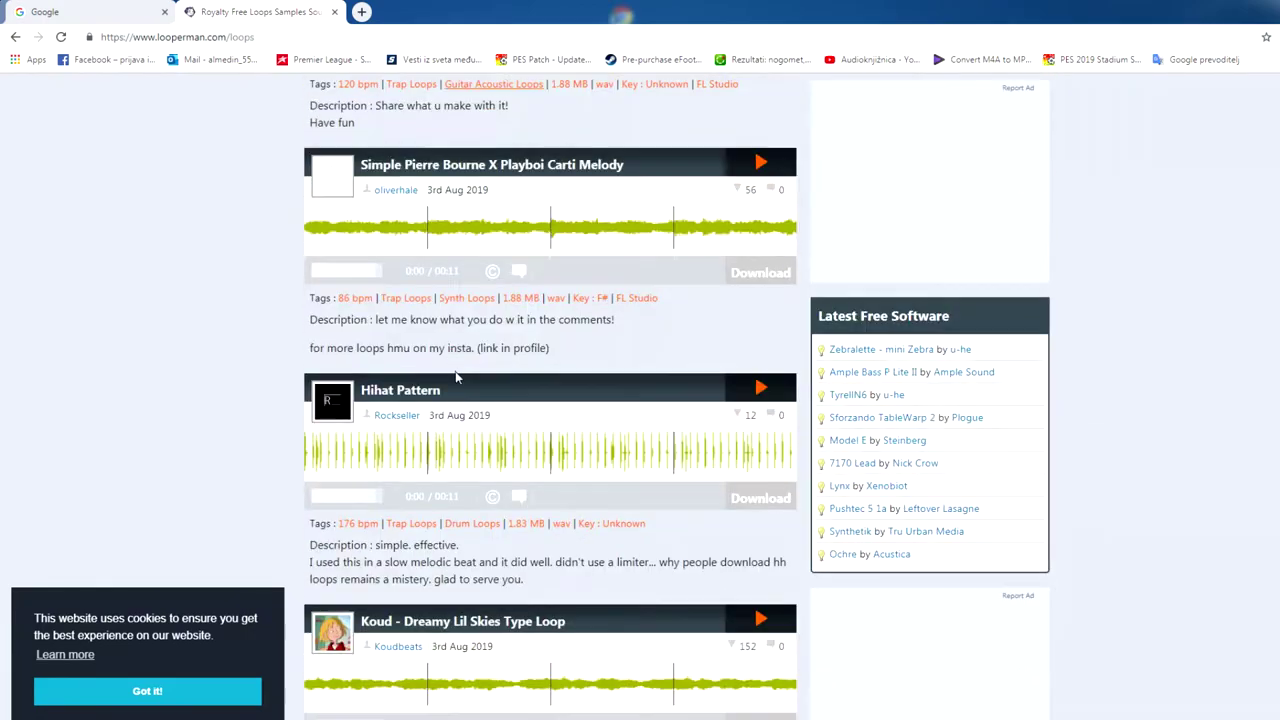
scroll(250, 475, up, 8)
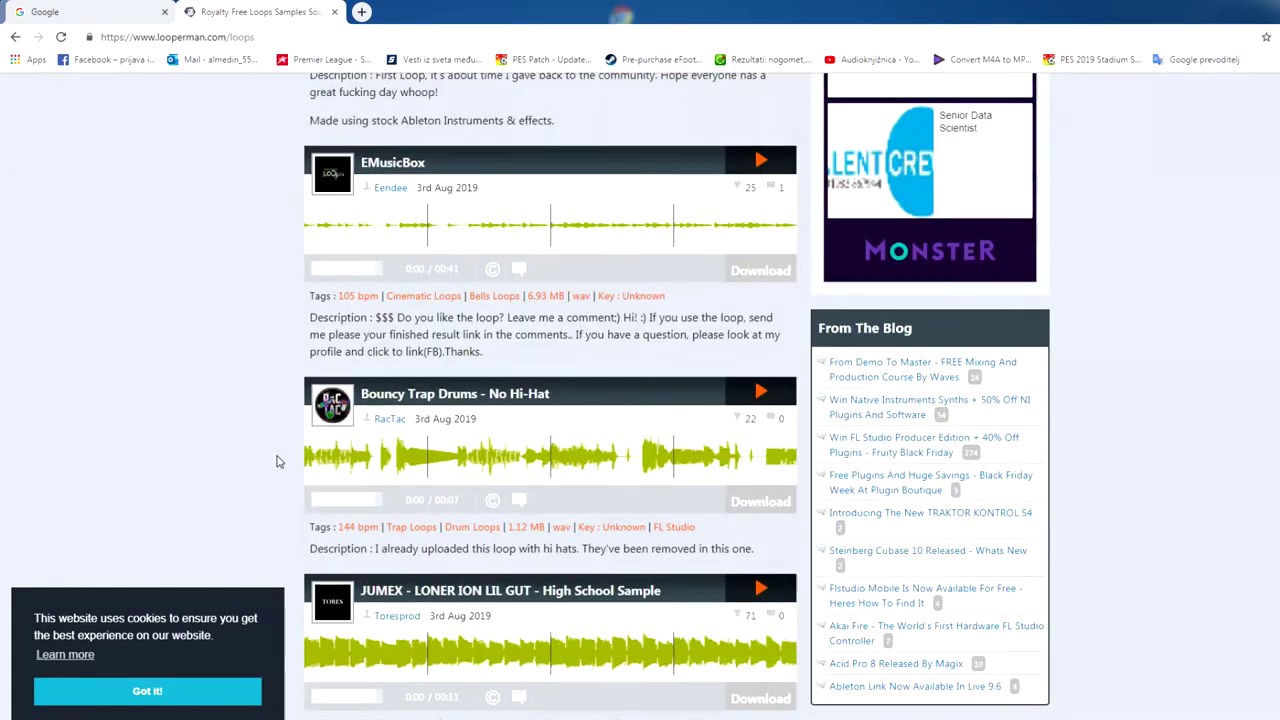
scroll(290, 440, up, 5)
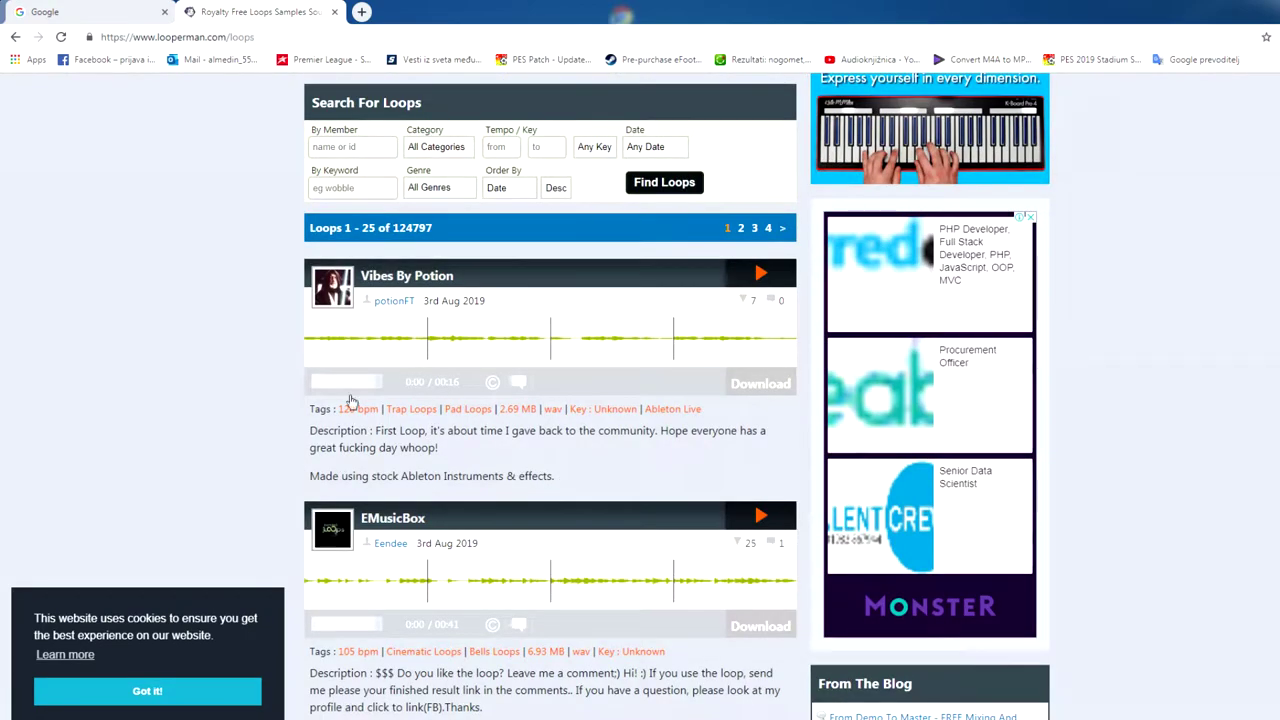
Search the loops by the Electronic genre across all categories and look over the first results
scroll(413, 318, up, 2)
click(443, 330)
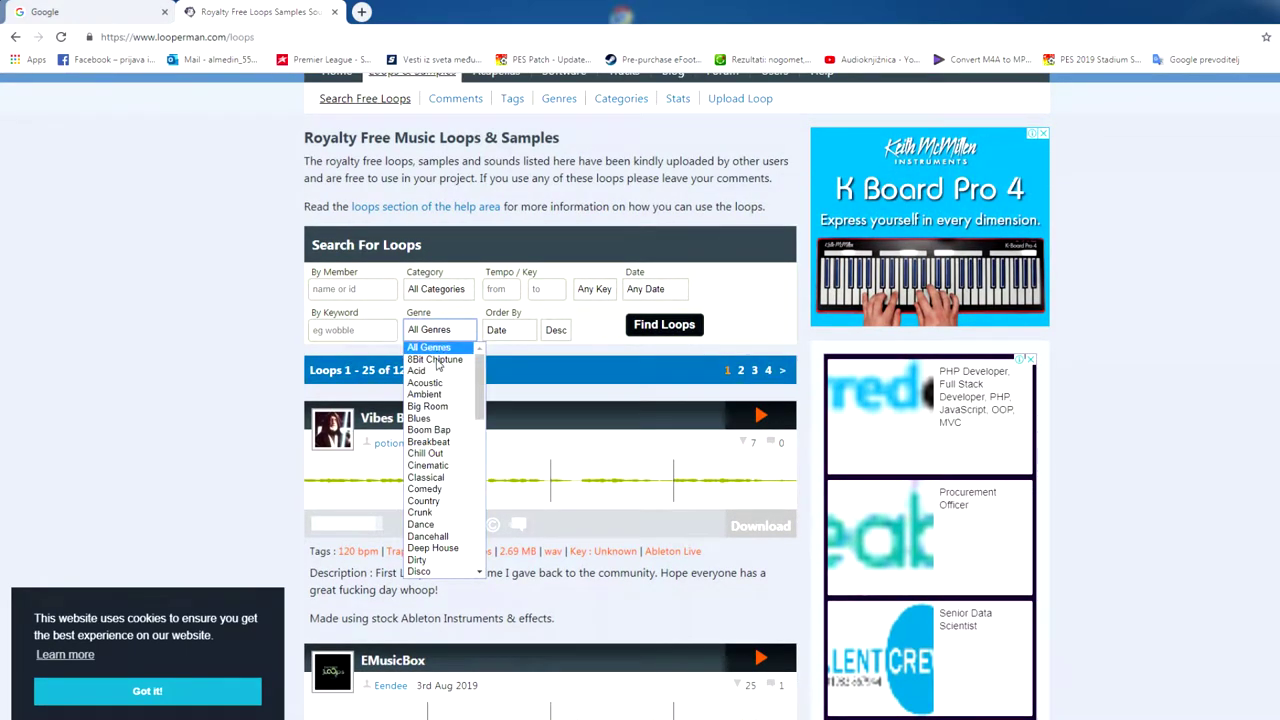
drag(476, 398, 475, 428)
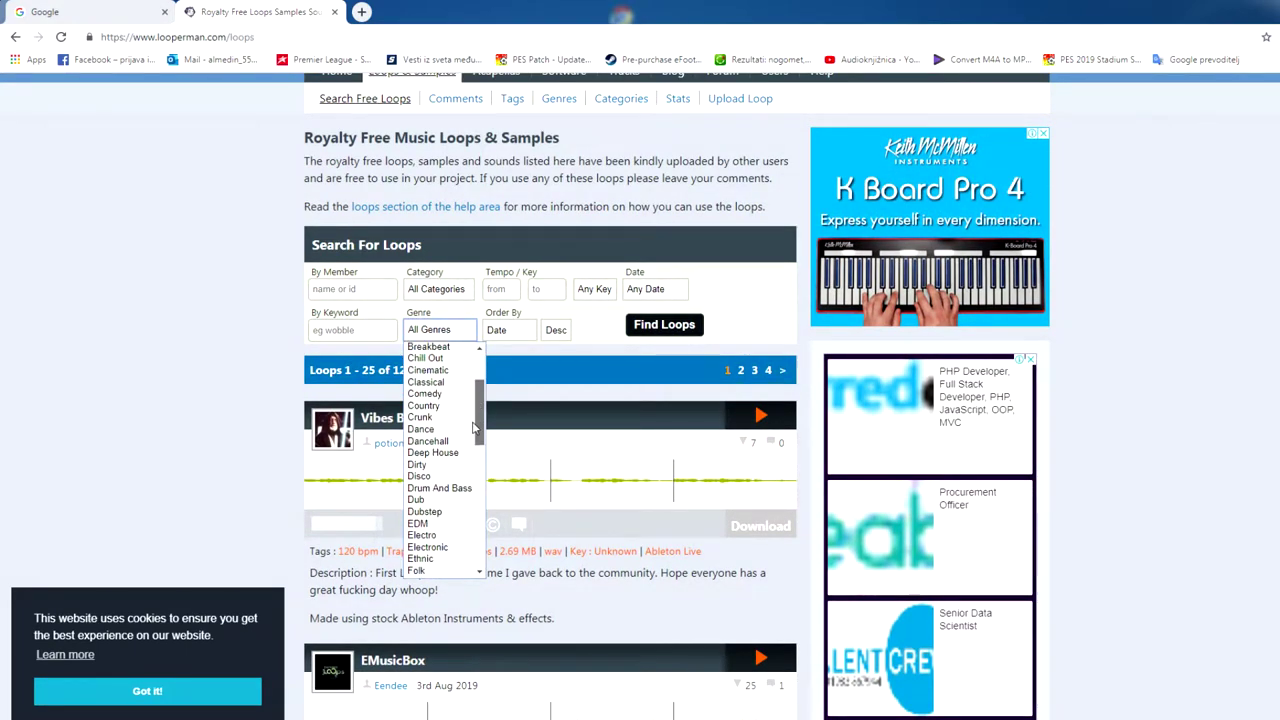
scroll(470, 430, down, 3)
click(430, 440)
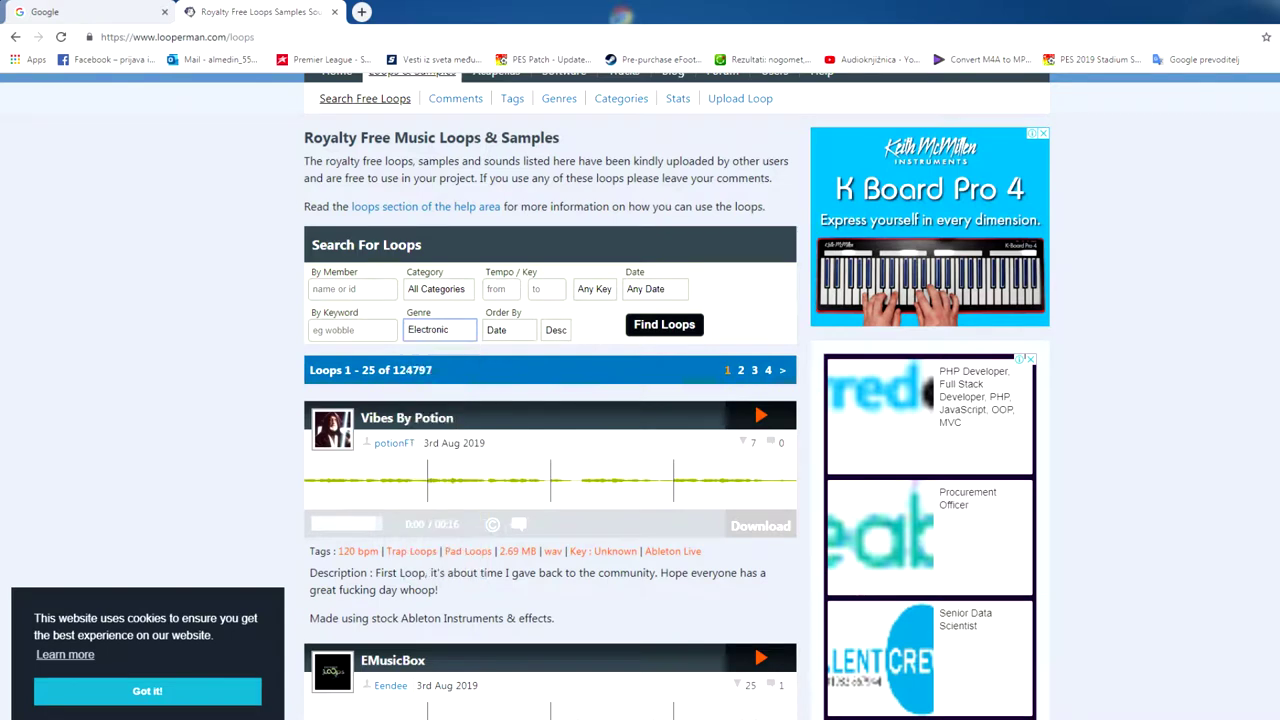
click(454, 291)
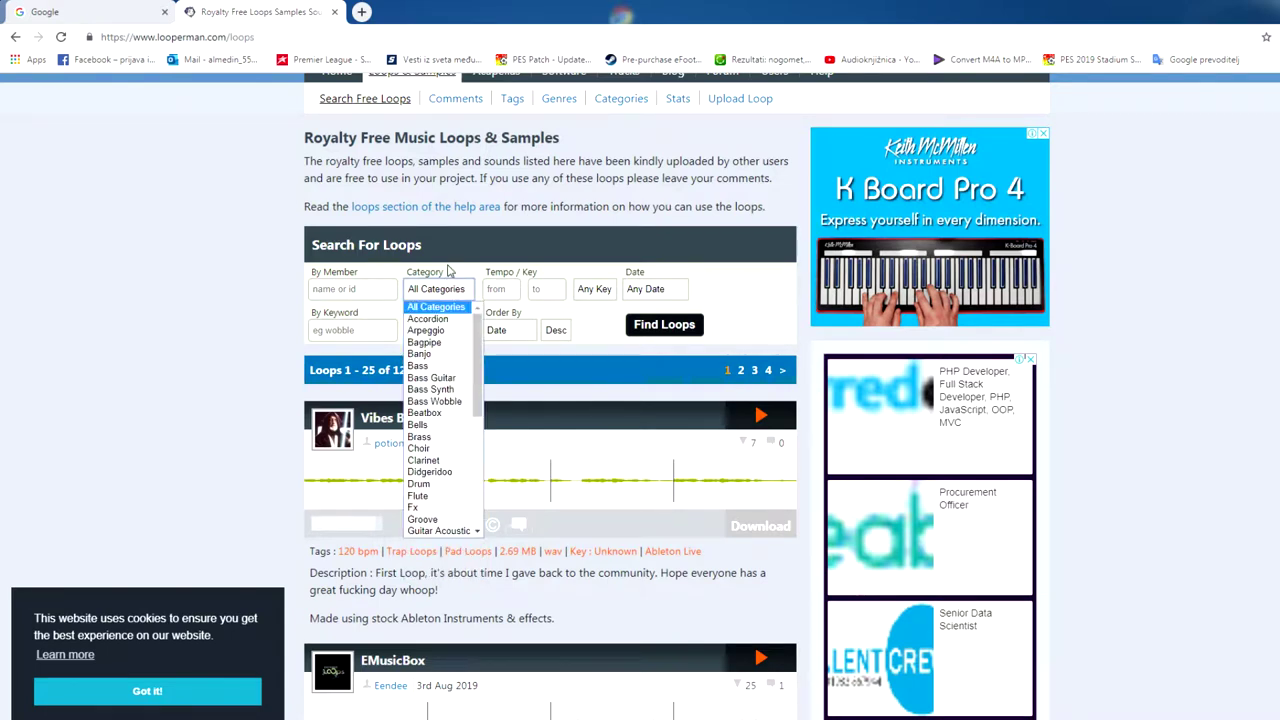
click(184, 181)
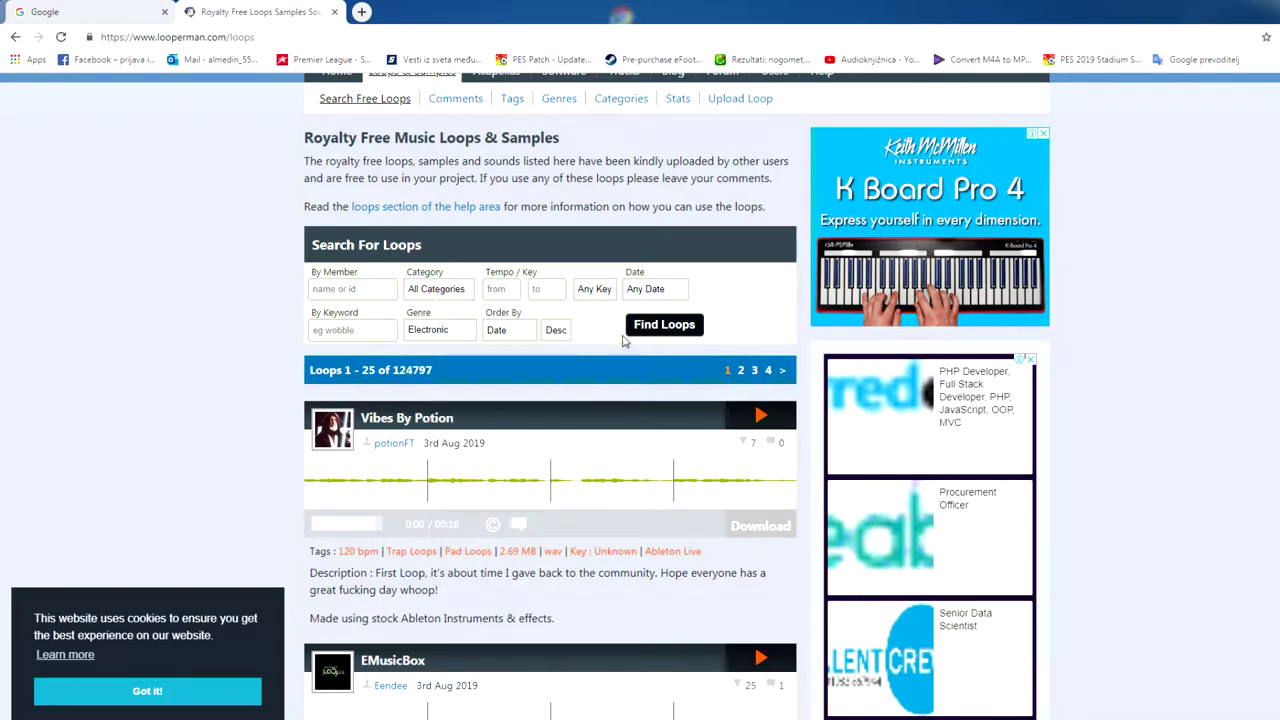
click(655, 326)
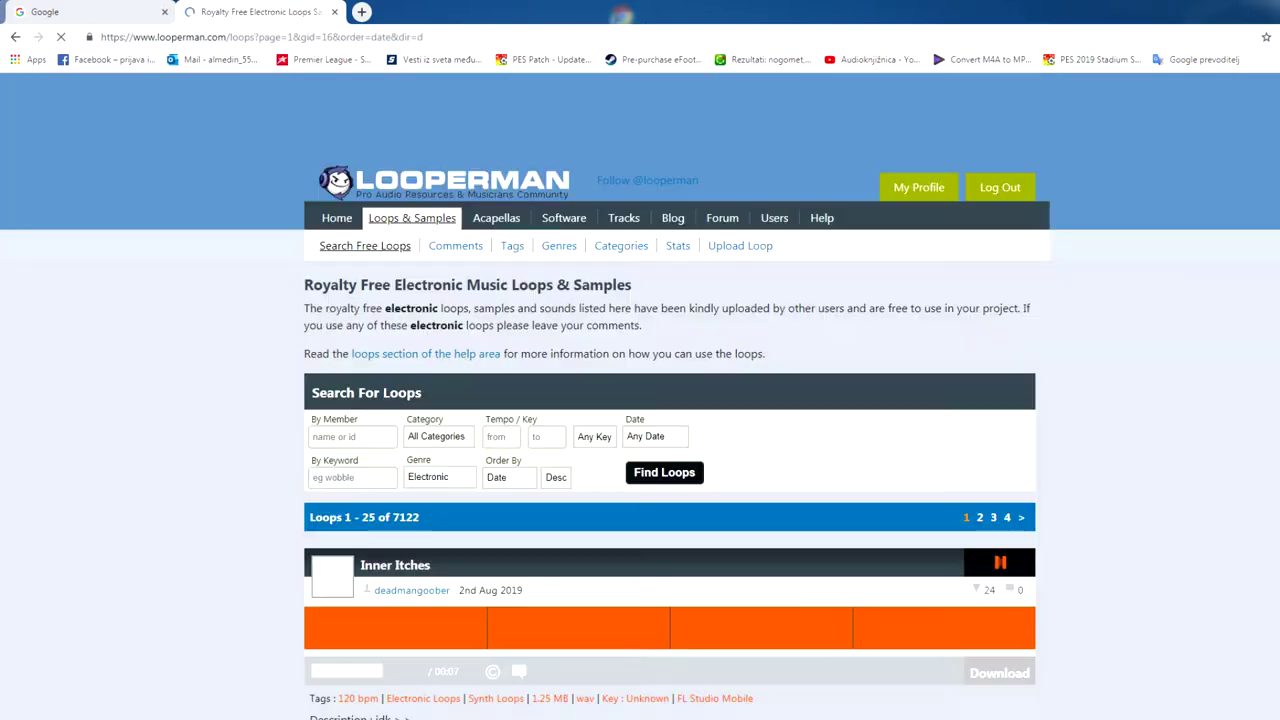
scroll(630, 360, down, 2)
scroll(605, 371, down, 2)
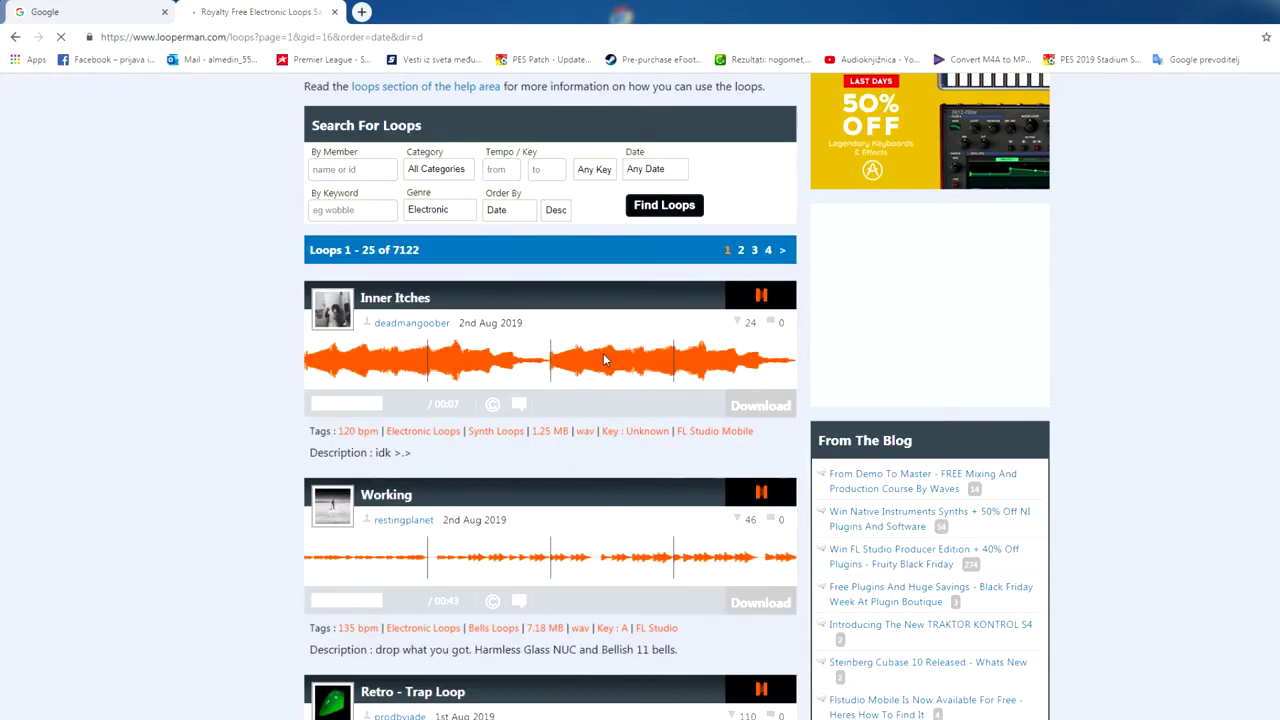
Play a short preview of the Inner Itches loop and look through the first page of Electronic loops
click(760, 298)
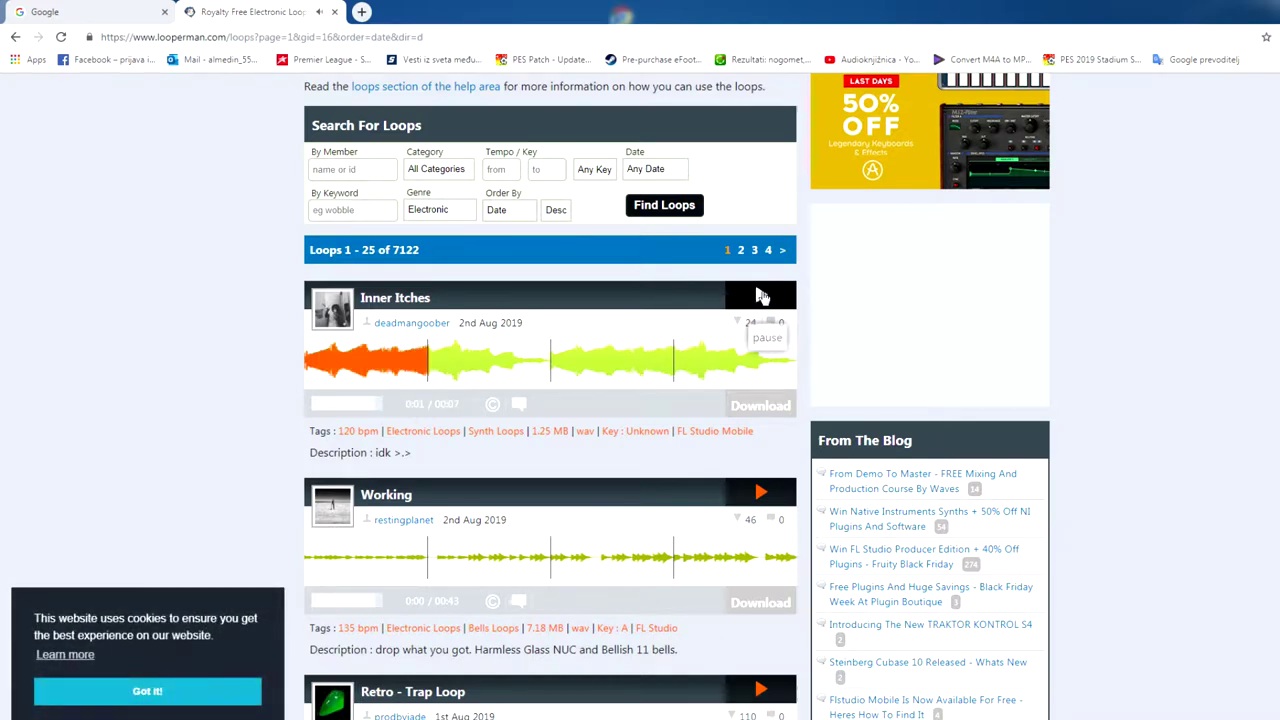
click(762, 296)
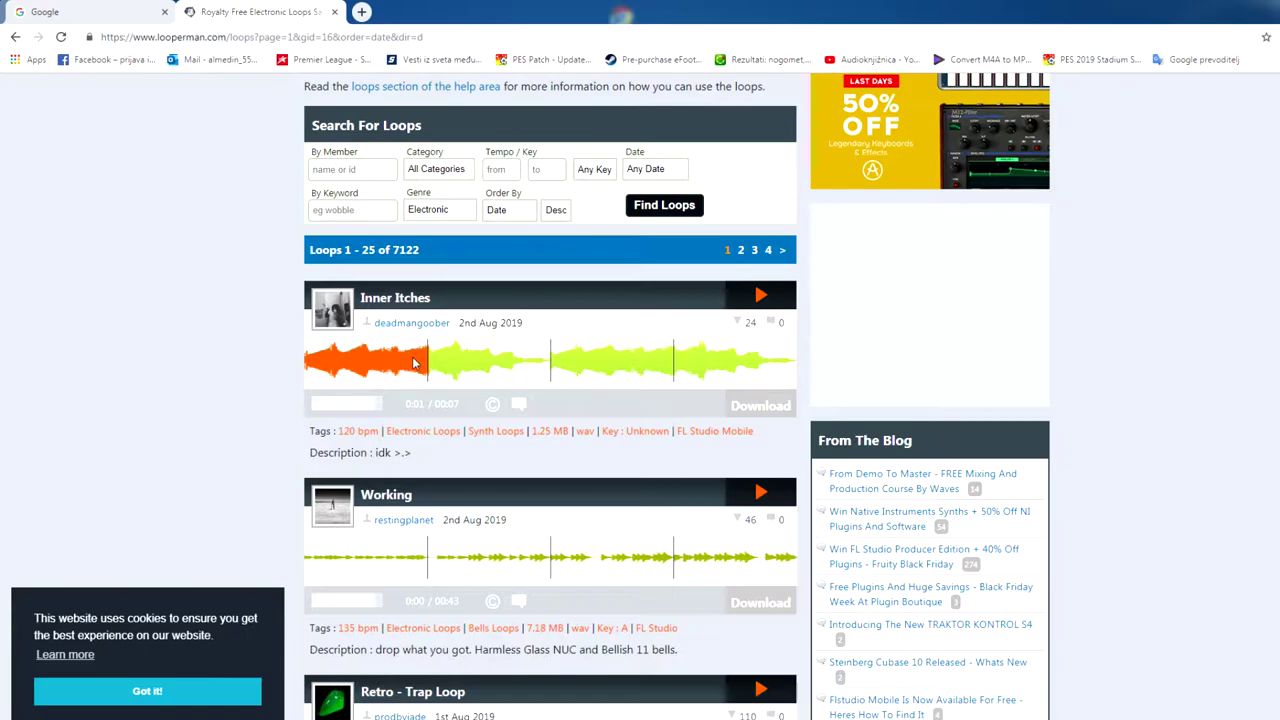
scroll(450, 400, down, 20)
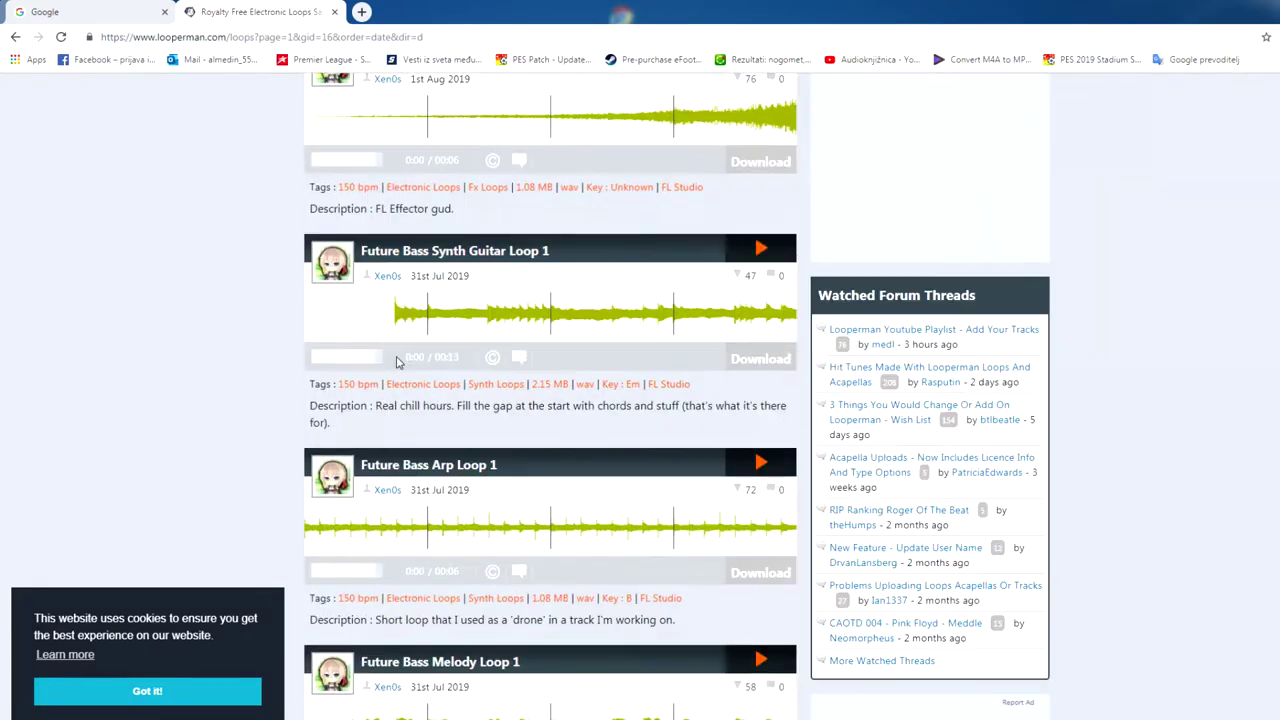
scroll(409, 362, down, 15)
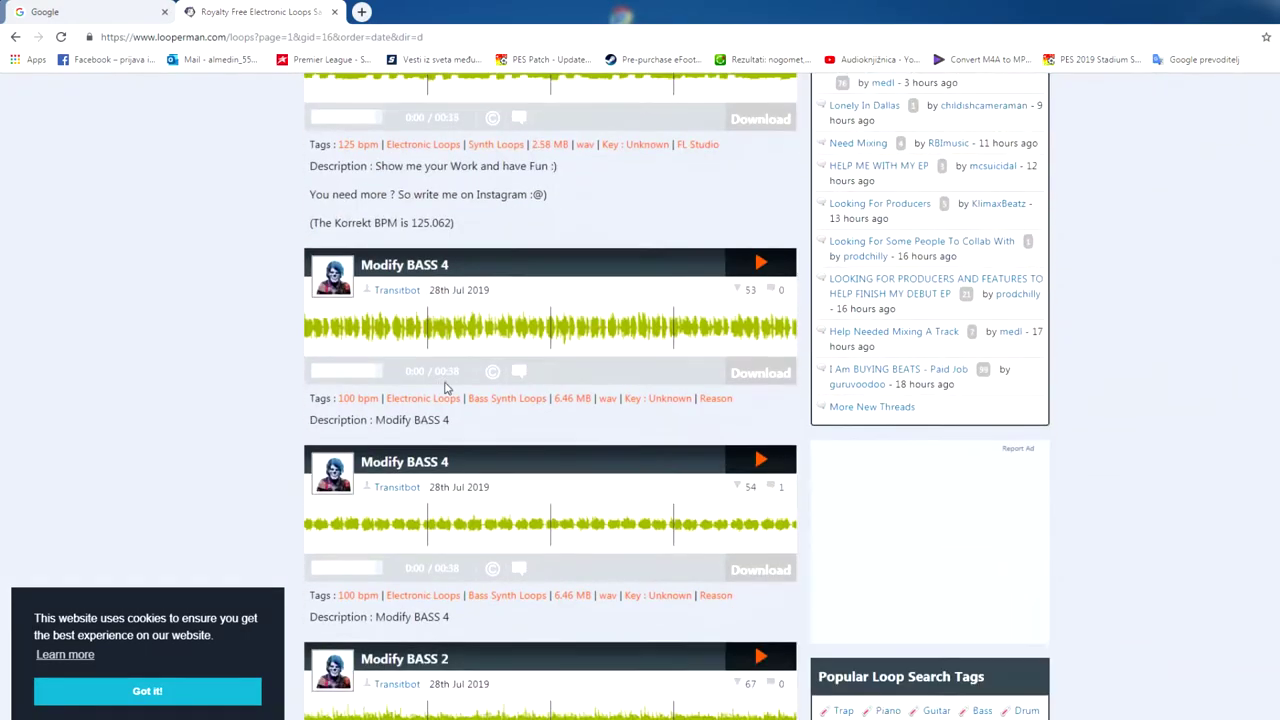
scroll(448, 389, down, 20)
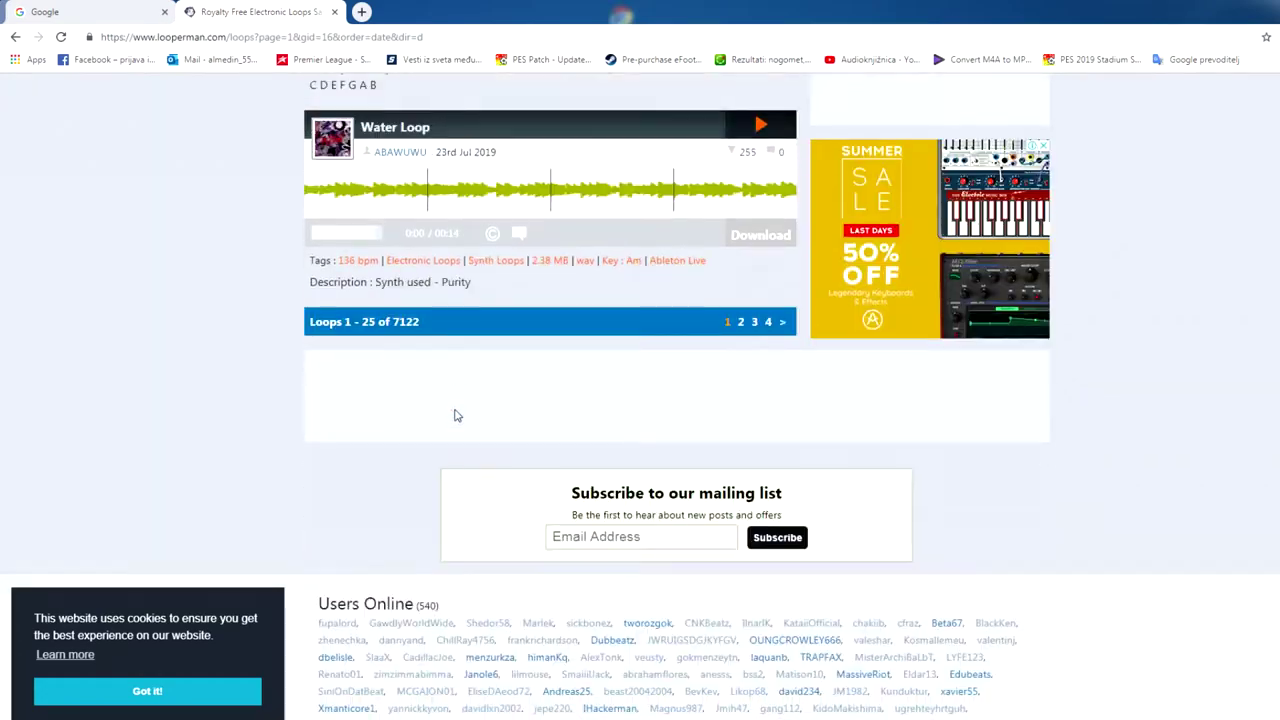
scroll(462, 398, up, 3)
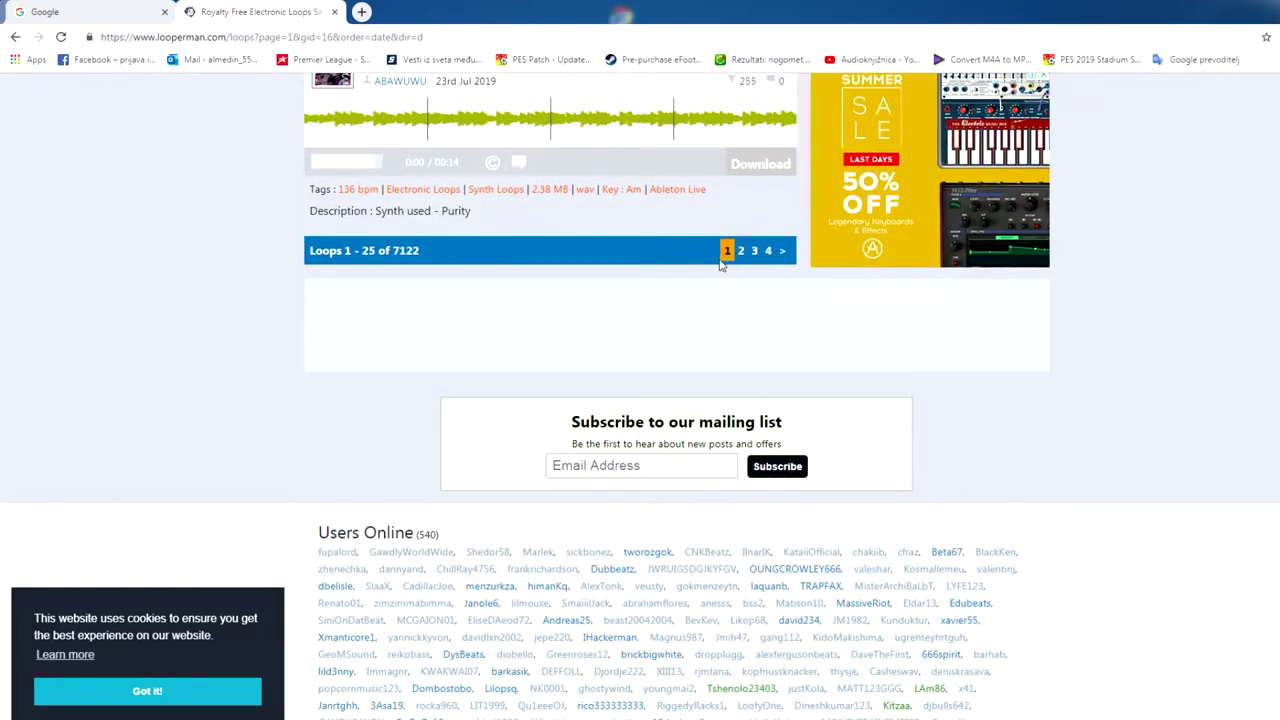
scroll(71, 346, up, 20)
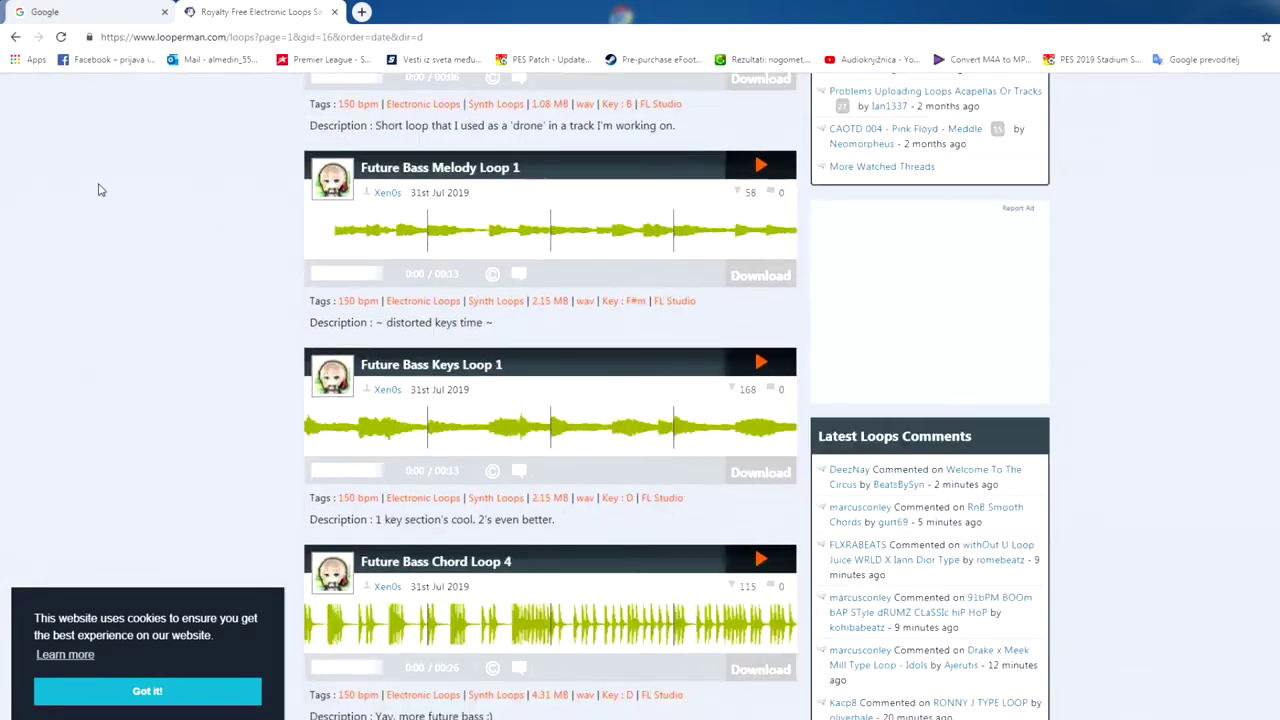
scroll(235, 306, up, 15)
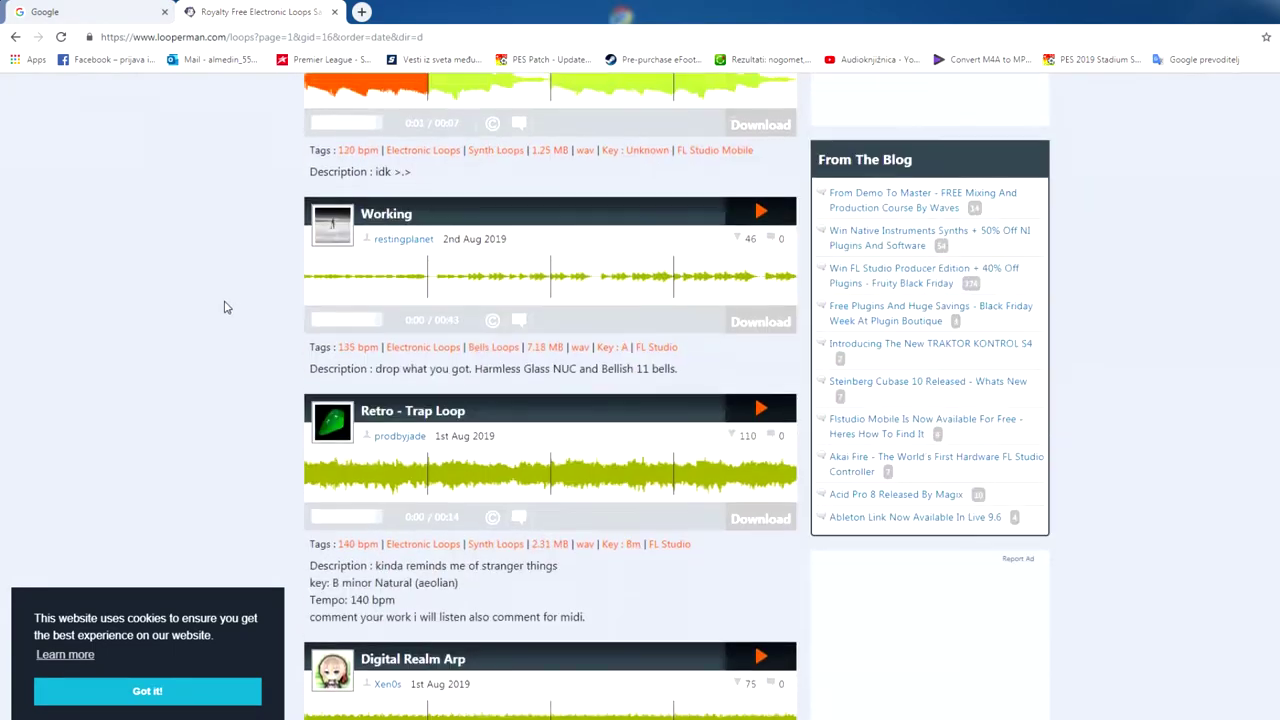
scroll(225, 315, up, 5)
scroll(234, 329, down, 3)
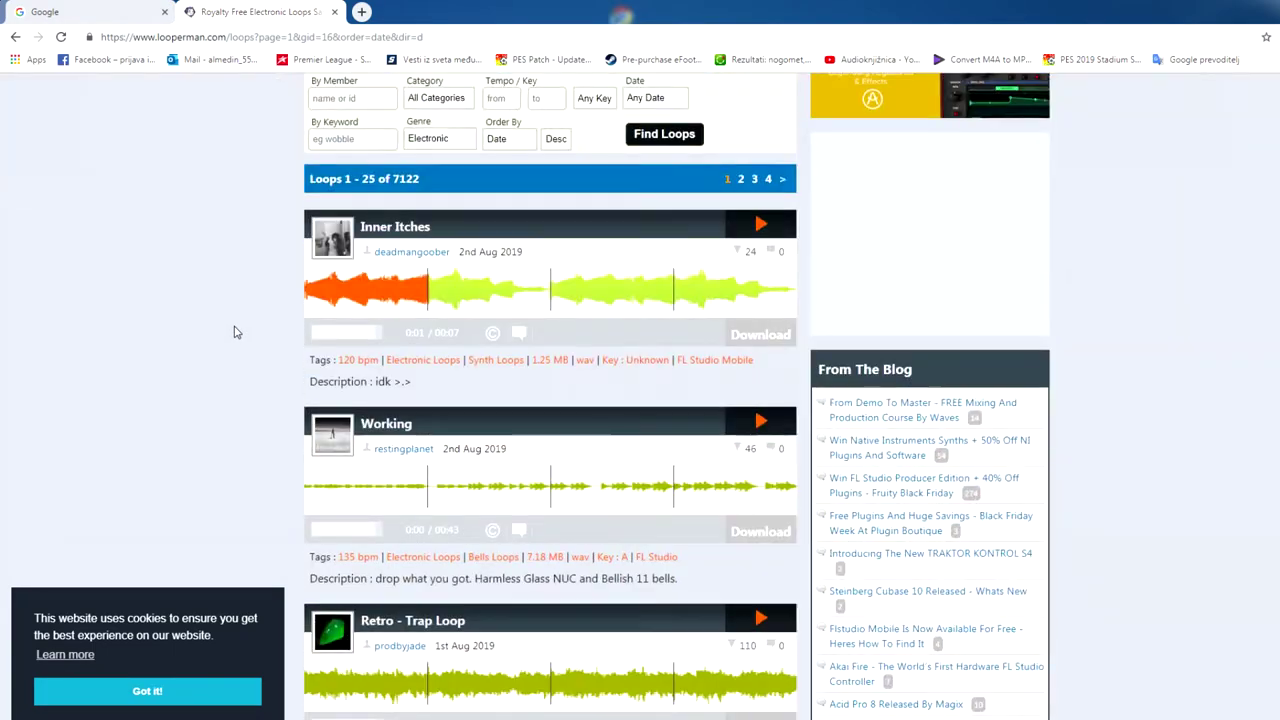
scroll(237, 321, up, 2)
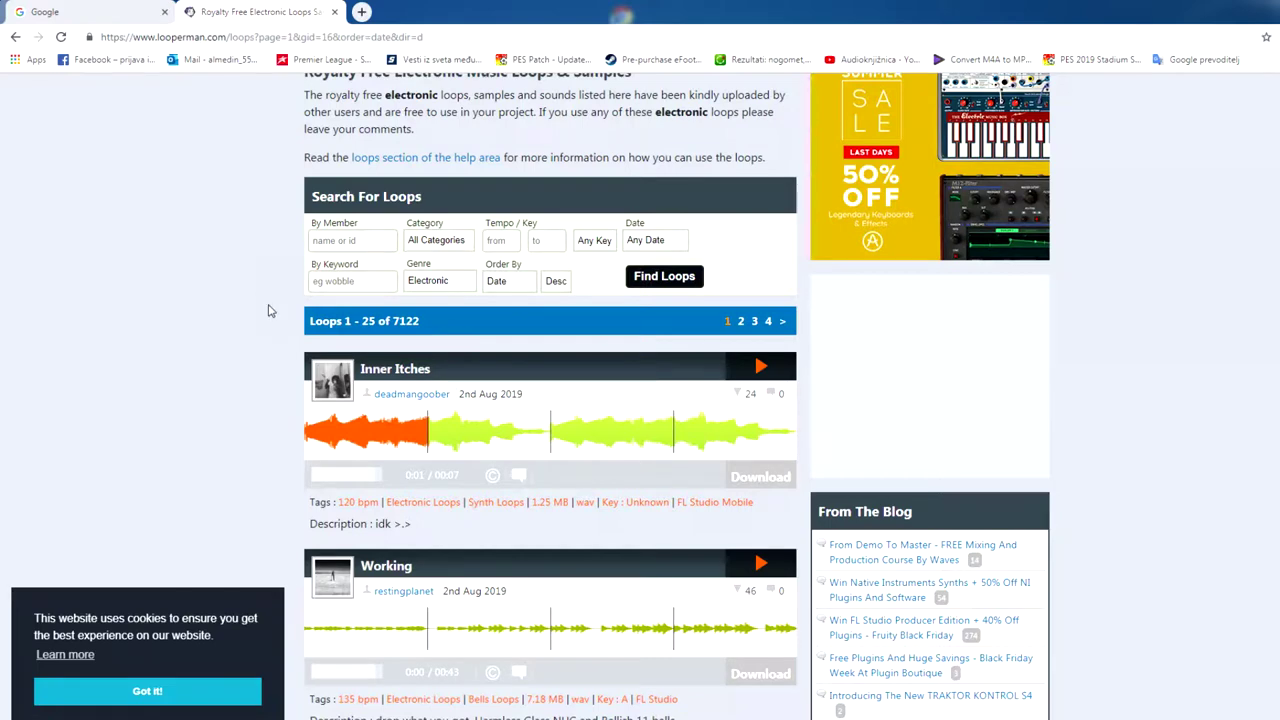
Look through the loop categories available in the search filter and keep All Categories selected
click(426, 246)
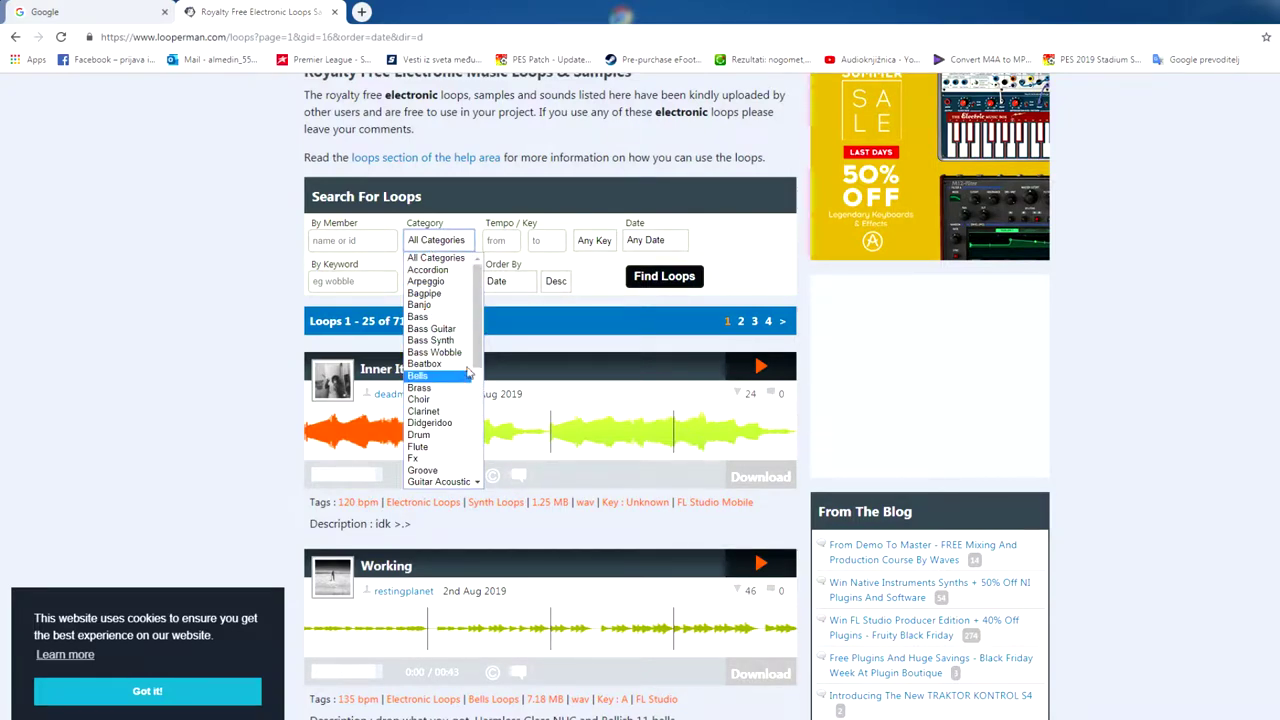
scroll(445, 390, down, 3)
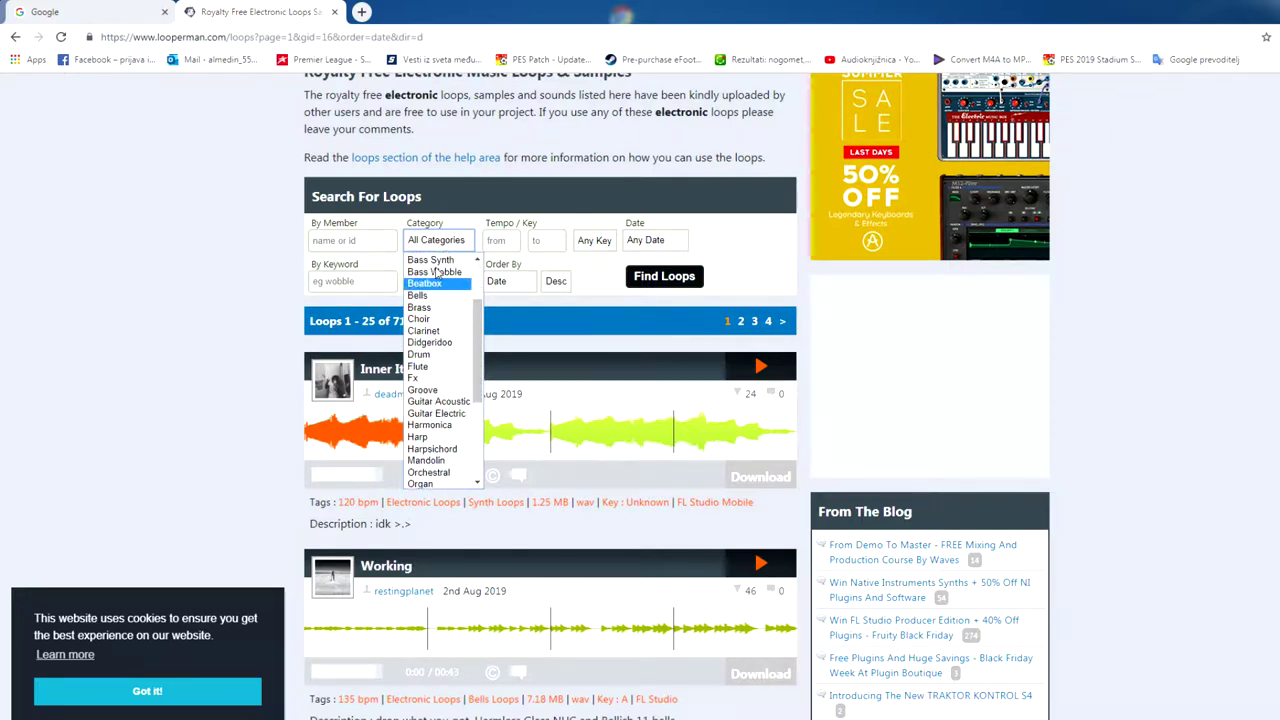
click(483, 293)
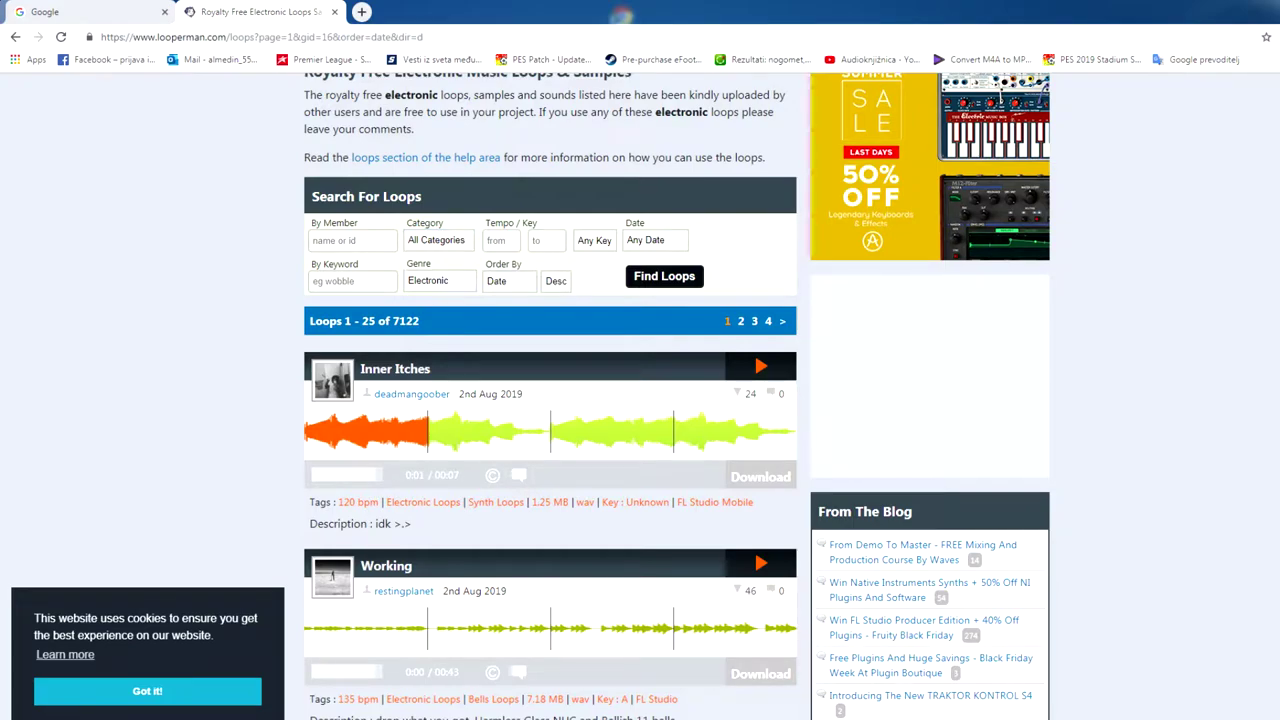
Switch to Mixcraft, audition the downloaded Looperman loops and add the black-roses-future-bass-piano-intro sound to track 1
key(alt+Tab)
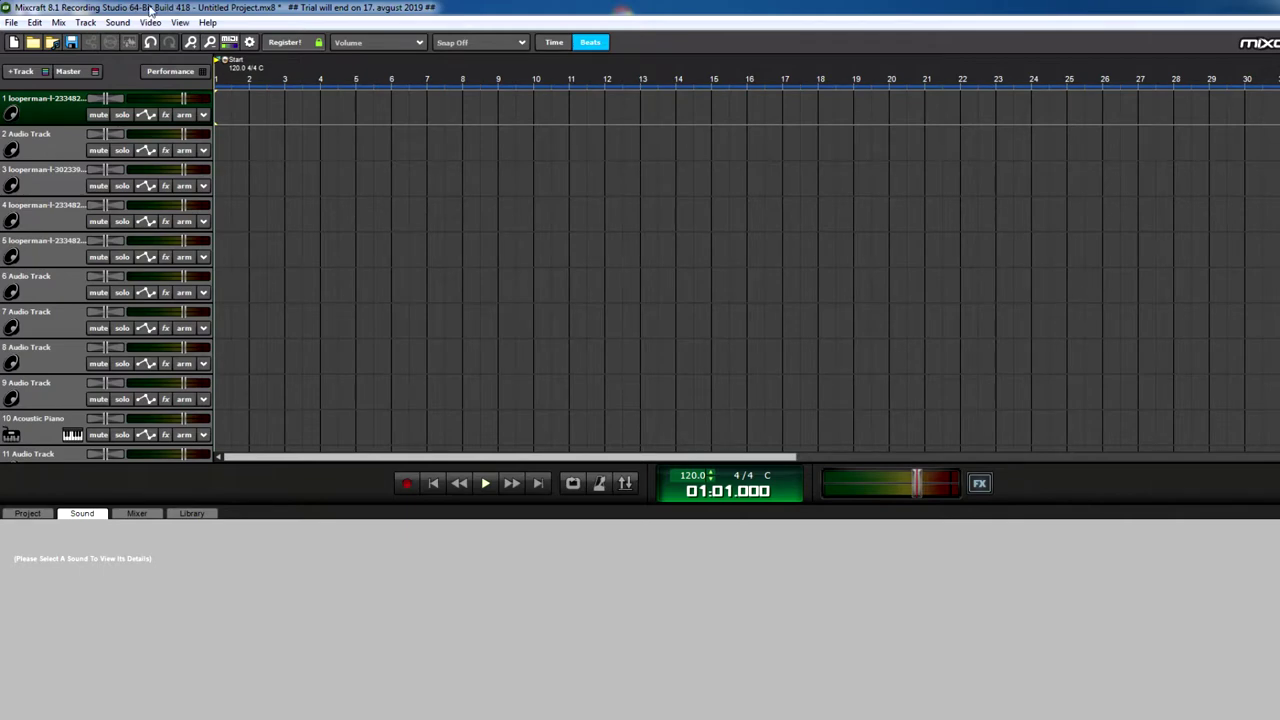
click(118, 23)
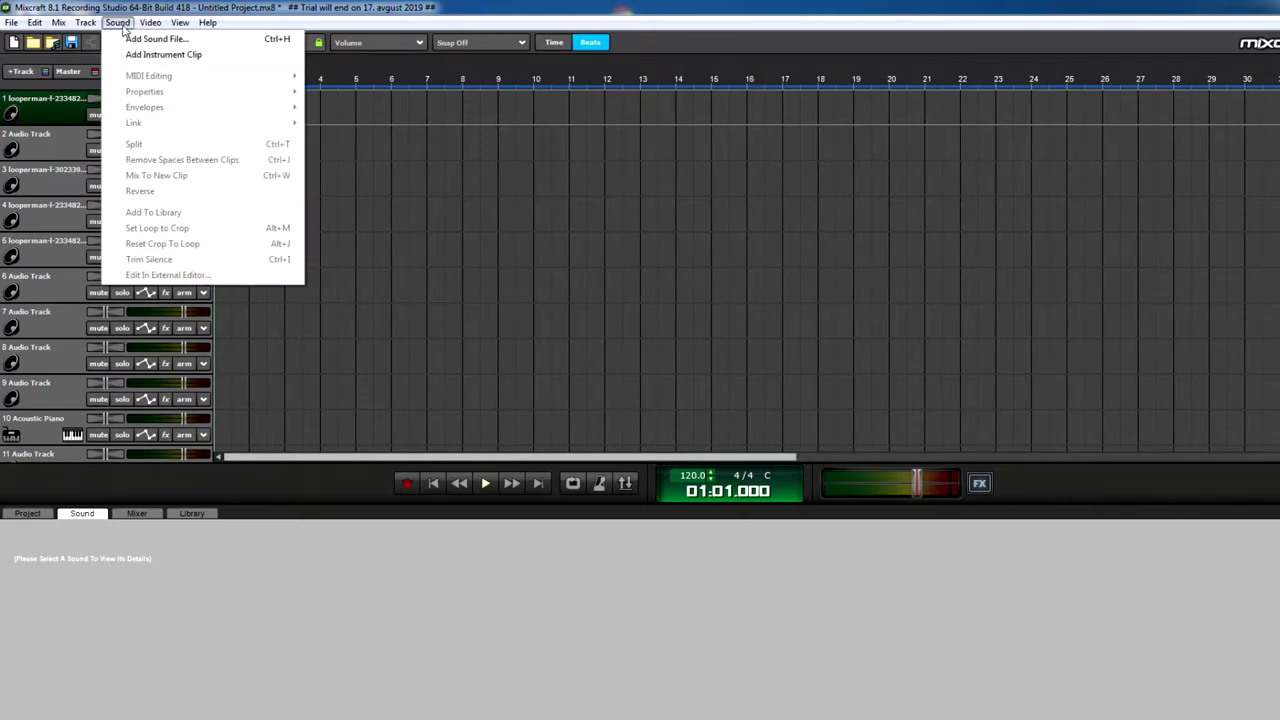
click(140, 39)
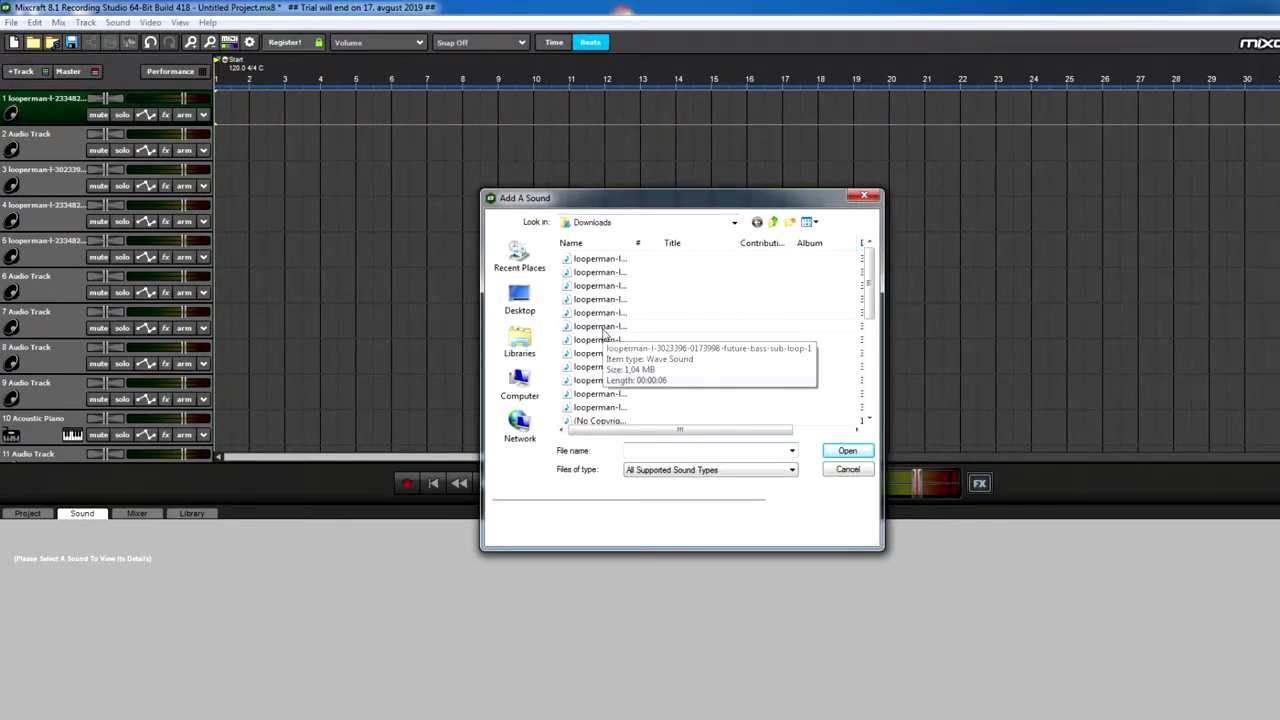
click(602, 274)
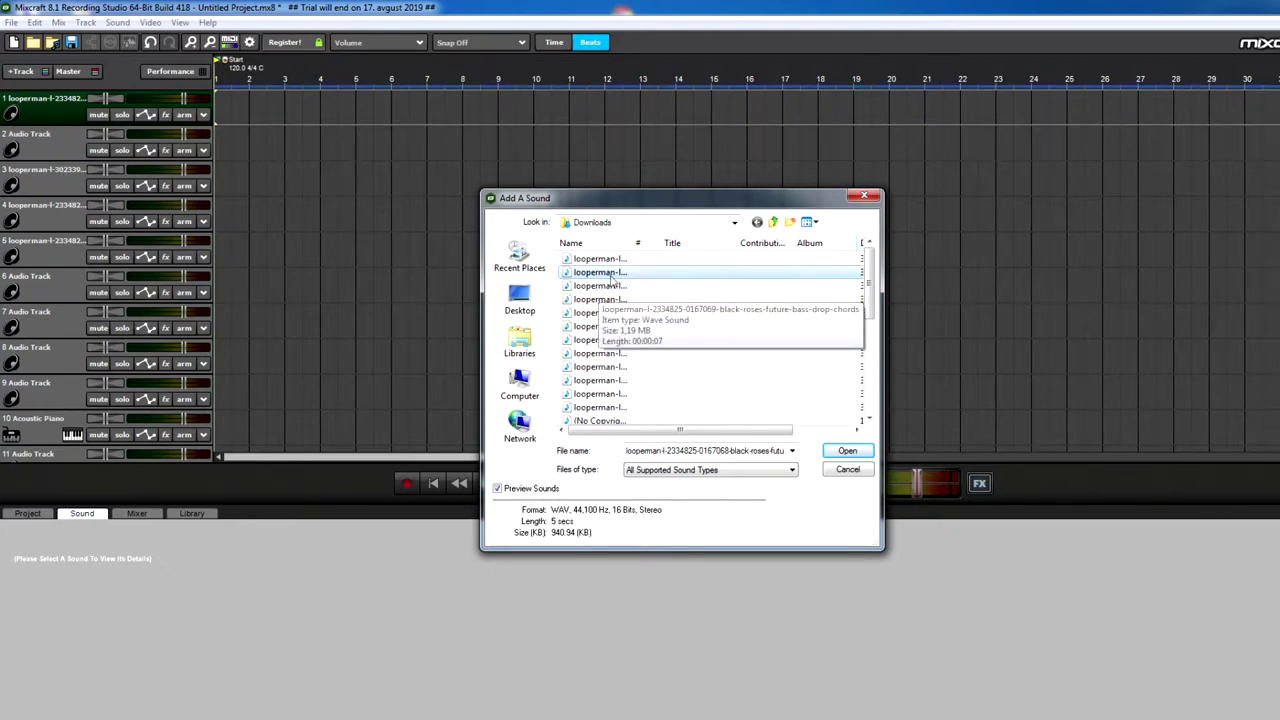
click(605, 287)
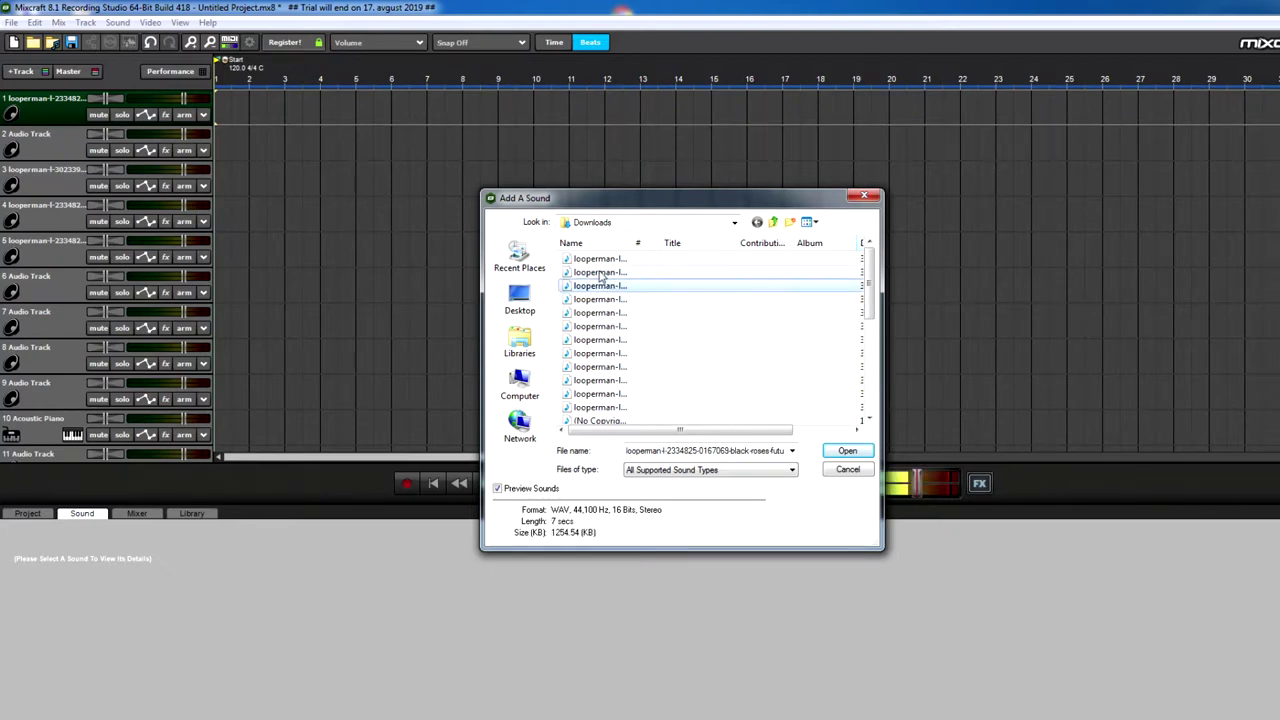
click(602, 273)
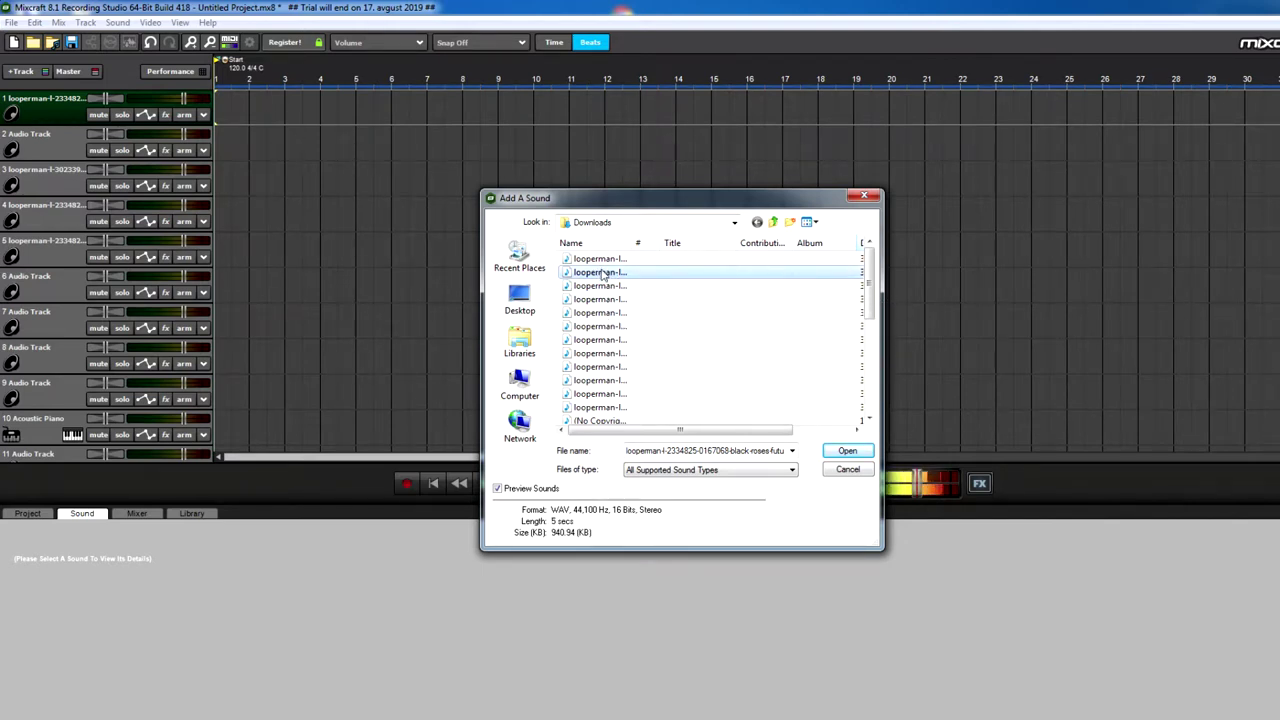
click(601, 260)
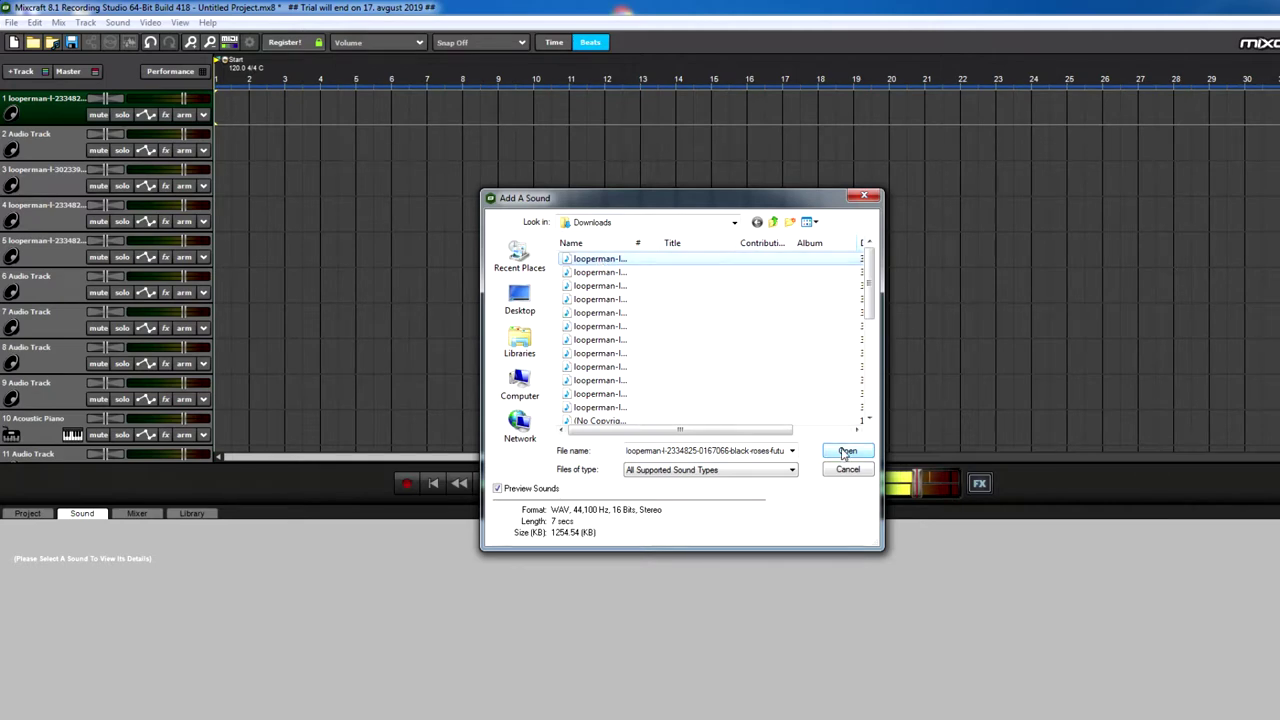
click(845, 452)
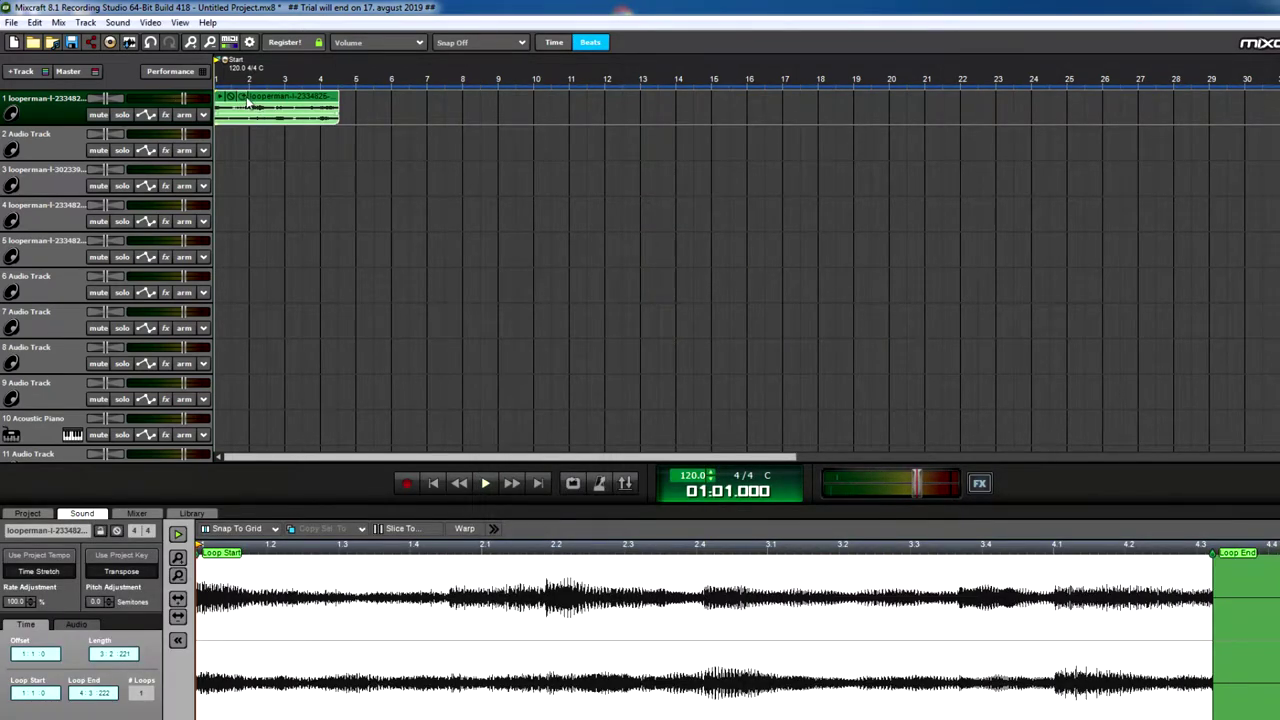
Loop the piano-intro clip out to about bar 15 and place the playhead on track 2 where its first repetition ends
drag(338, 96, 718, 96)
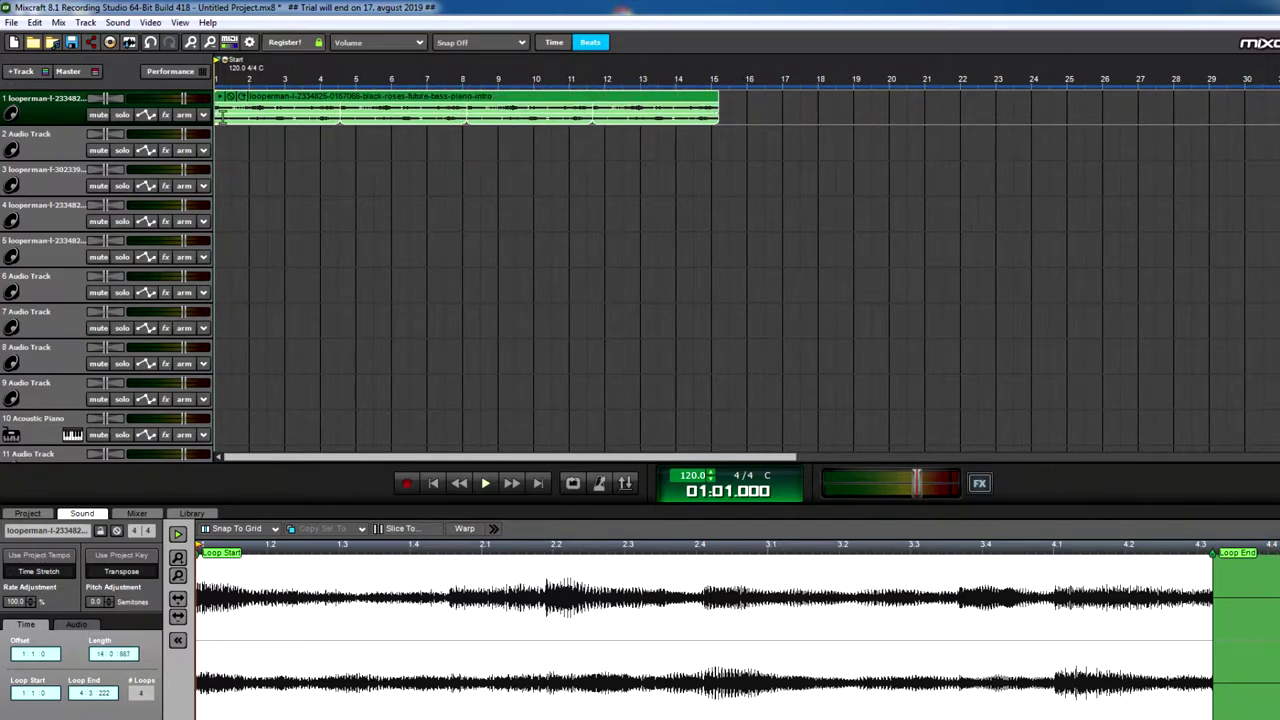
click(338, 145)
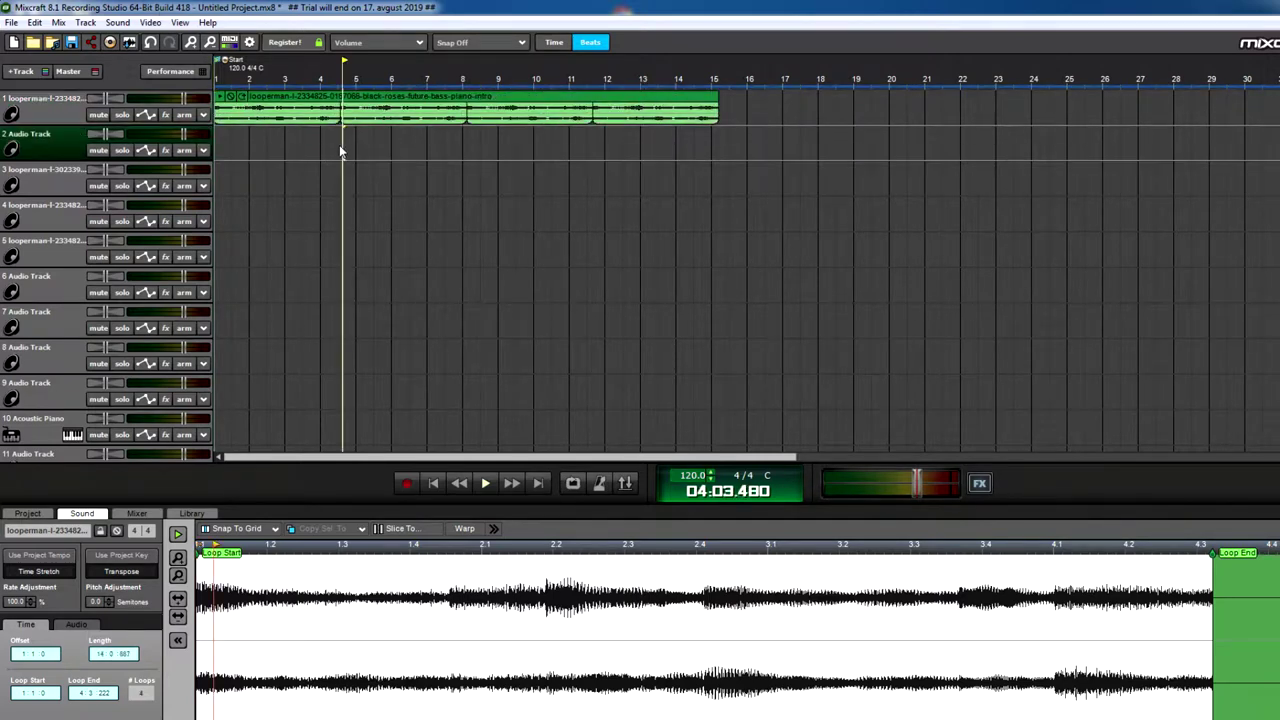
Try snapping to 1/4 triplet notes, and set snapping back to Off
click(445, 44)
click(468, 272)
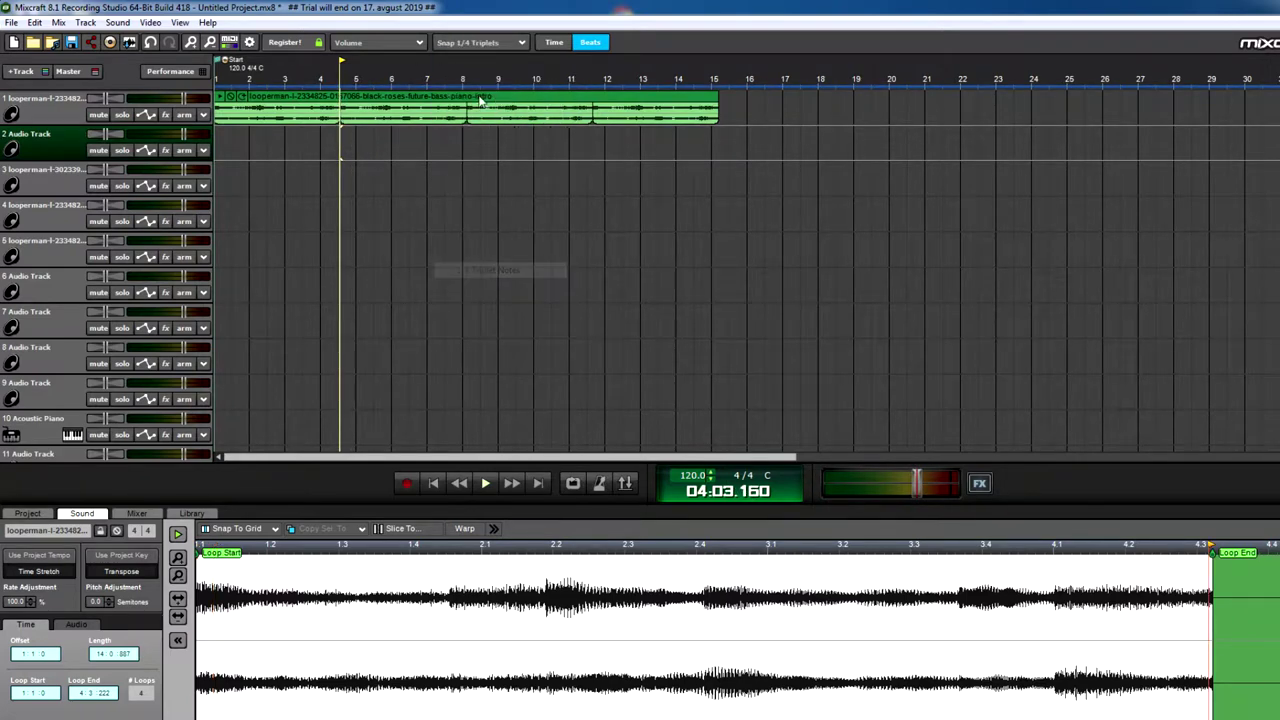
click(477, 48)
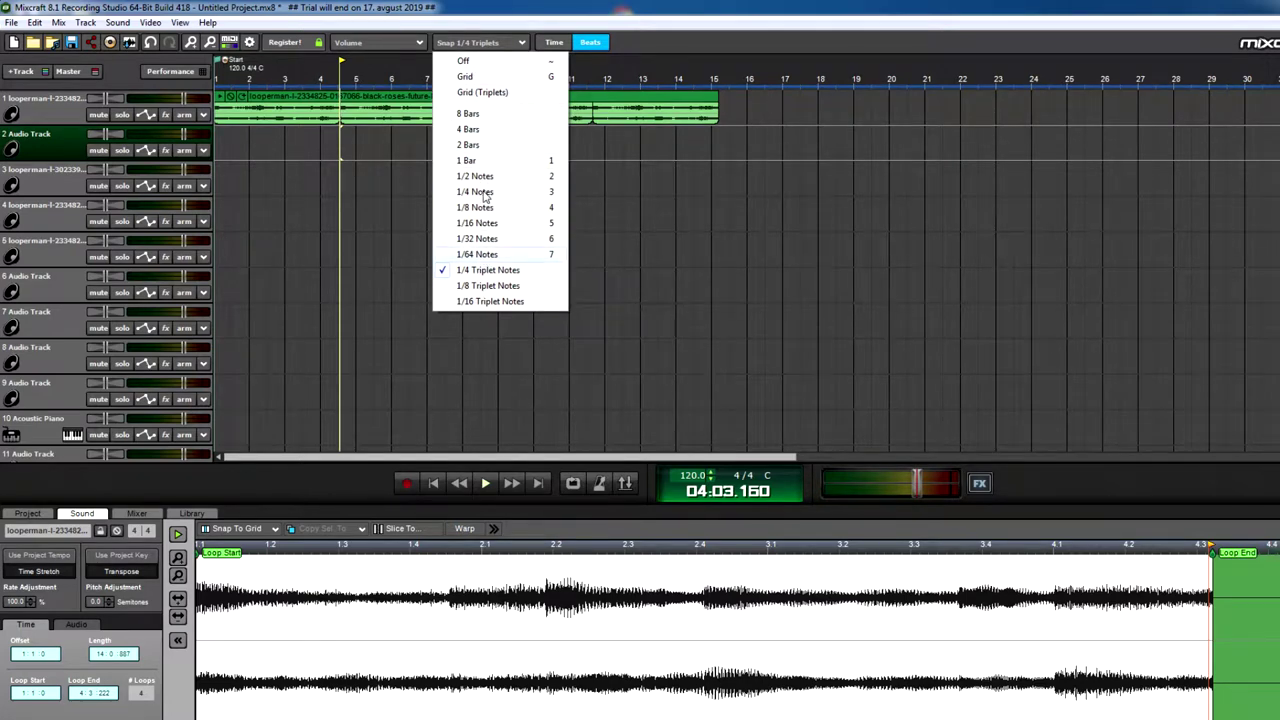
click(487, 61)
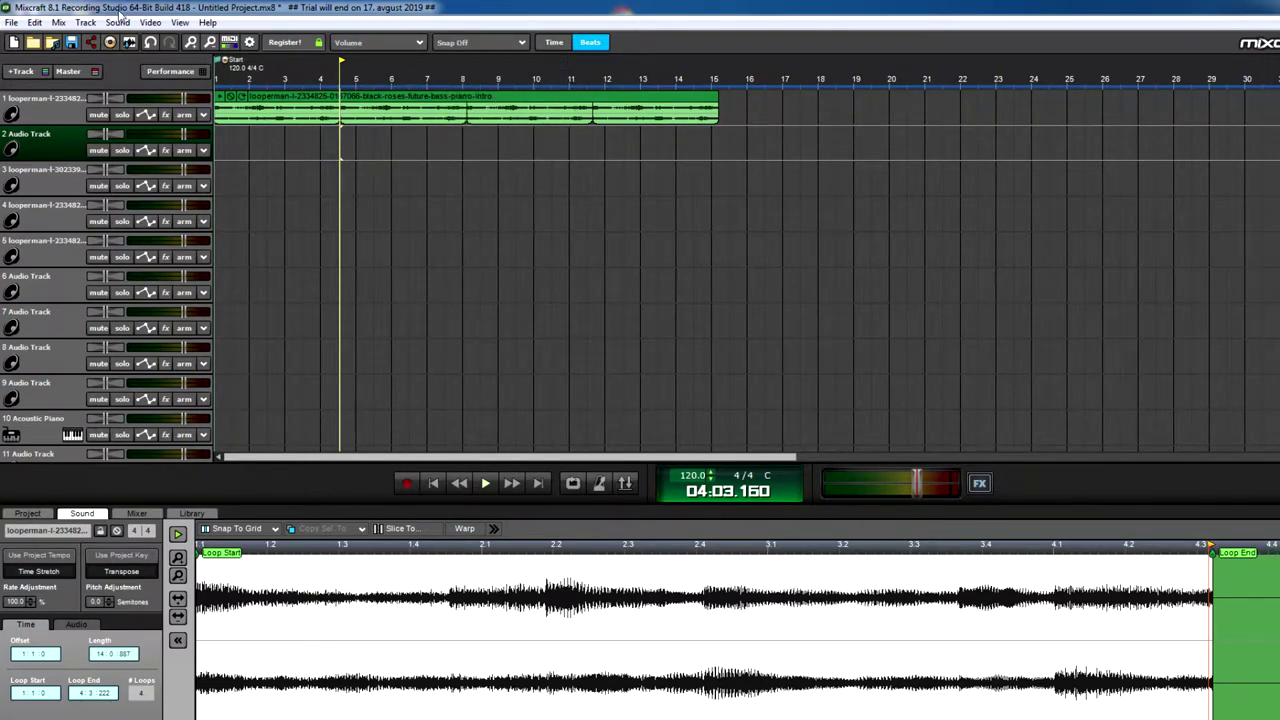
Add the black-roses-future-bass-build-up-chords sound to track 2 at the playhead
click(117, 22)
click(141, 40)
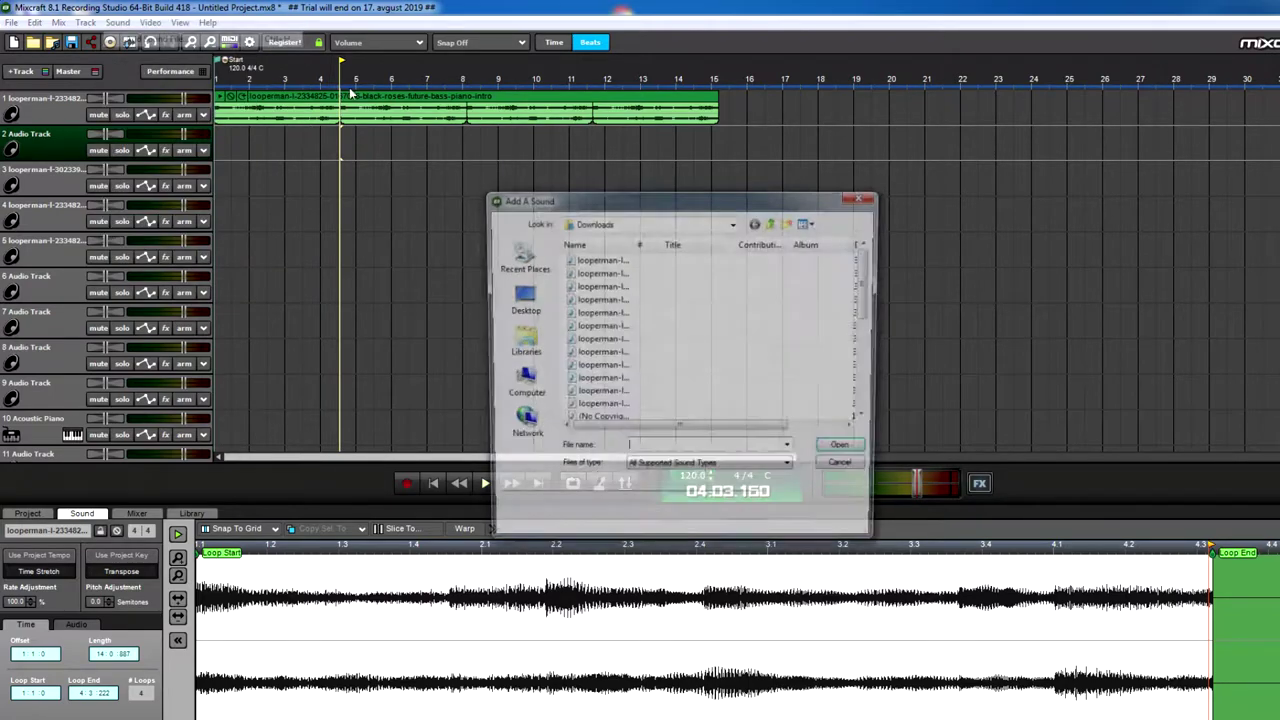
click(600, 272)
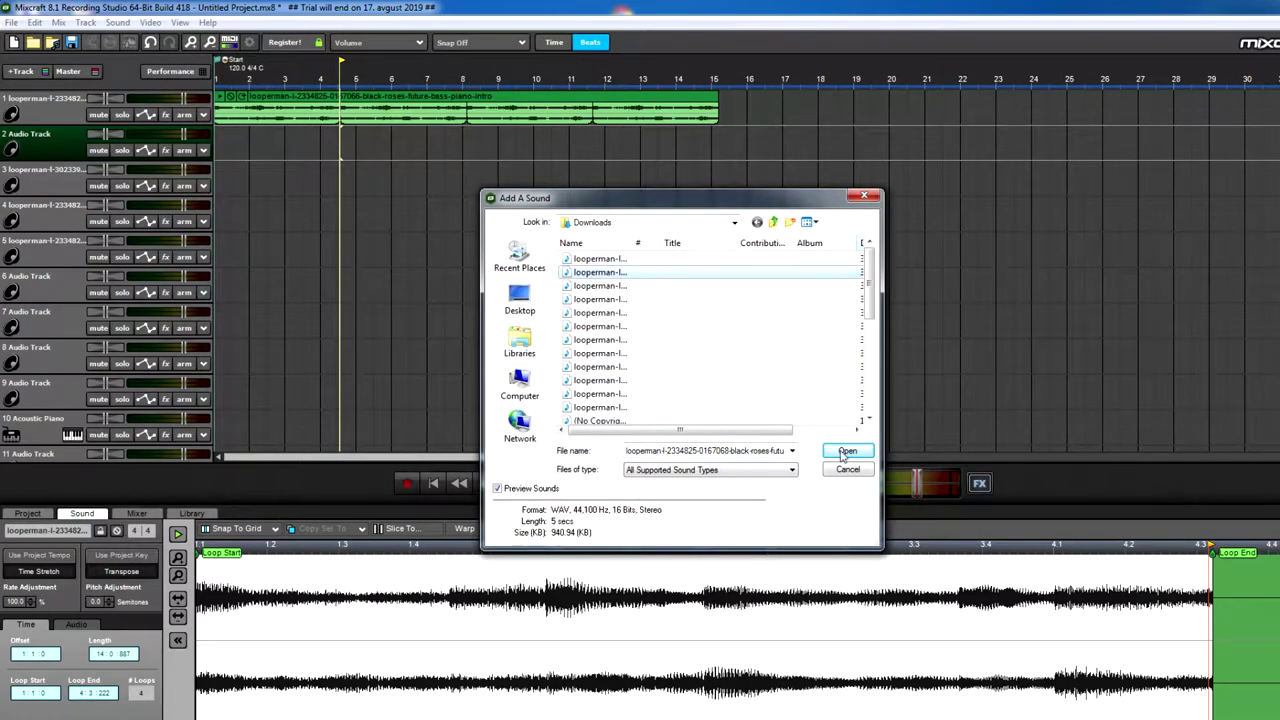
click(847, 451)
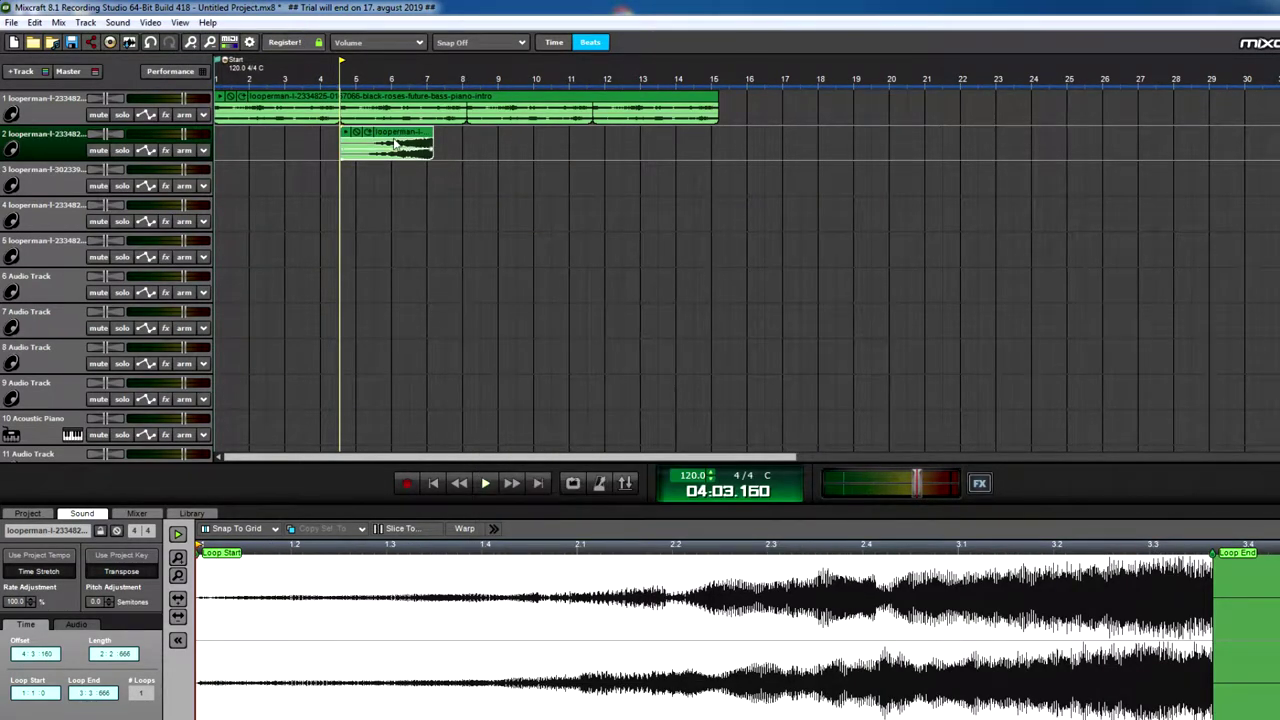
Audition more downloaded loops, add the black-roses-future-bass-drop-chords sound and move its clip to track 4, starting at about bar 6
click(117, 22)
click(141, 40)
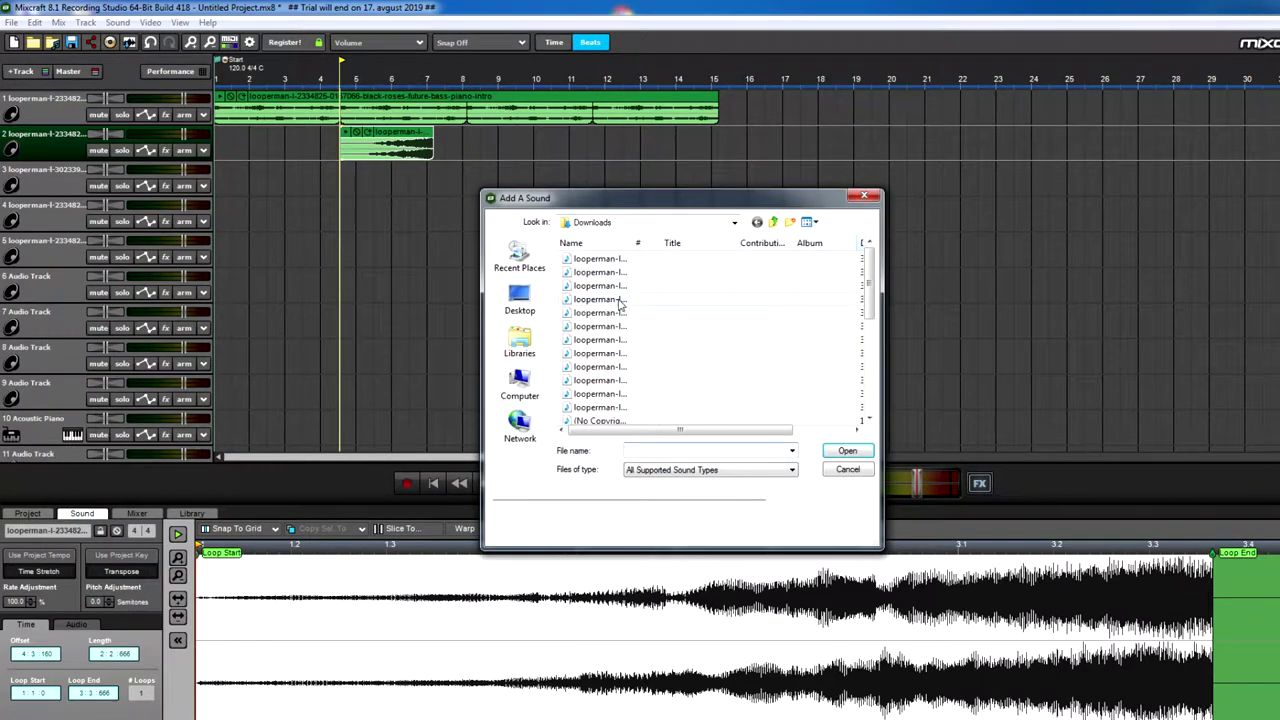
click(600, 286)
click(605, 300)
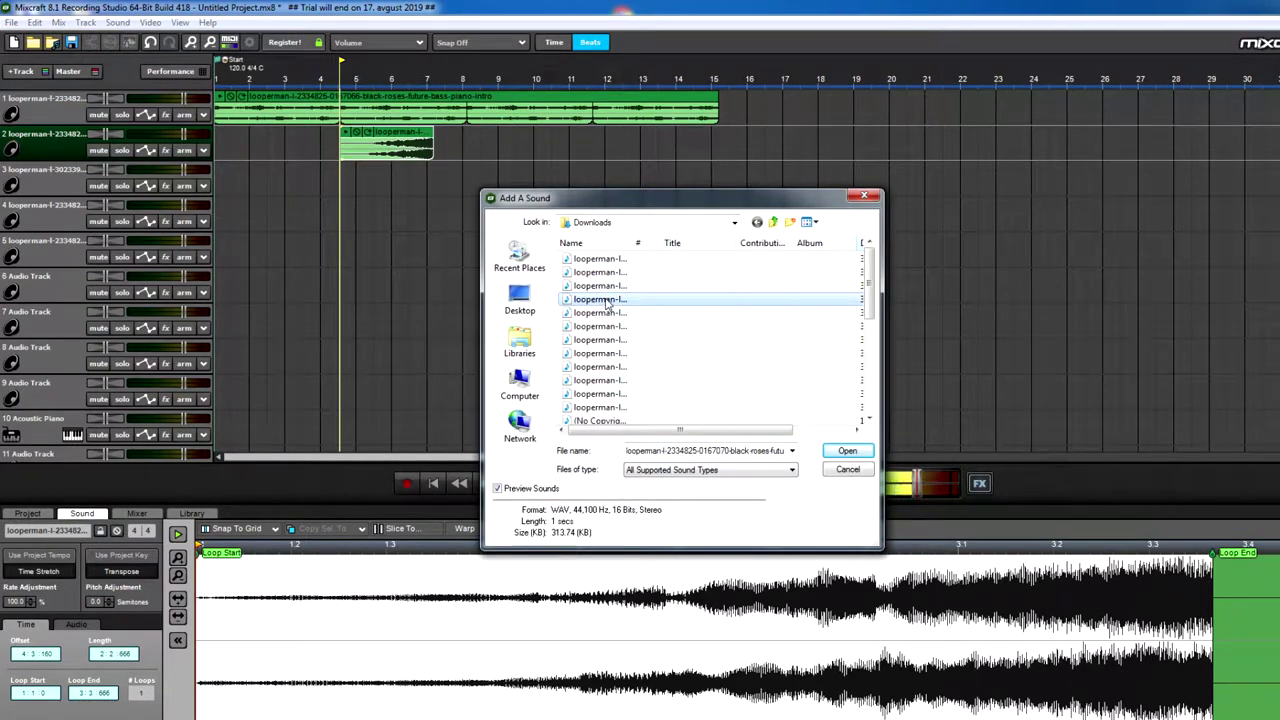
click(600, 287)
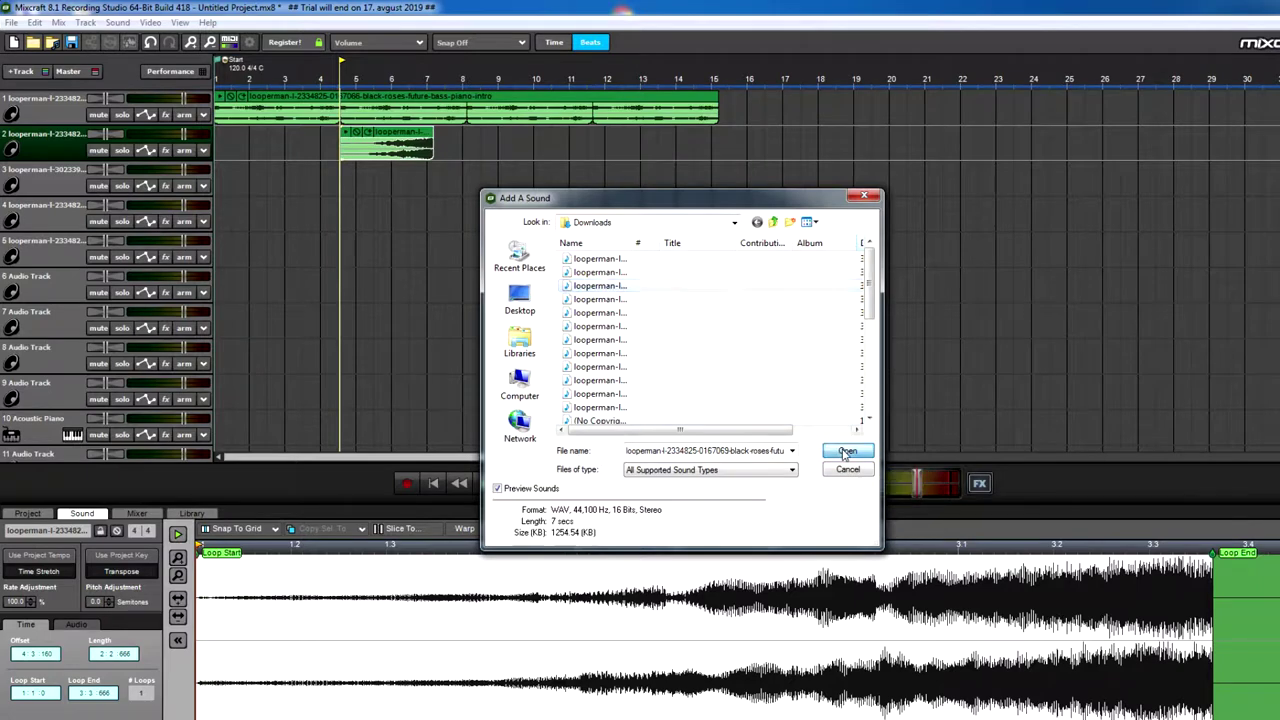
click(846, 451)
drag(410, 135, 472, 207)
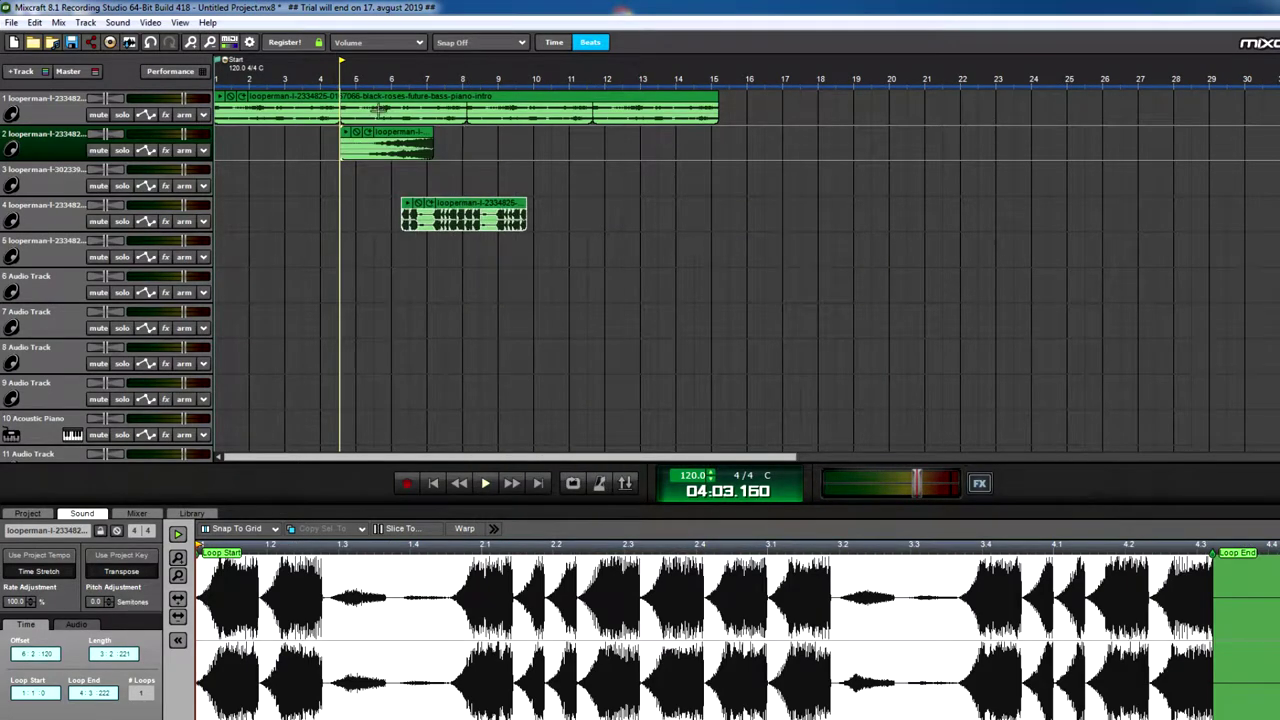
Move the build-up-chords clip earlier on track 2 so it ends with the intro's first repetition, and place the playhead at that point
click(376, 133)
drag(376, 133, 328, 145)
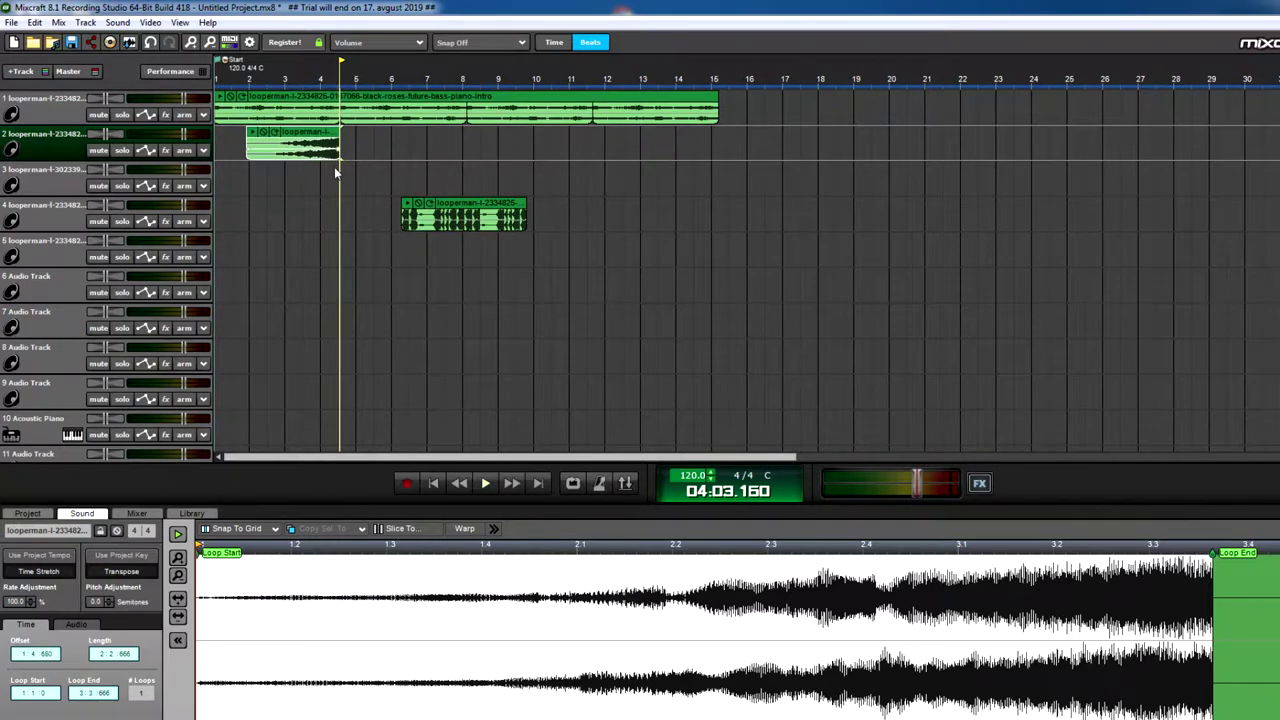
click(340, 180)
scroll(380, 180, up, 3)
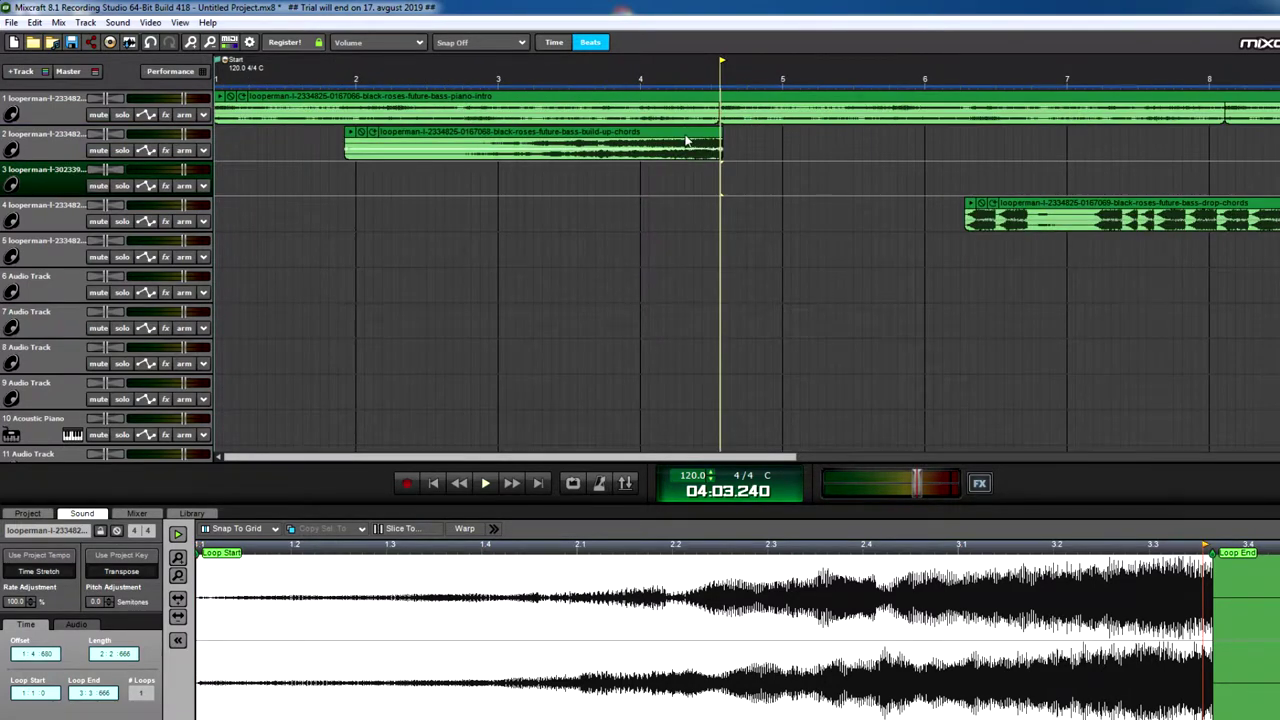
Move the drop-chords clip from track 4 to track 3 so it starts at the playhead, where the build-up chords end
drag(686, 140, 684, 139)
drag(1040, 206, 817, 171)
scroll(657, 177, down, 1)
Loop the drop-chords clip on track 3 until it has five repetitions
click(662, 172)
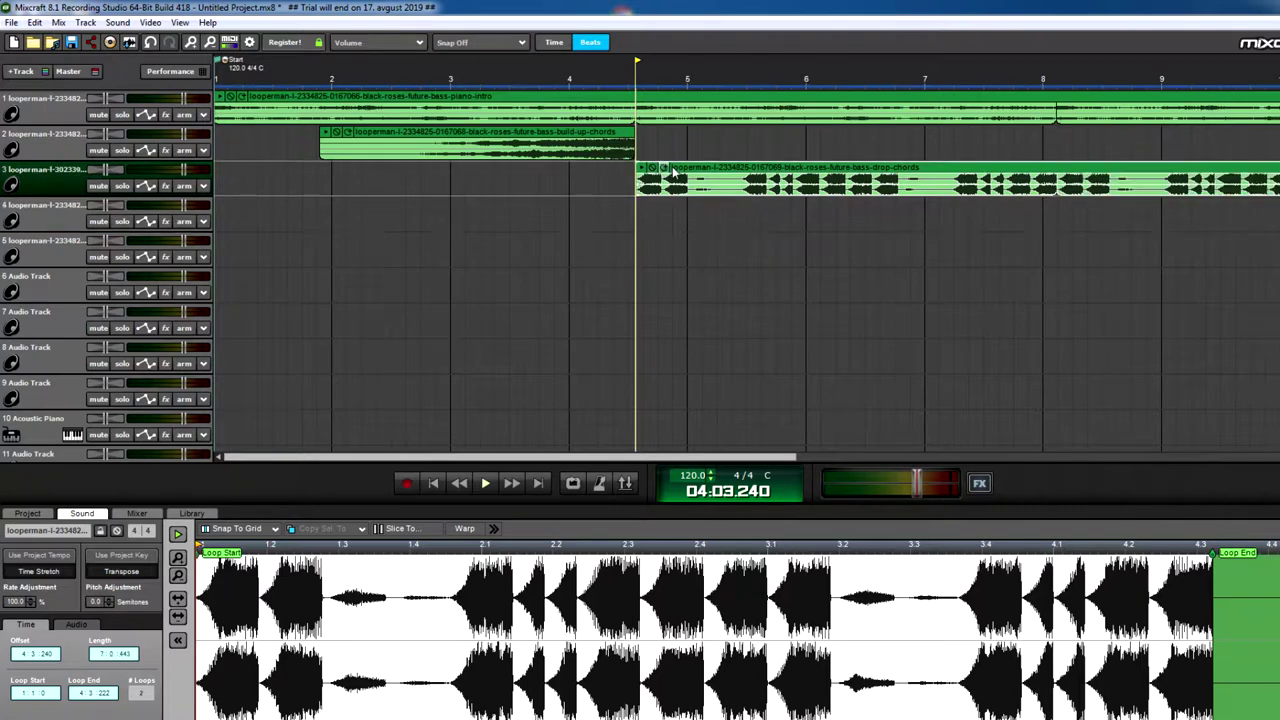
scroll(662, 172, down, 2)
click(446, 168)
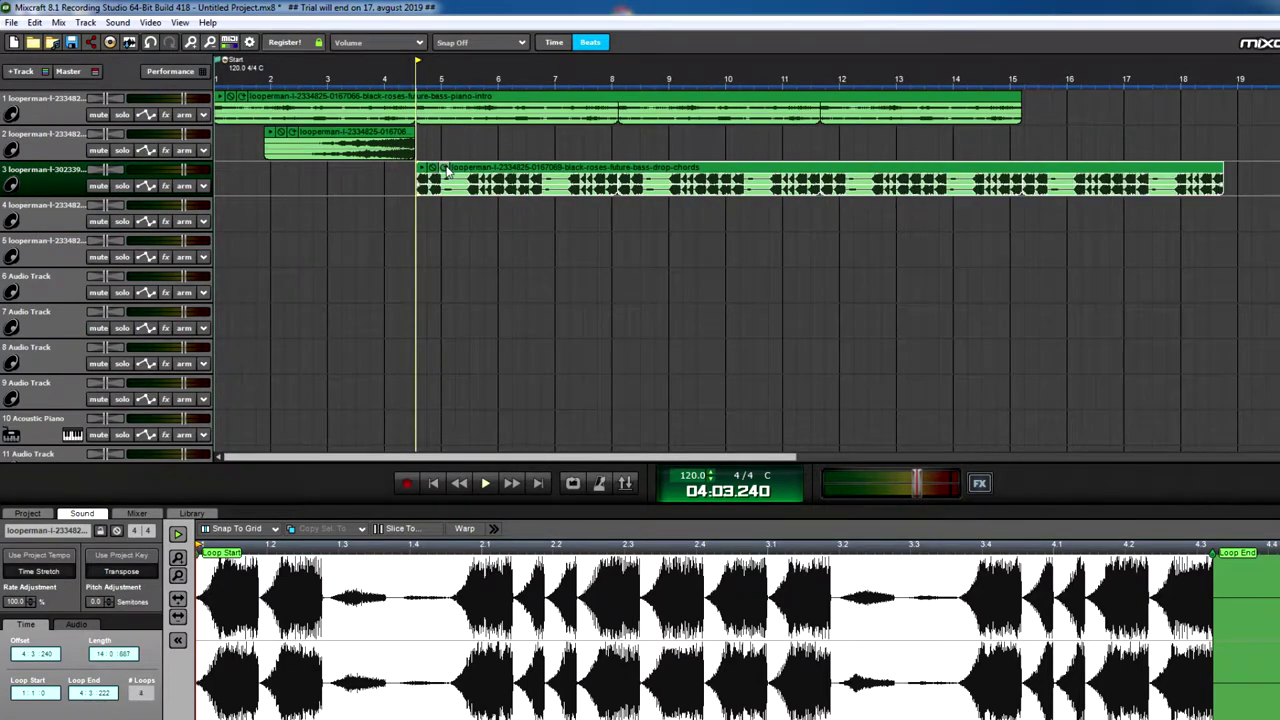
click(446, 168)
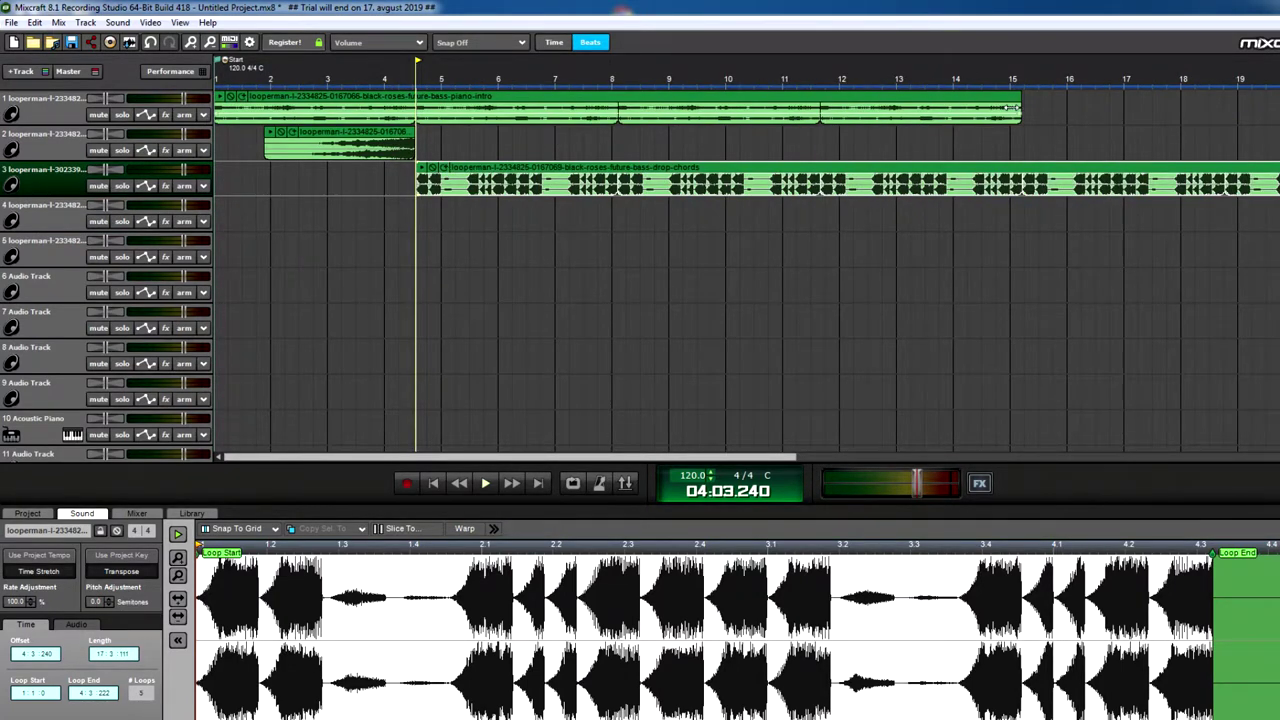
Shorten the piano-intro clip to end at about bar 8 and fade its volume down across the second repetition
drag(1018, 107, 612, 107)
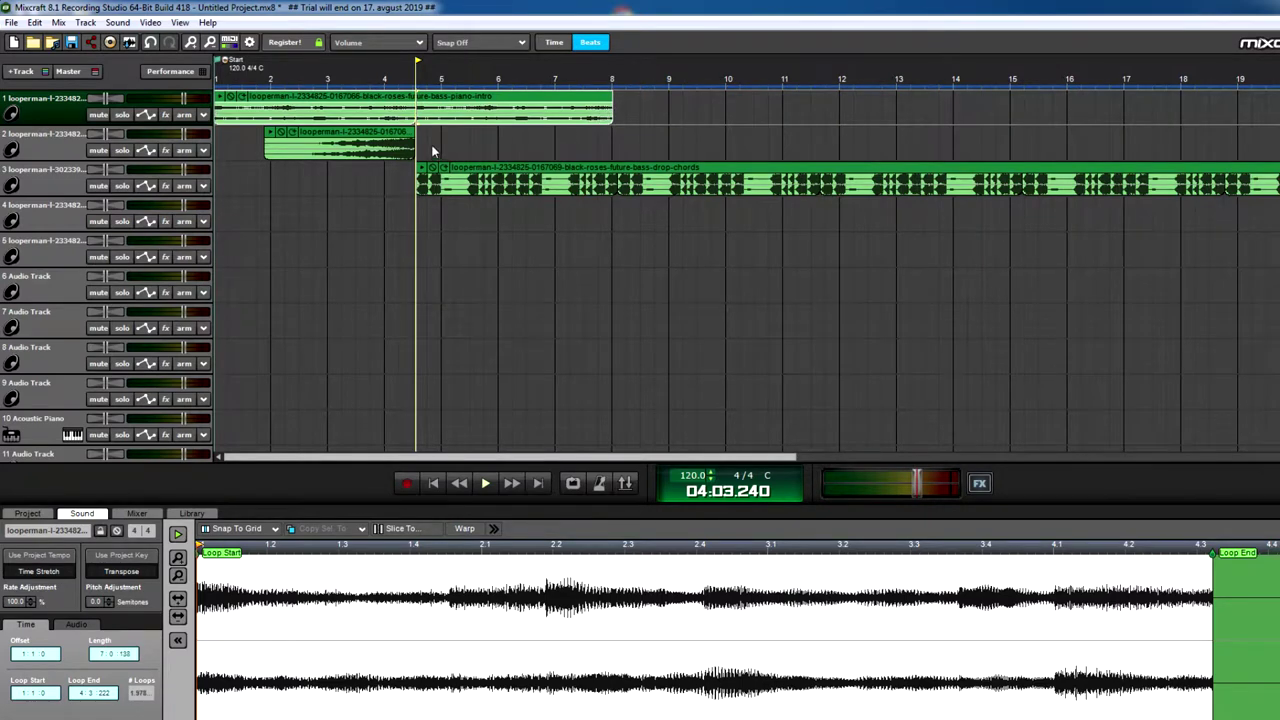
scroll(468, 132, up, 2)
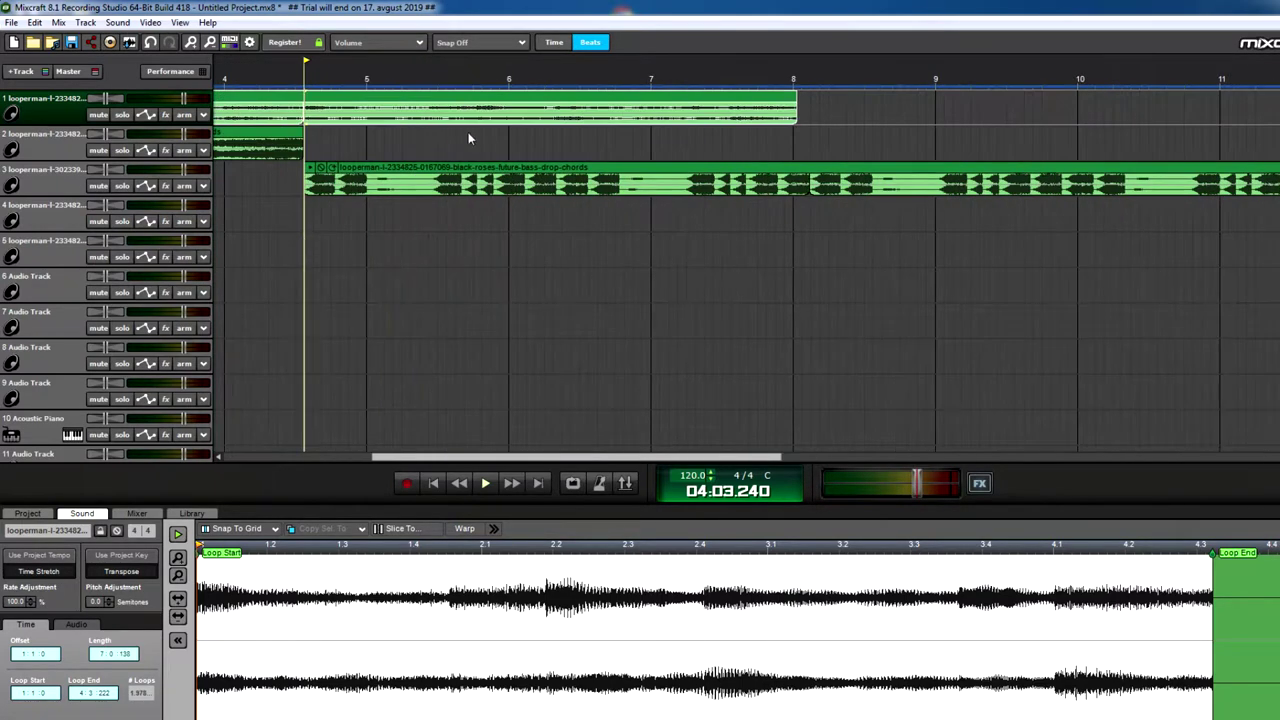
click(264, 190)
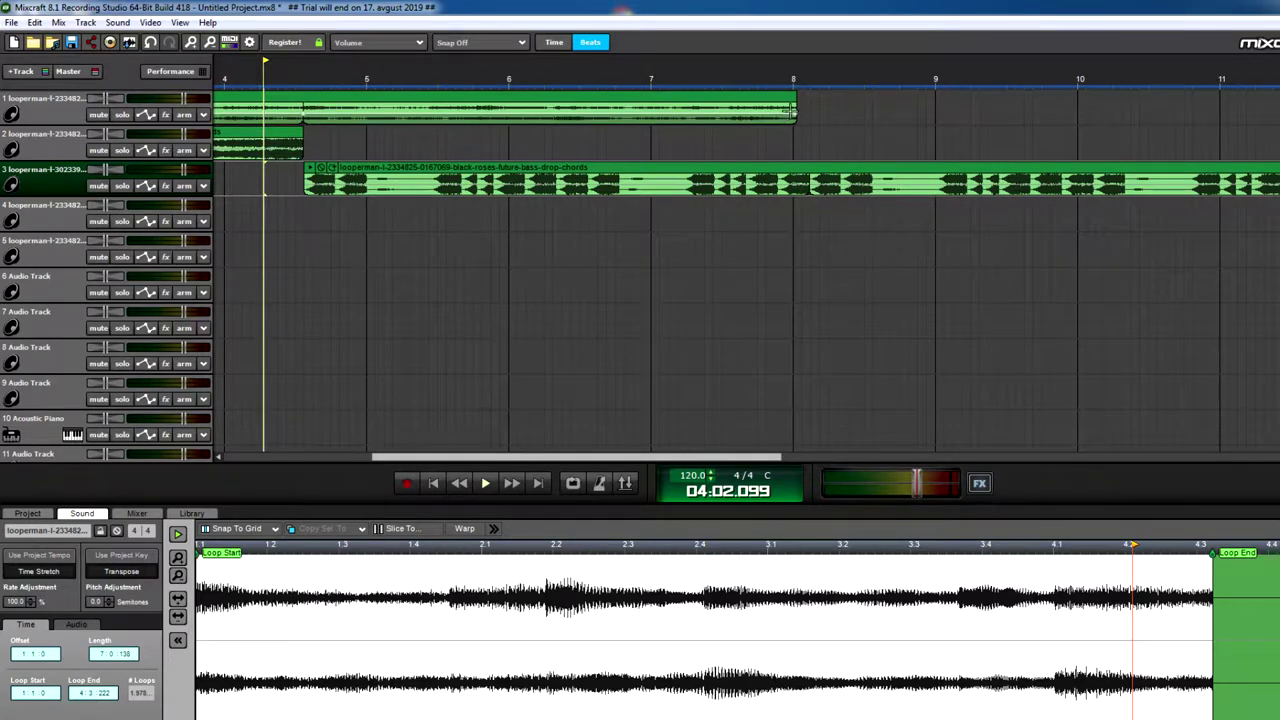
drag(796, 100, 796, 120)
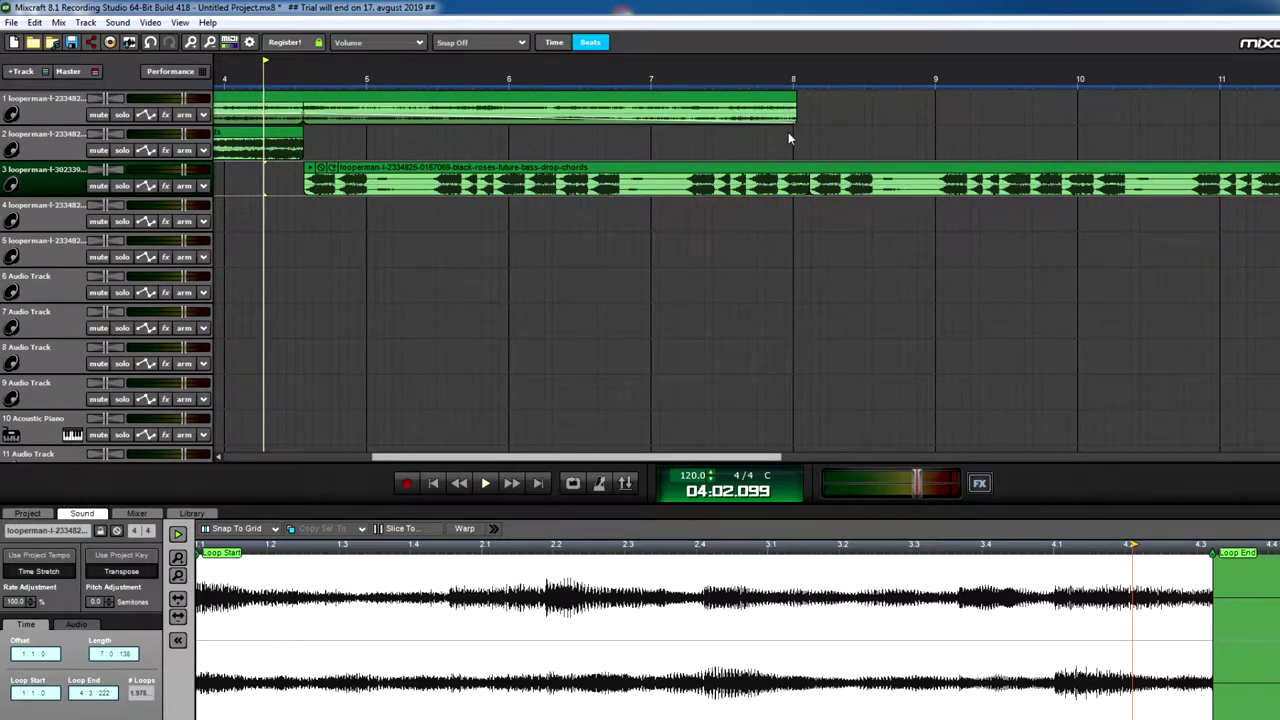
Extend the piano-intro clip's end slightly past bar 8, to where the drop chords' first repetition ends
scroll(809, 161, down, 1)
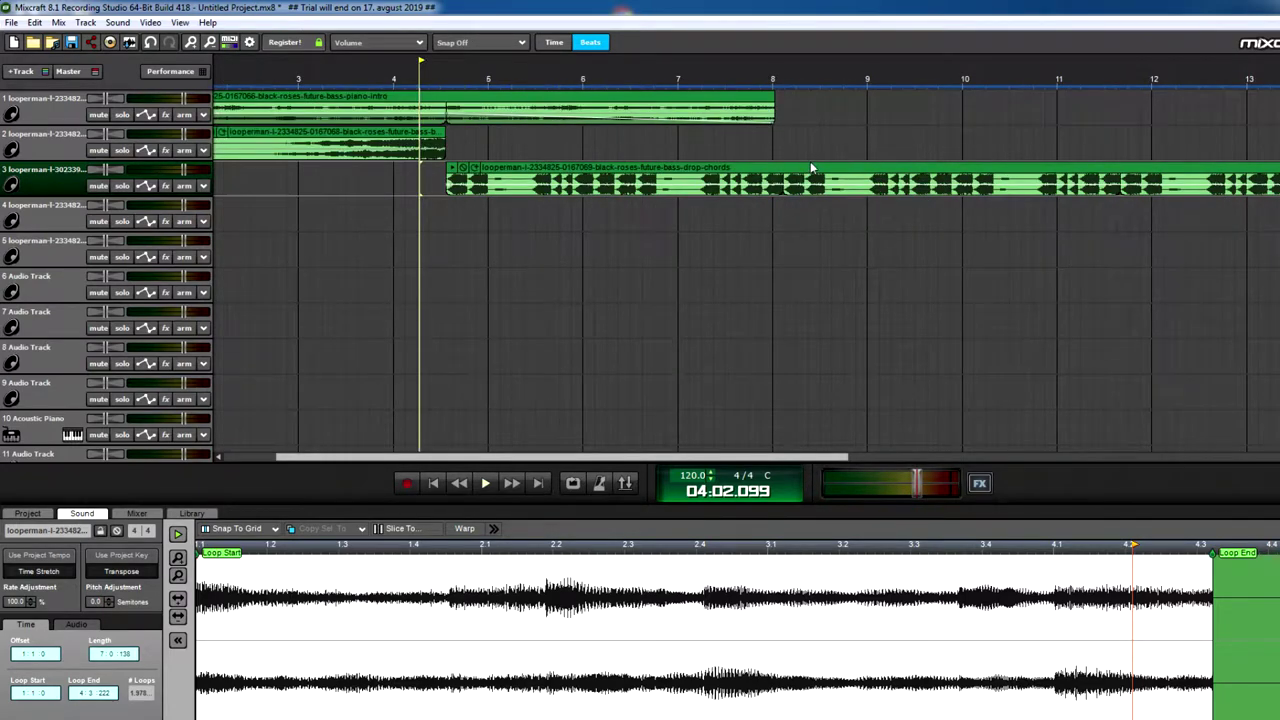
click(781, 208)
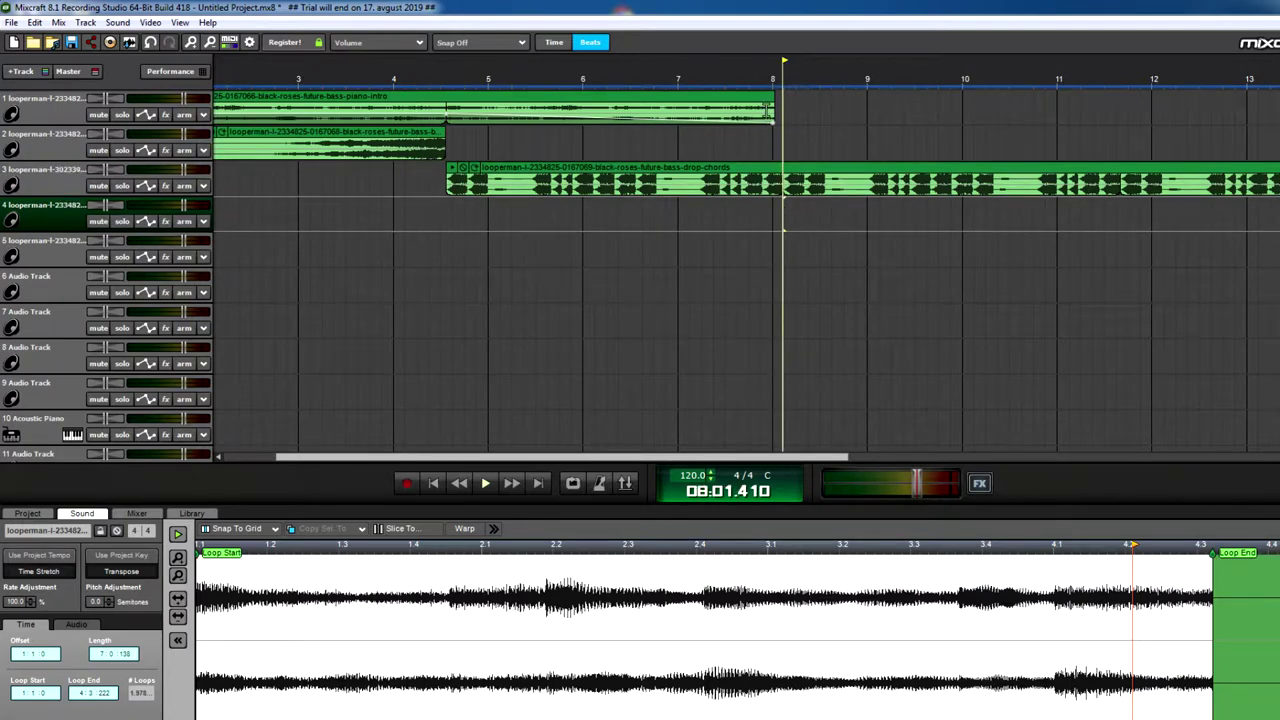
drag(777, 112, 787, 112)
scroll(456, 208, down, 1)
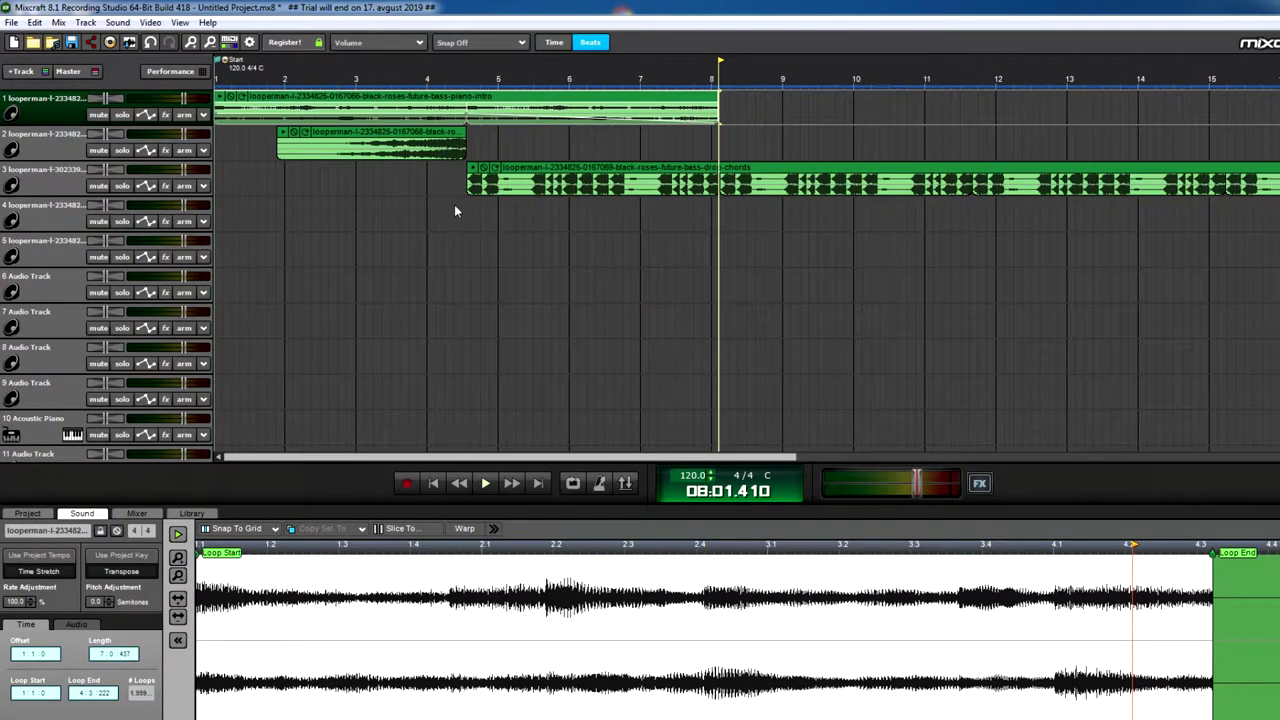
Add the looperman 0167070 black-roses-future-bass sound to track 4 at bar 7
click(469, 215)
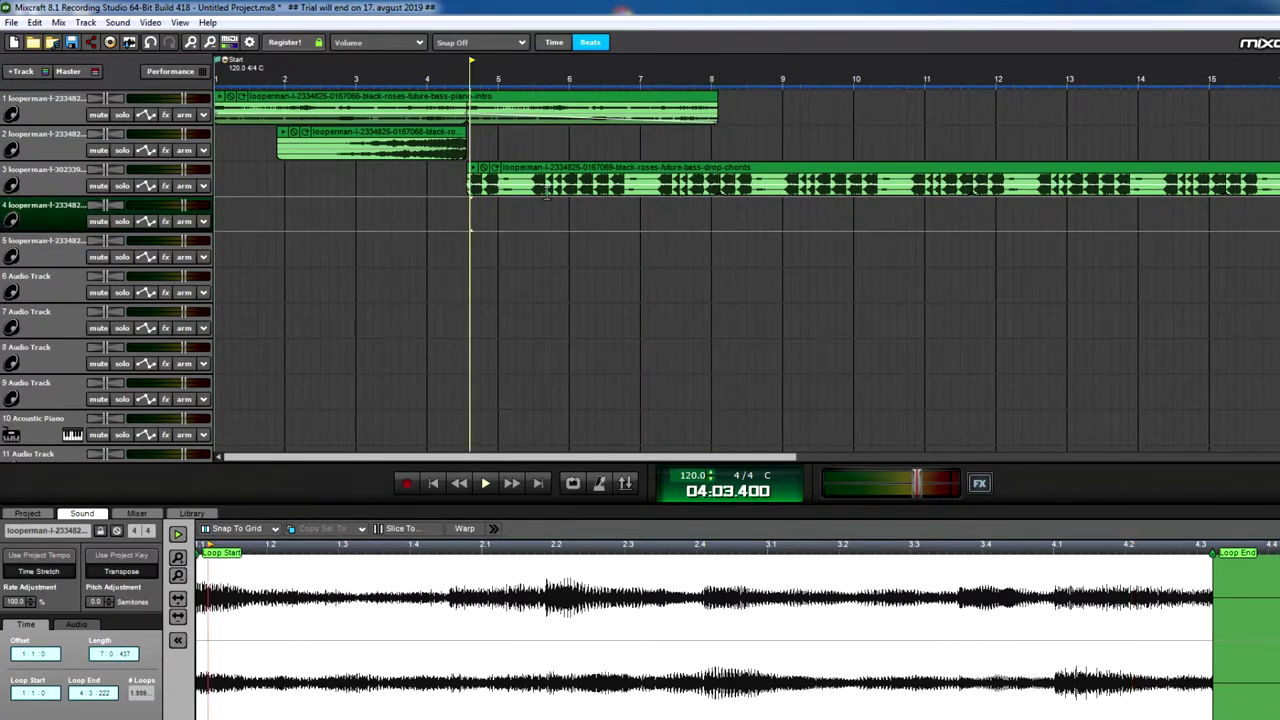
click(640, 214)
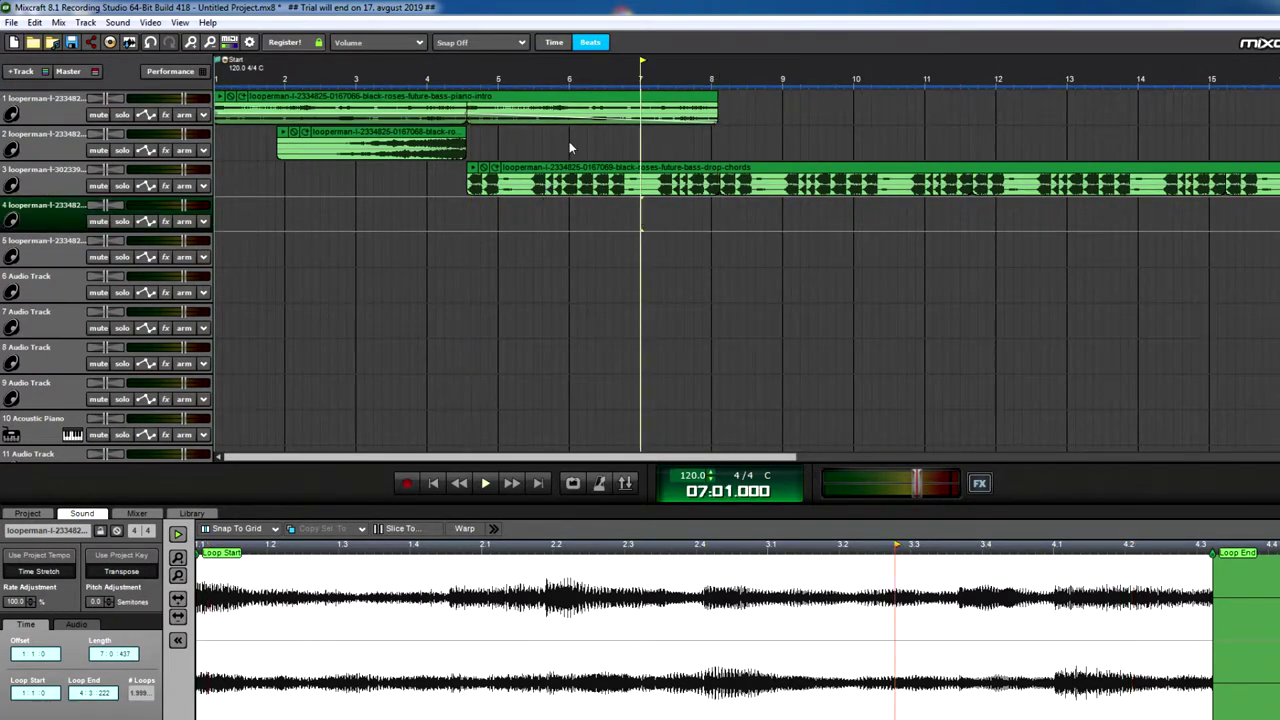
click(117, 22)
click(119, 38)
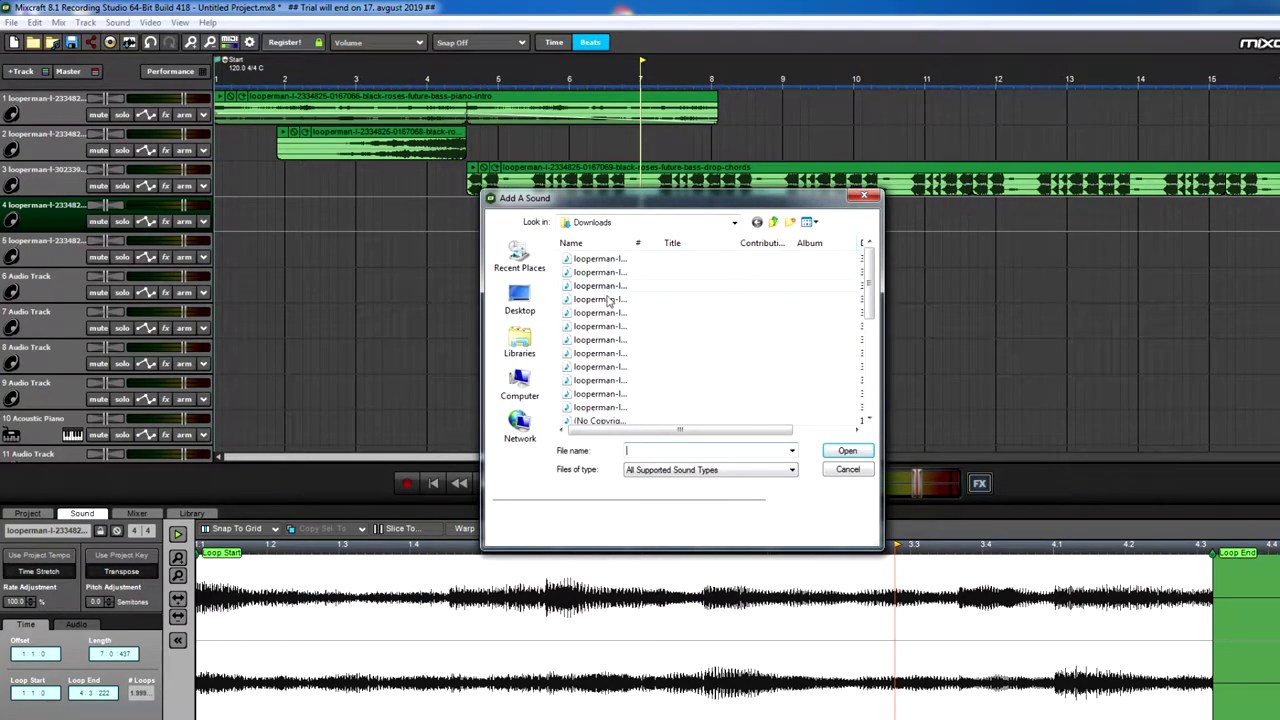
click(606, 299)
click(847, 450)
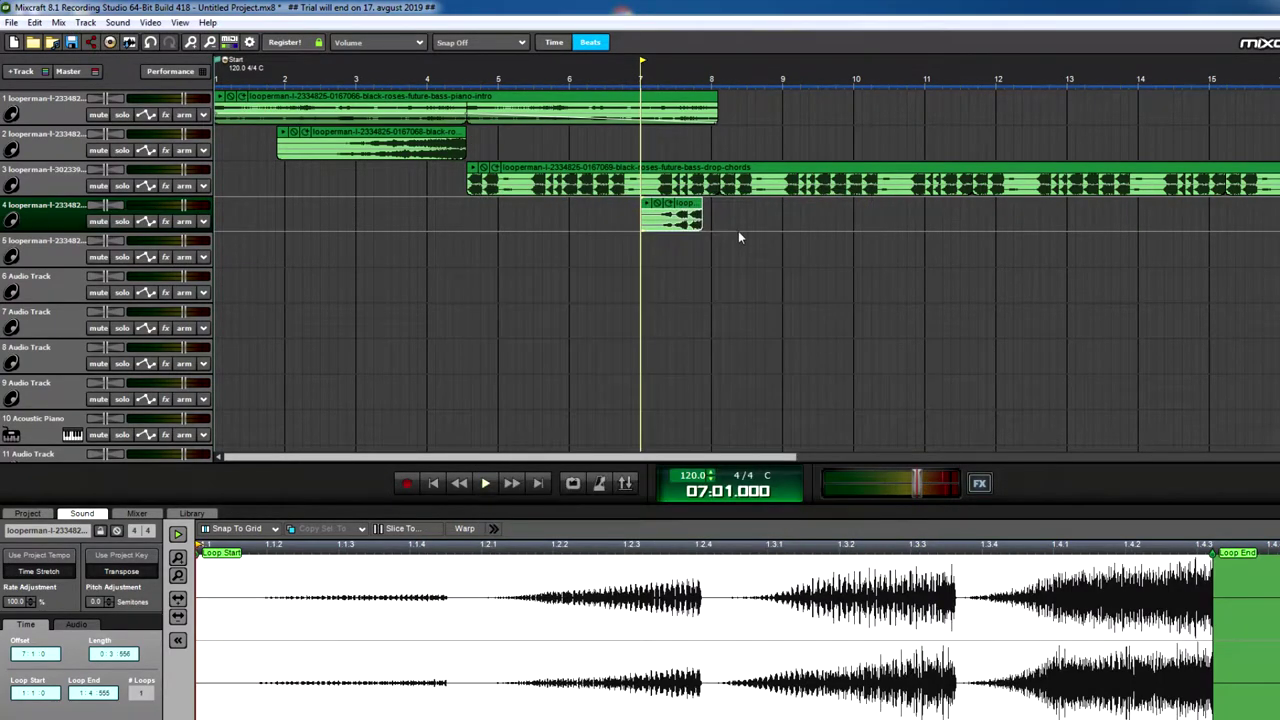
Move the short track 4 clip later so it ends together with the piano intro, just after bar 8
scroll(805, 236, up, 1)
drag(831, 210, 855, 210)
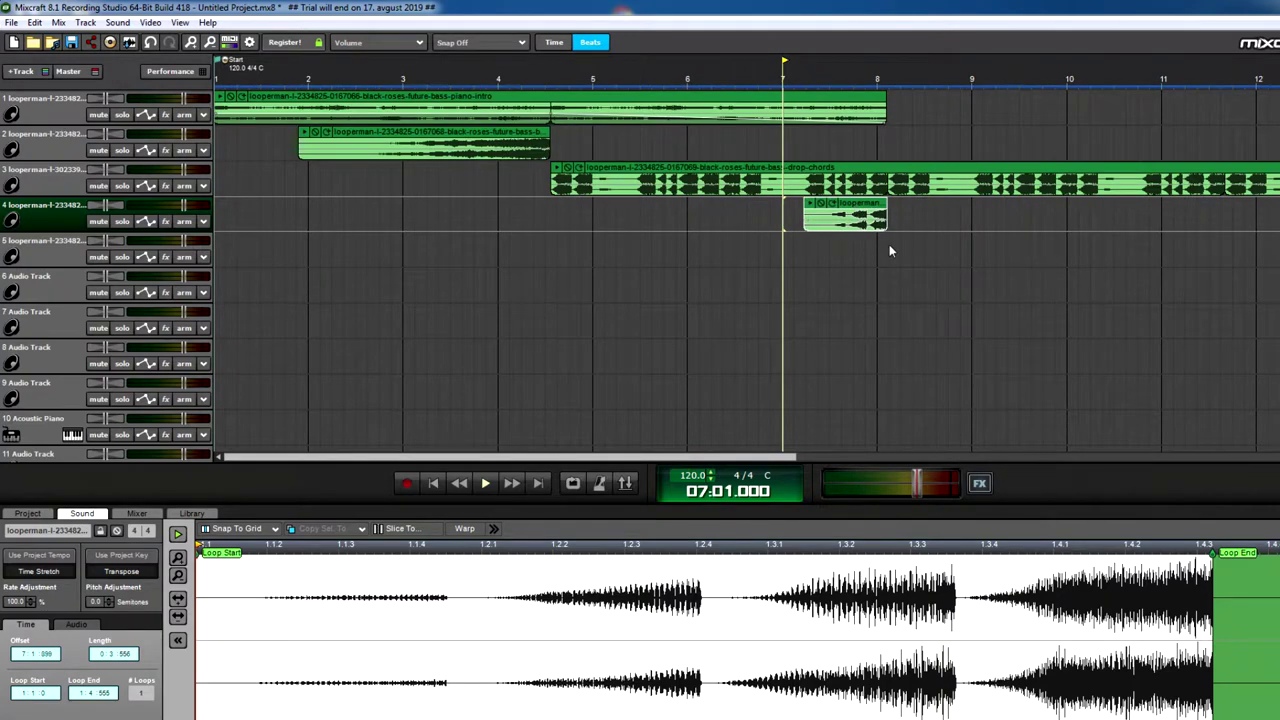
click(889, 244)
scroll(889, 244, up, 3)
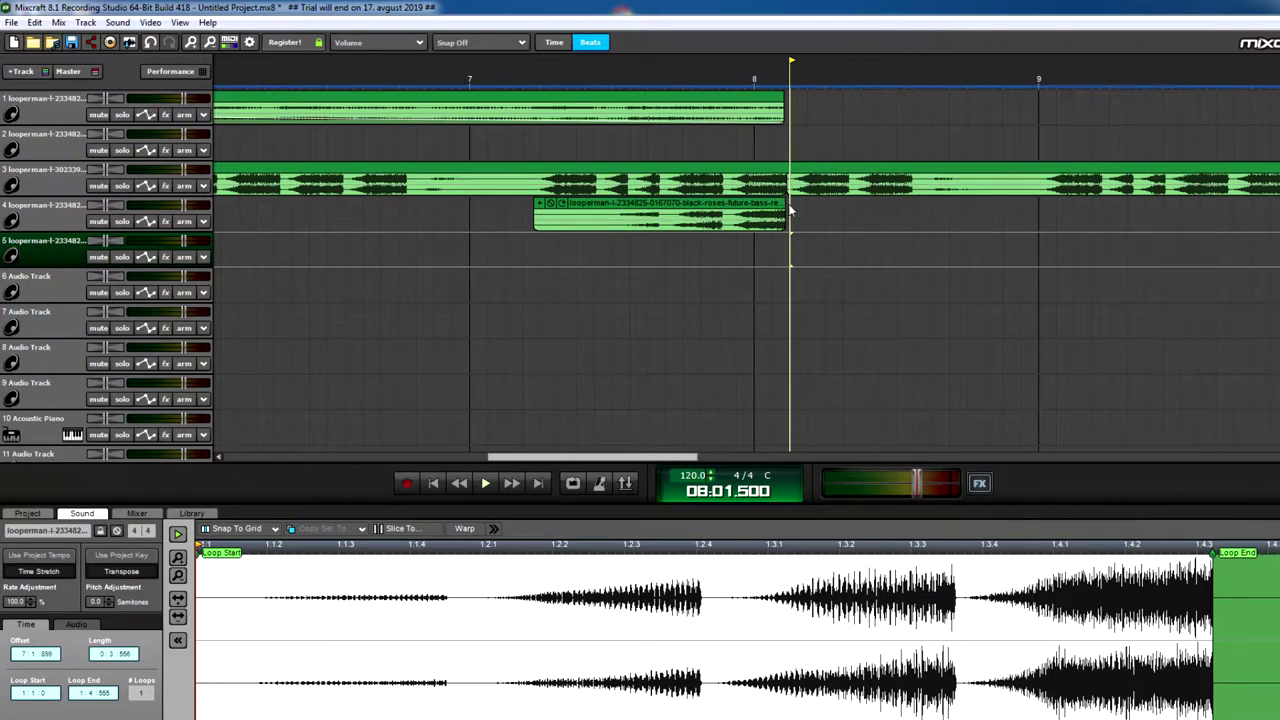
scroll(797, 220, down, 1)
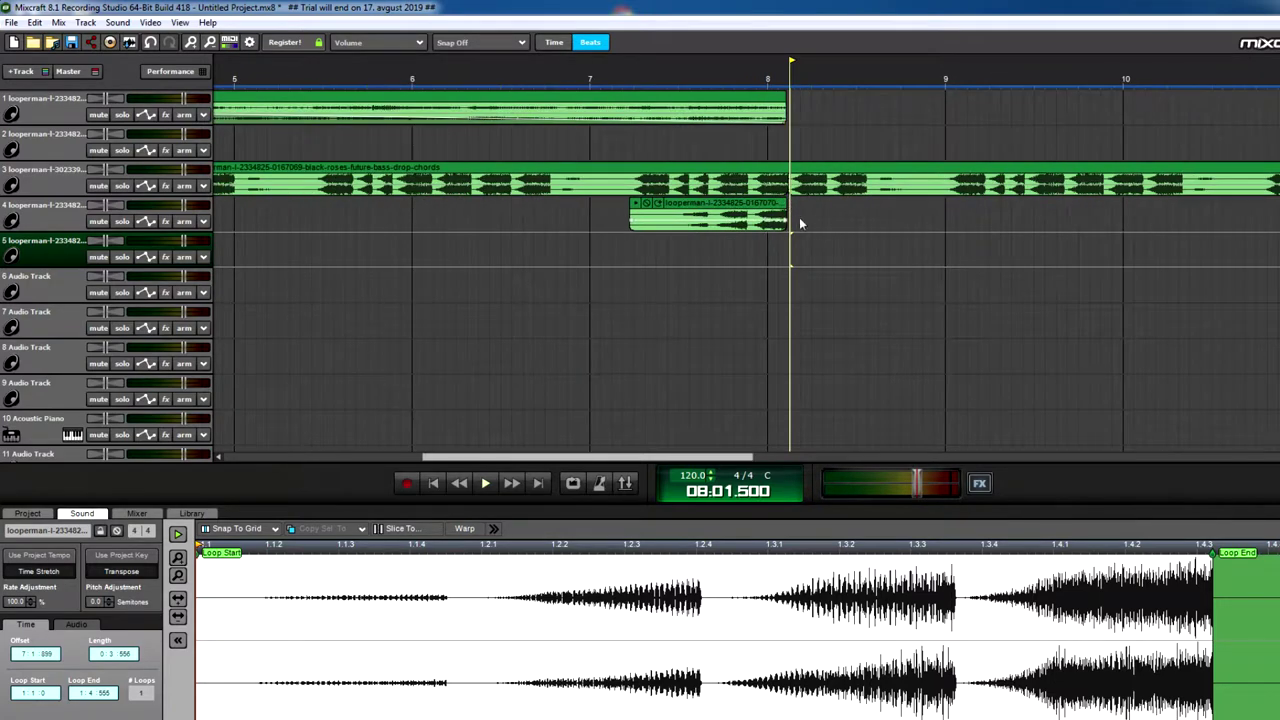
scroll(770, 252, down, 1)
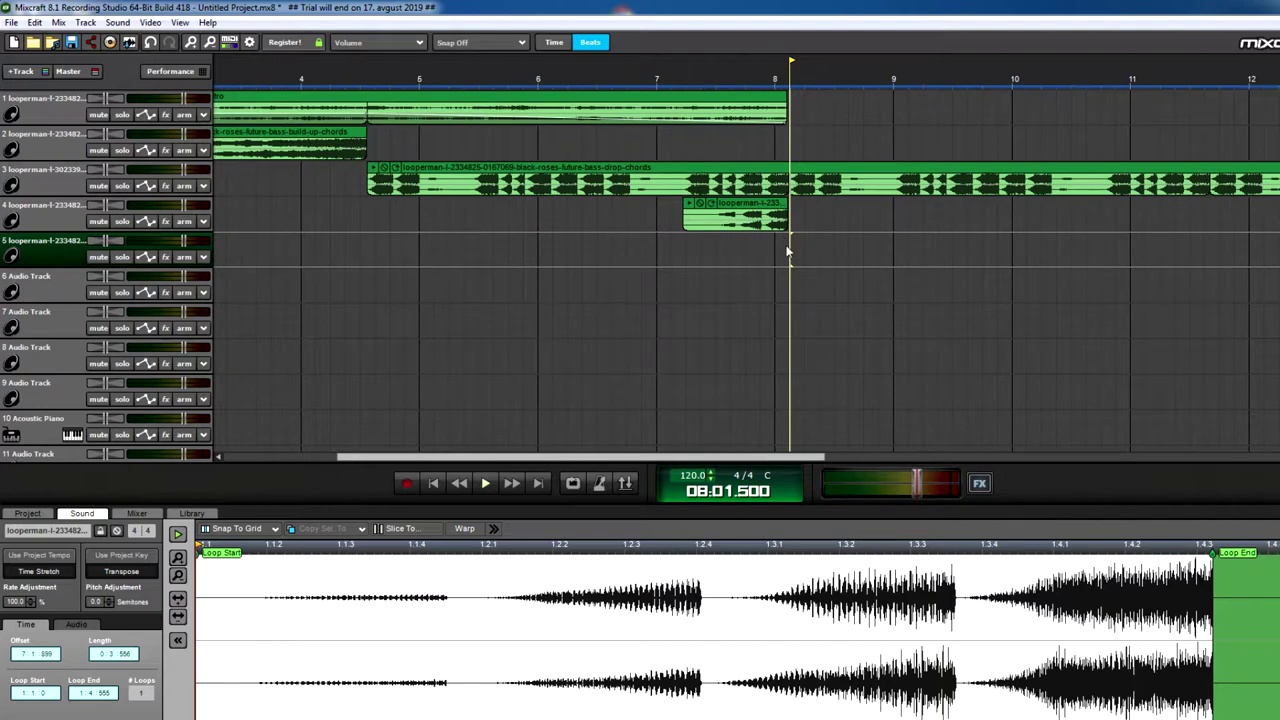
Audition downloaded loops and add the billie-eilish-drum-type sound to track 5 at the end of the short track 4 clip
click(786, 255)
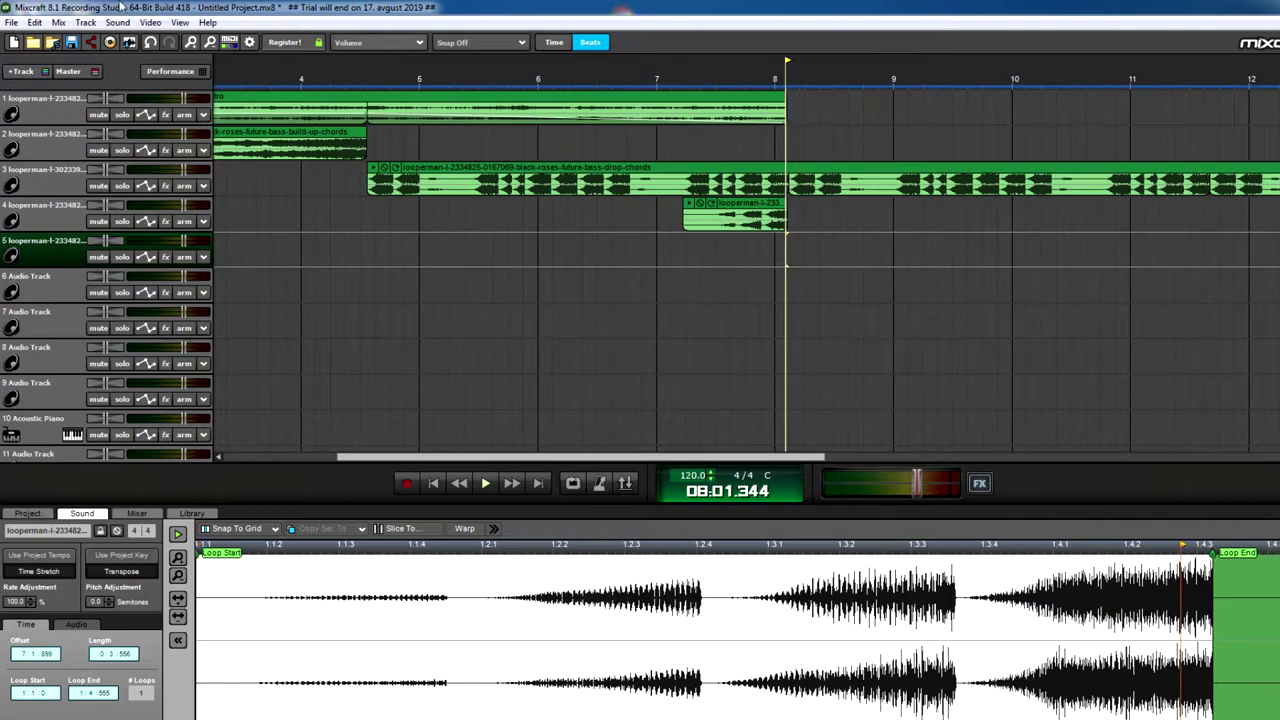
click(118, 22)
click(150, 39)
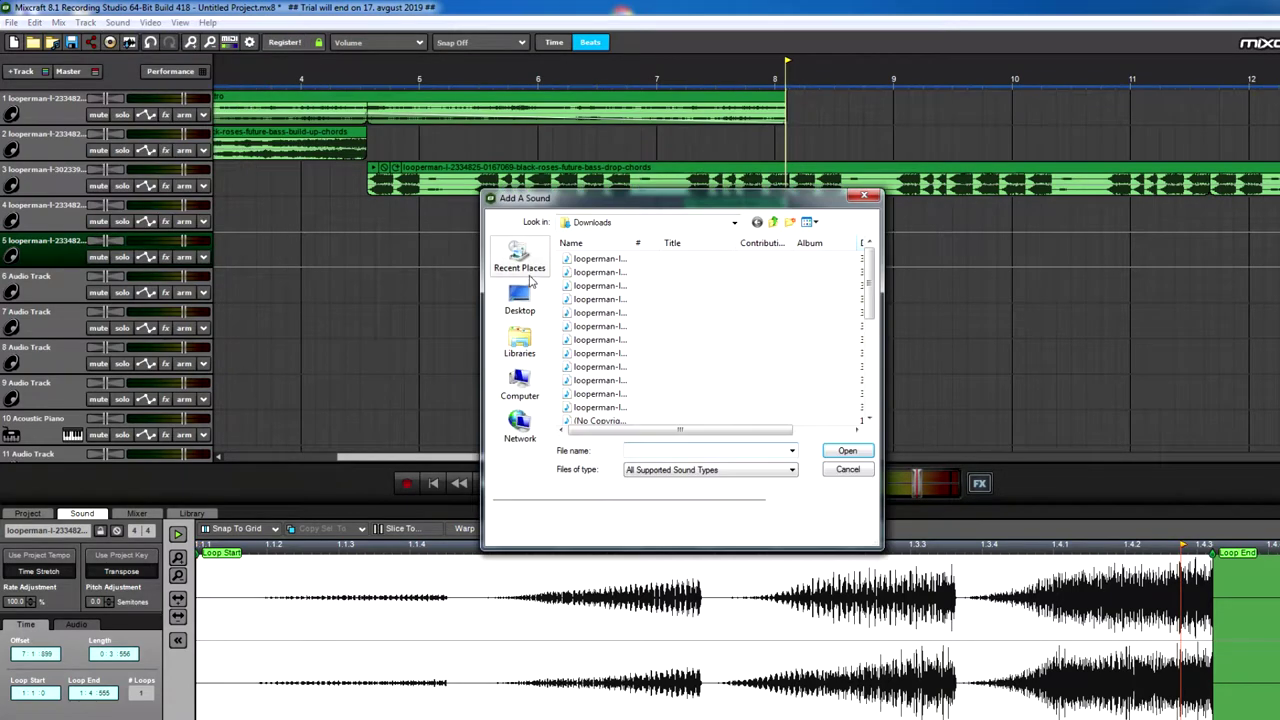
click(603, 329)
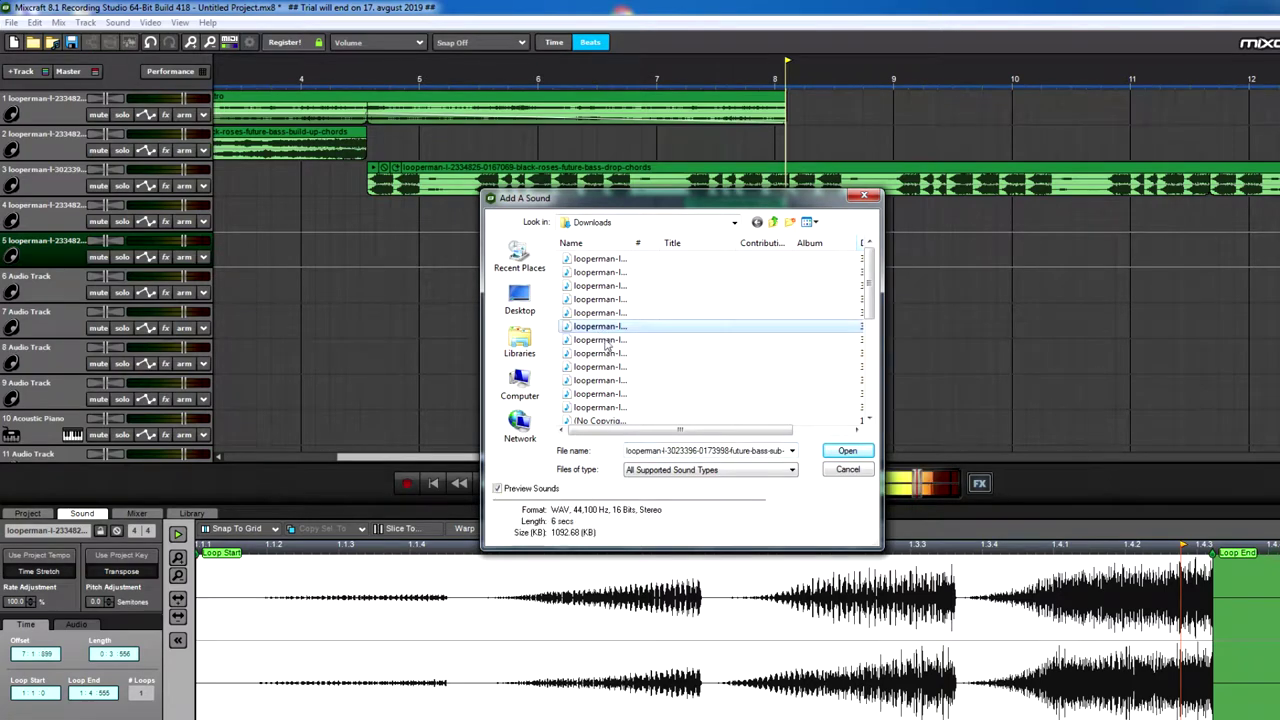
click(606, 366)
click(604, 354)
click(612, 367)
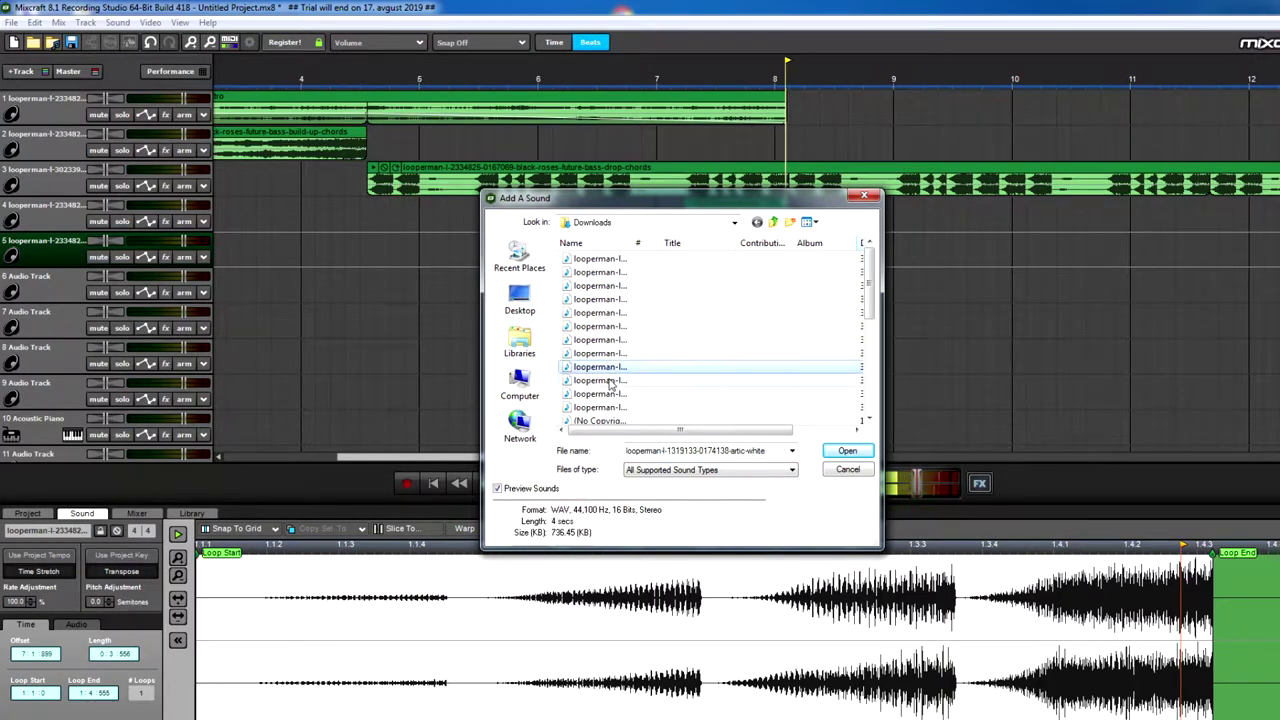
click(612, 380)
click(846, 452)
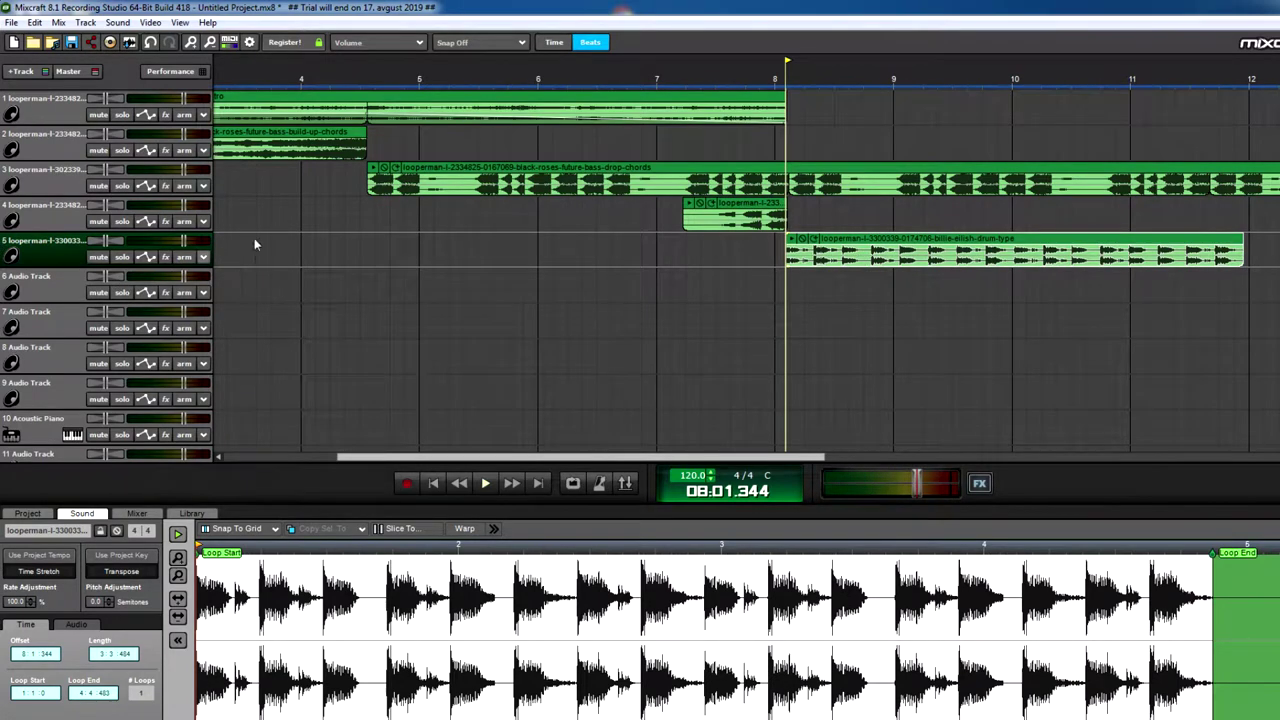
Move the drum track above the short riser's track and shift the drum clip to the start of the project
drag(47, 260, 61, 227)
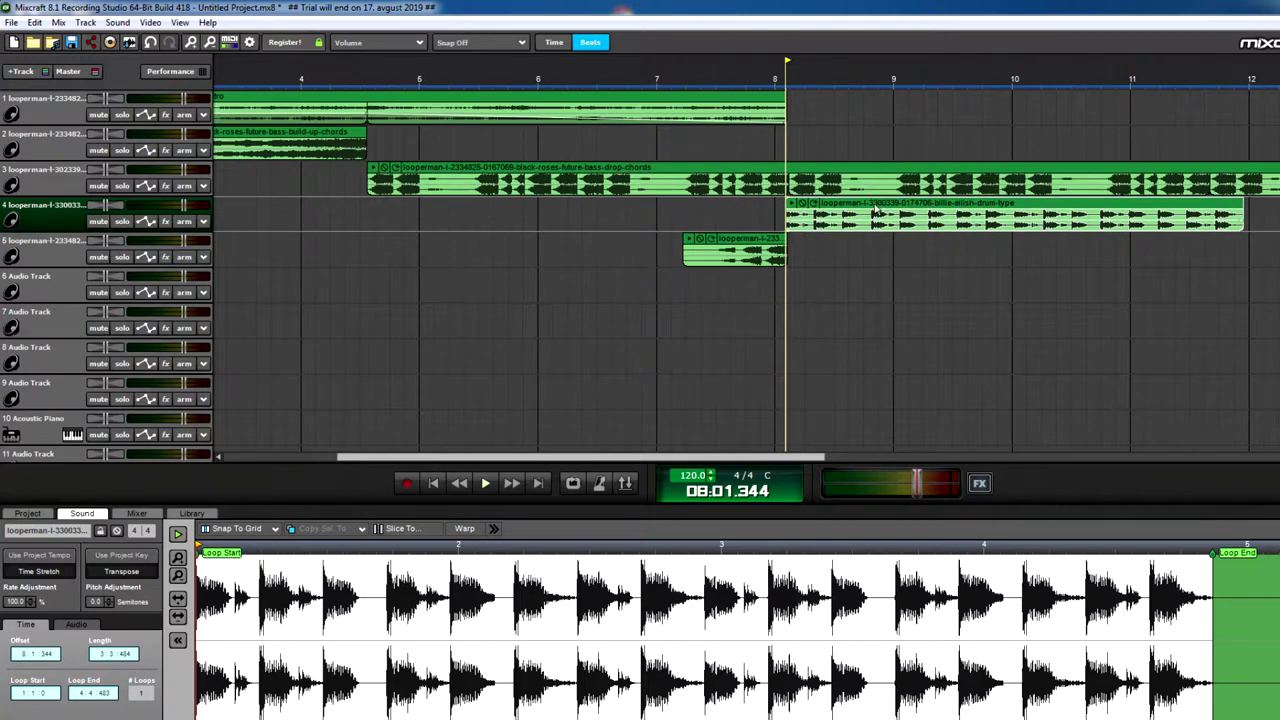
drag(880, 206, 31, 211)
scroll(526, 175, down, 2)
scroll(527, 175, down, 3)
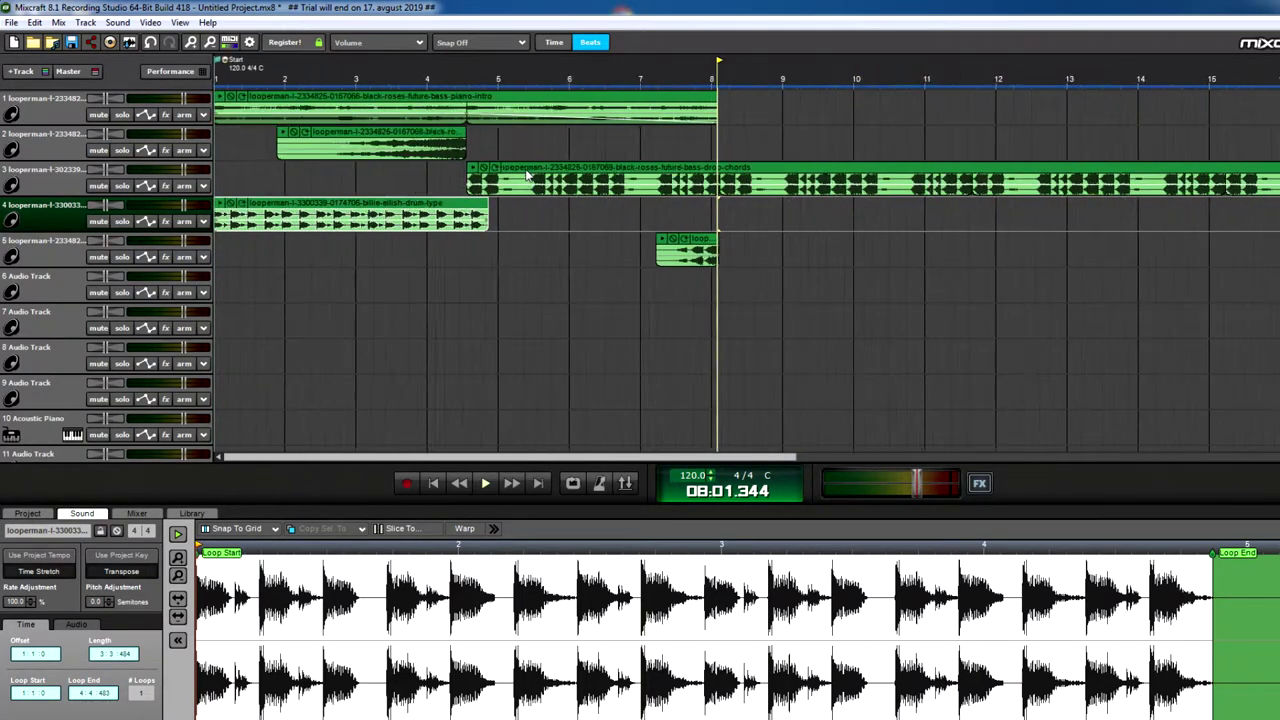
Nudge the drum clip to an offset of 1 1 50 and compare its end with the end of the intro's first repetition
click(433, 483)
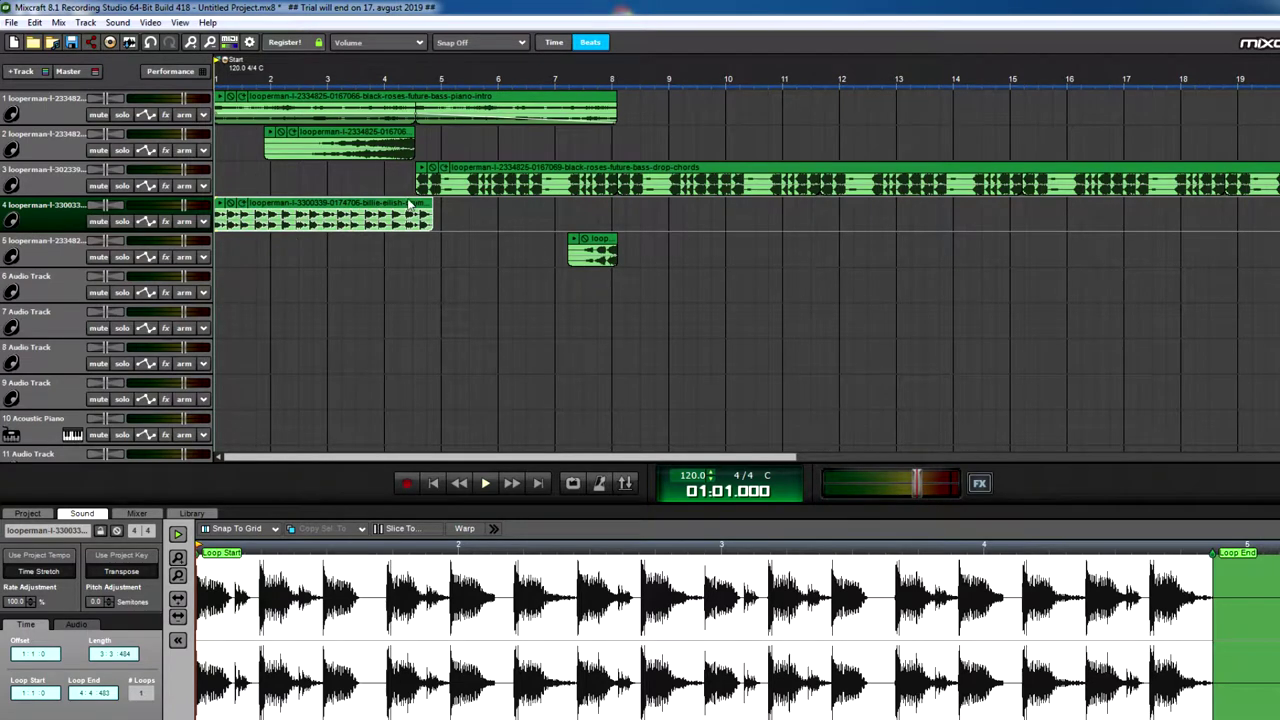
drag(409, 203, 377, 201)
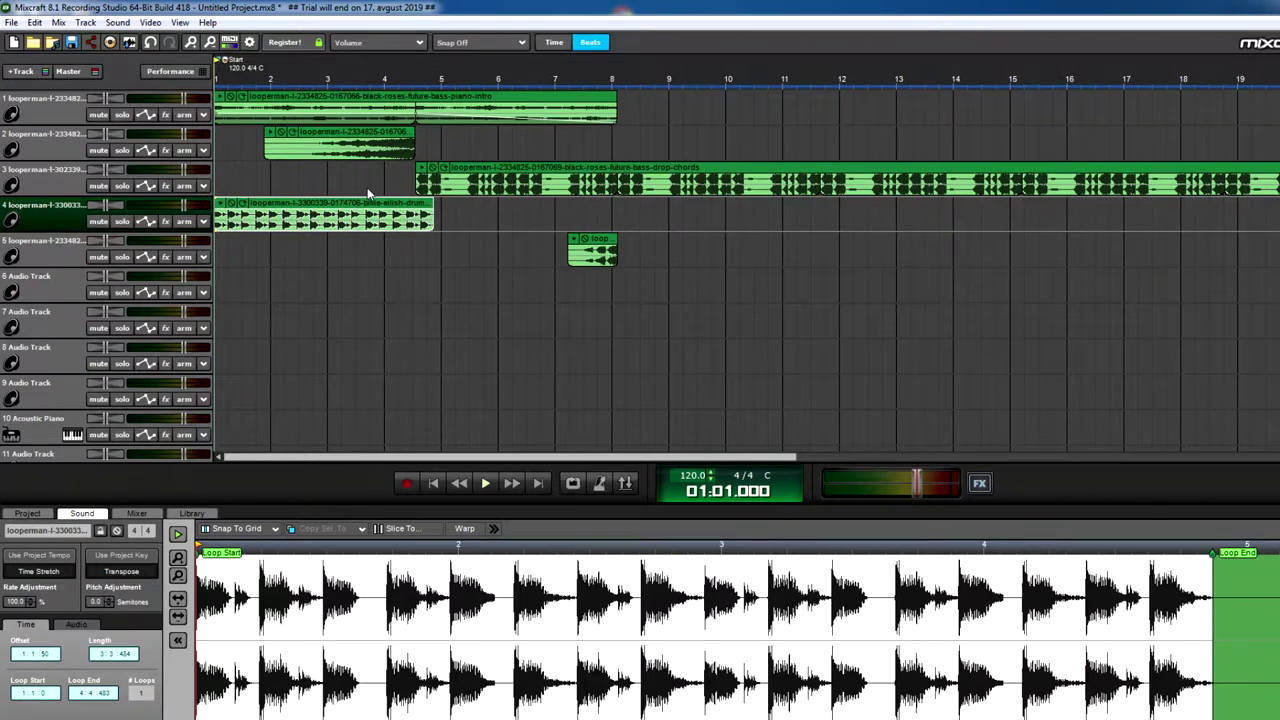
click(377, 201)
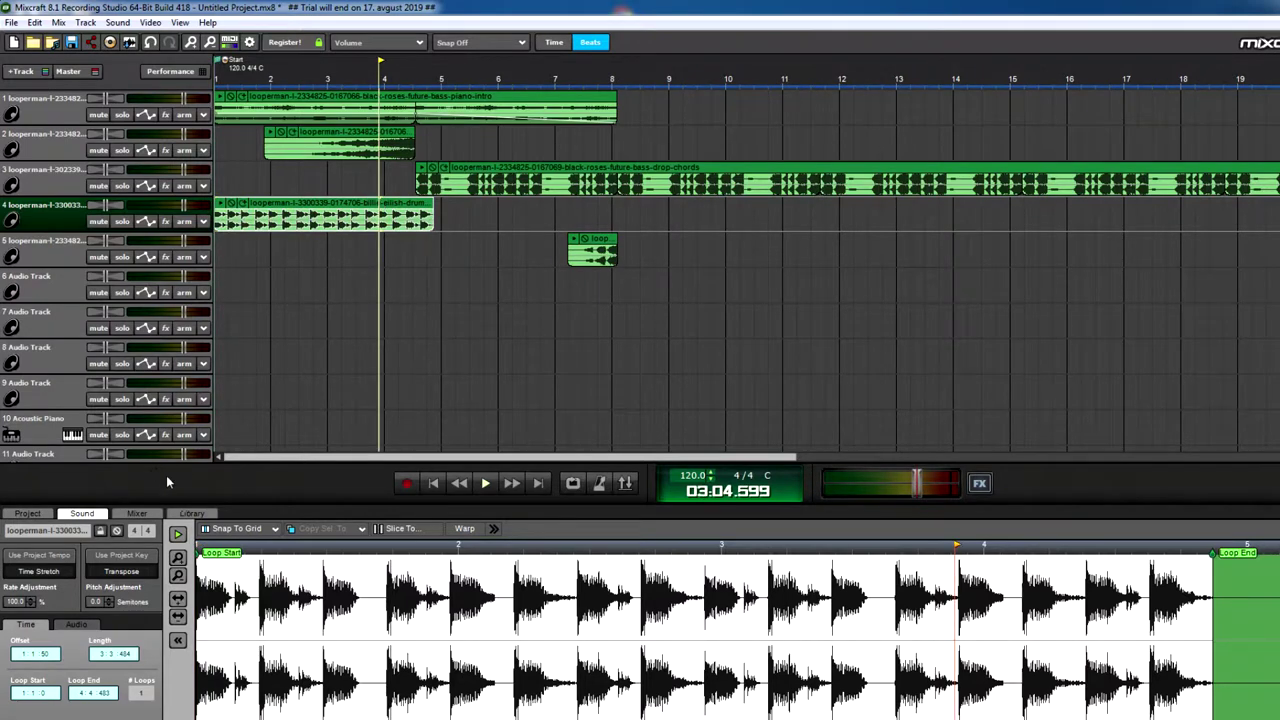
click(306, 204)
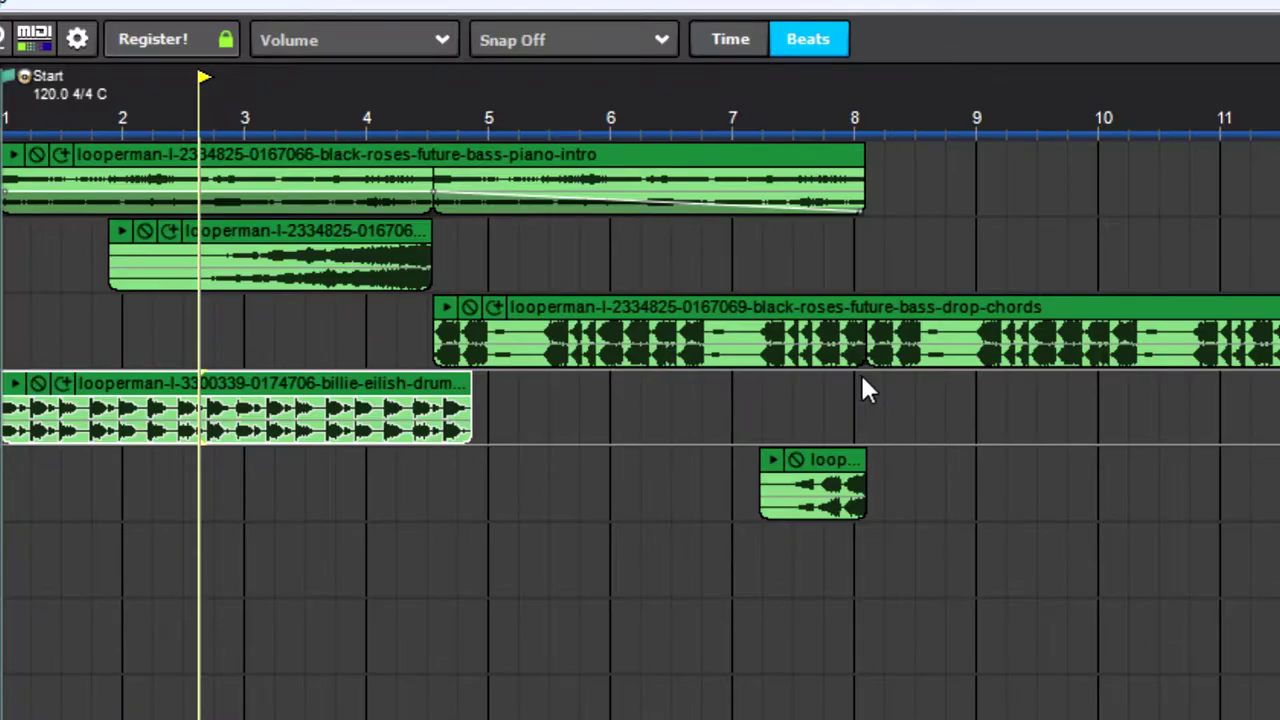
click(614, 198)
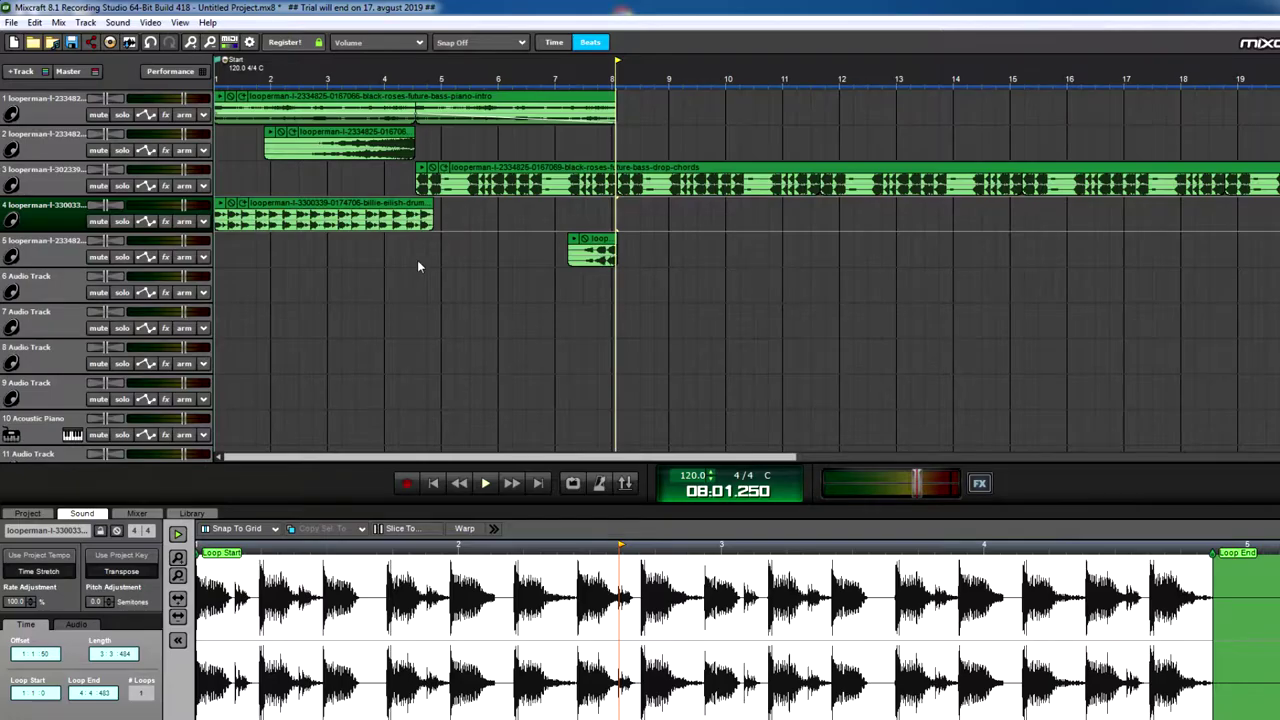
click(437, 521)
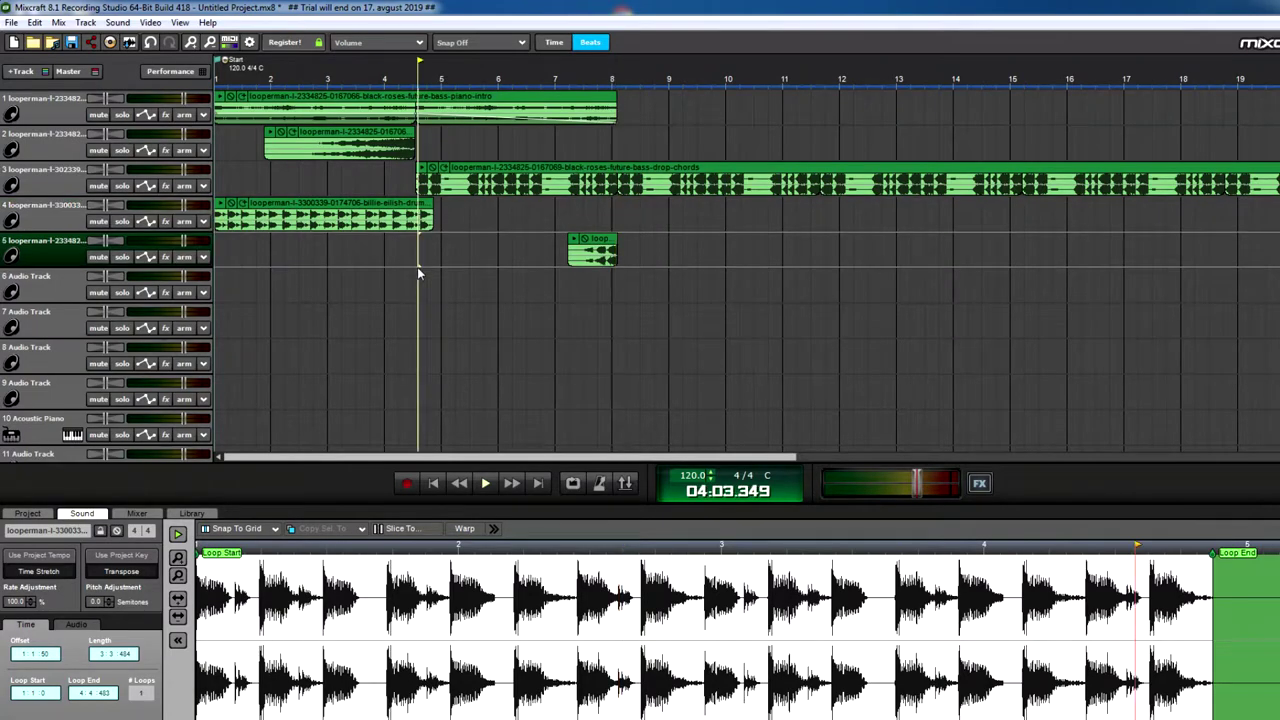
click(417, 270)
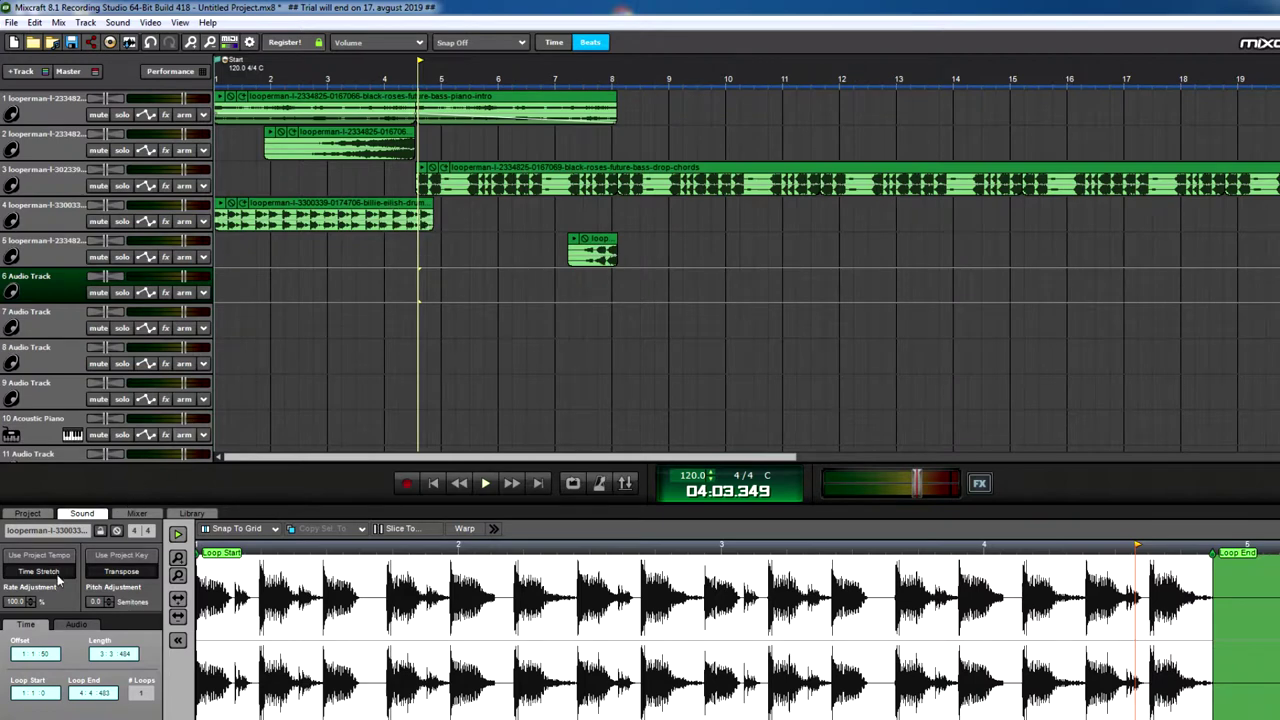
Try a rate adjustment of 183 % on the track 4 drum clip and play the project from the start
click(383, 212)
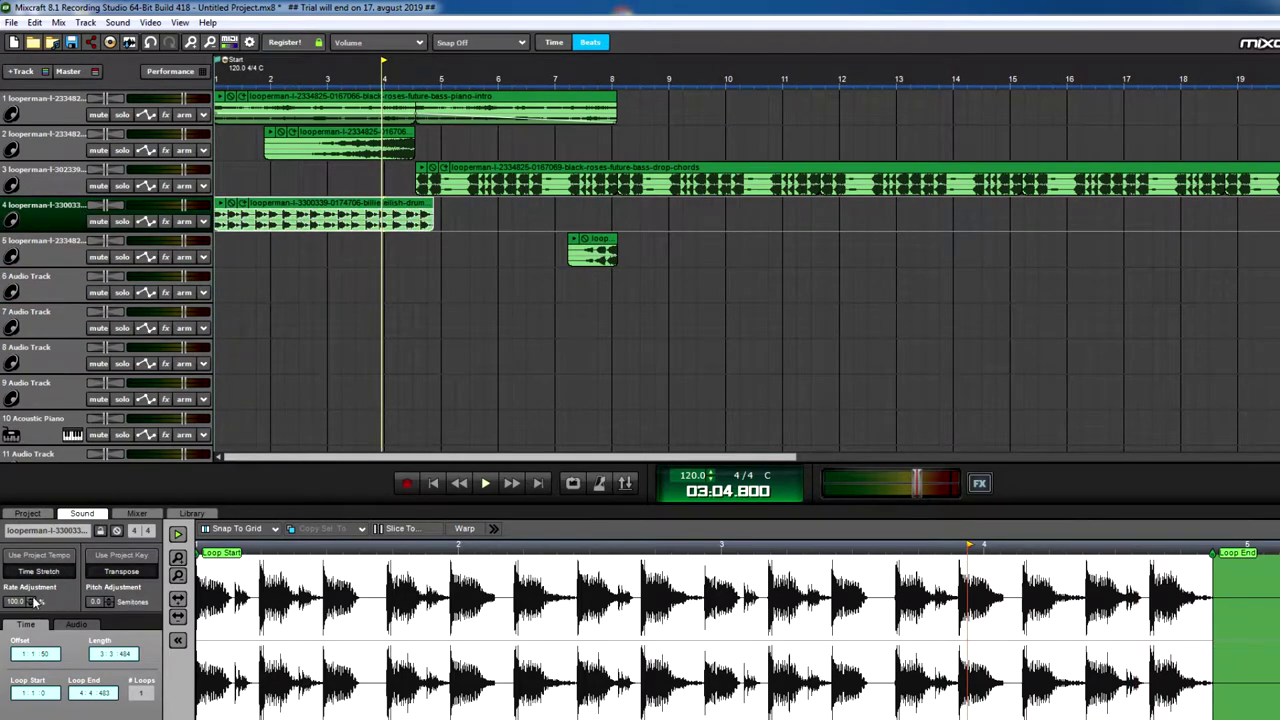
scroll(33, 601, up, 20)
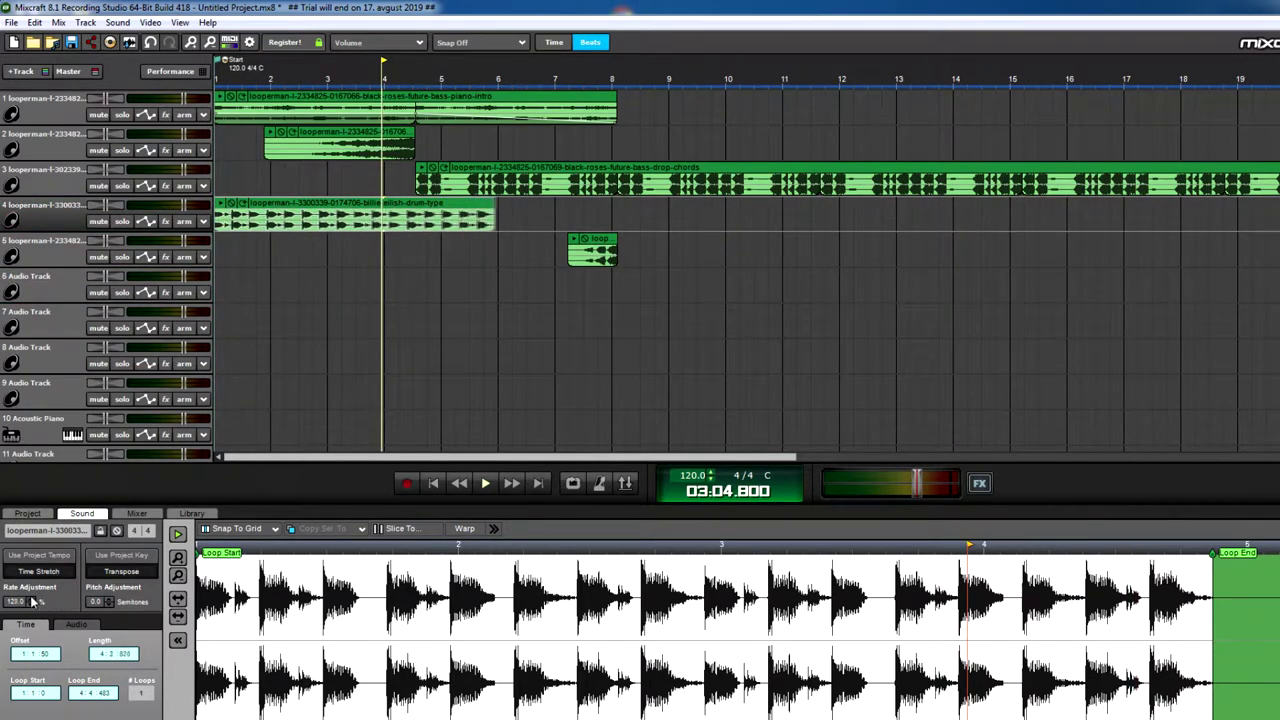
scroll(33, 601, up, 20)
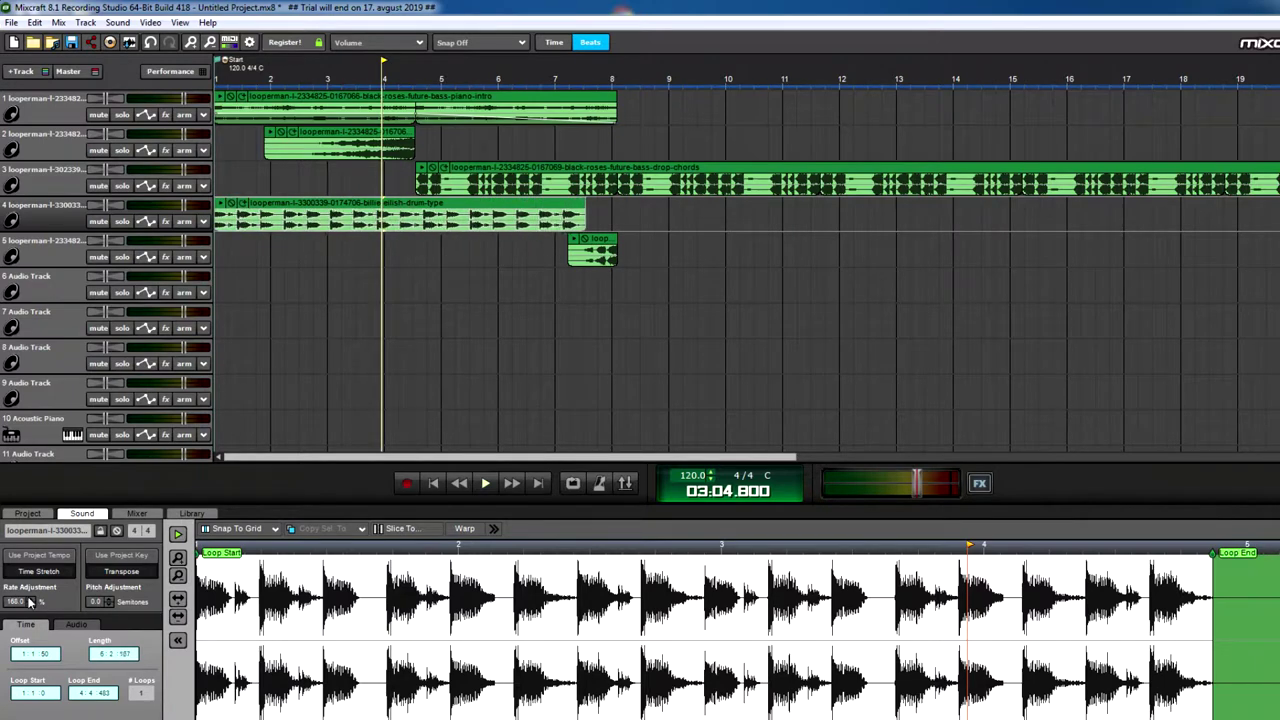
scroll(30, 601, up, 10)
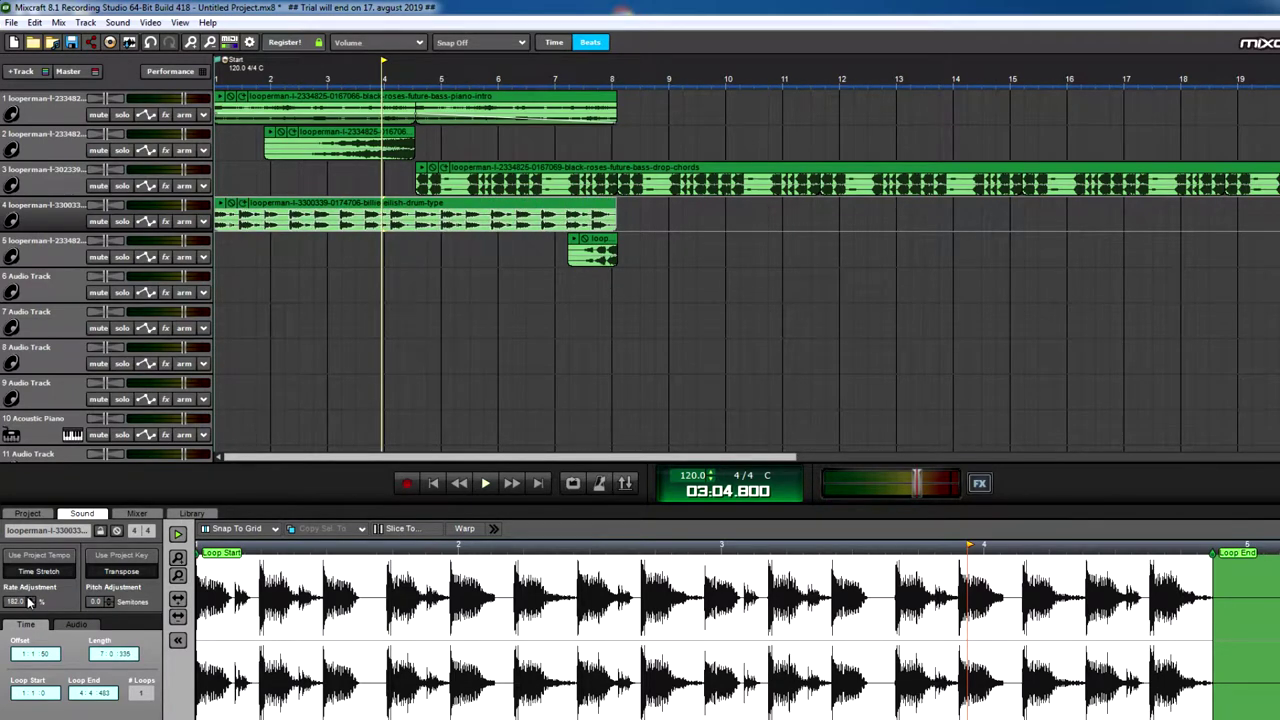
click(432, 483)
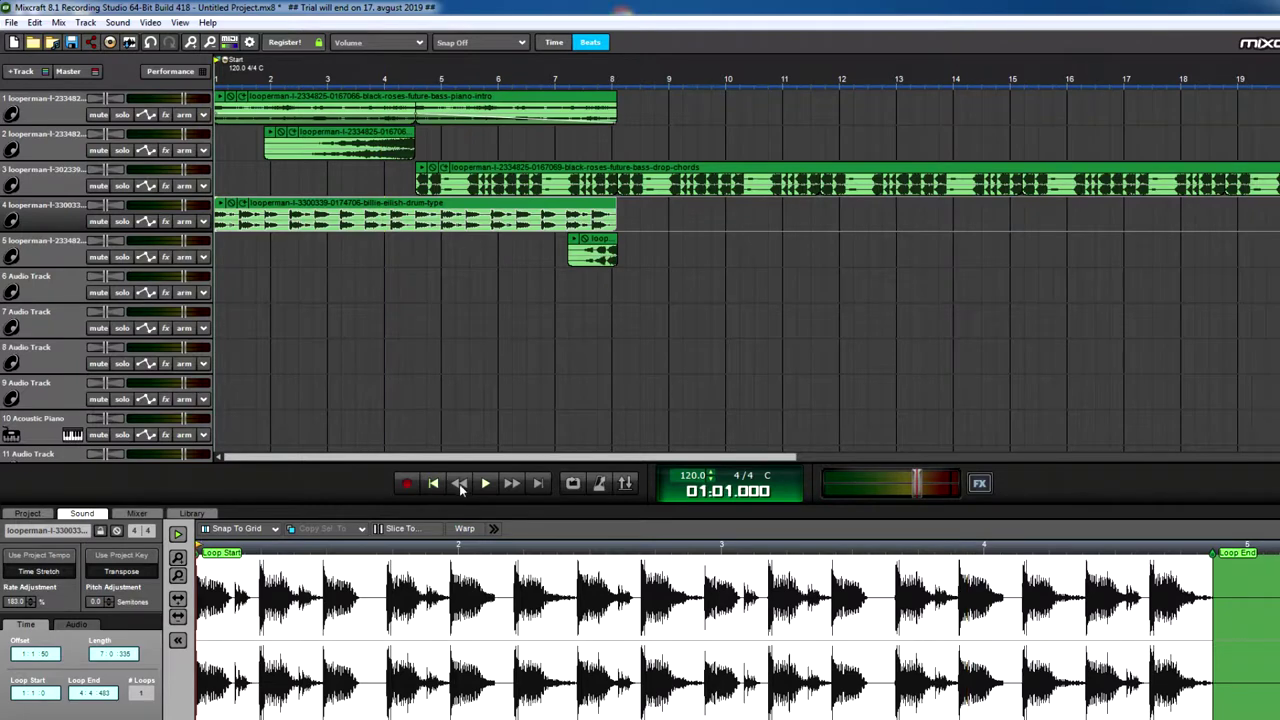
click(483, 484)
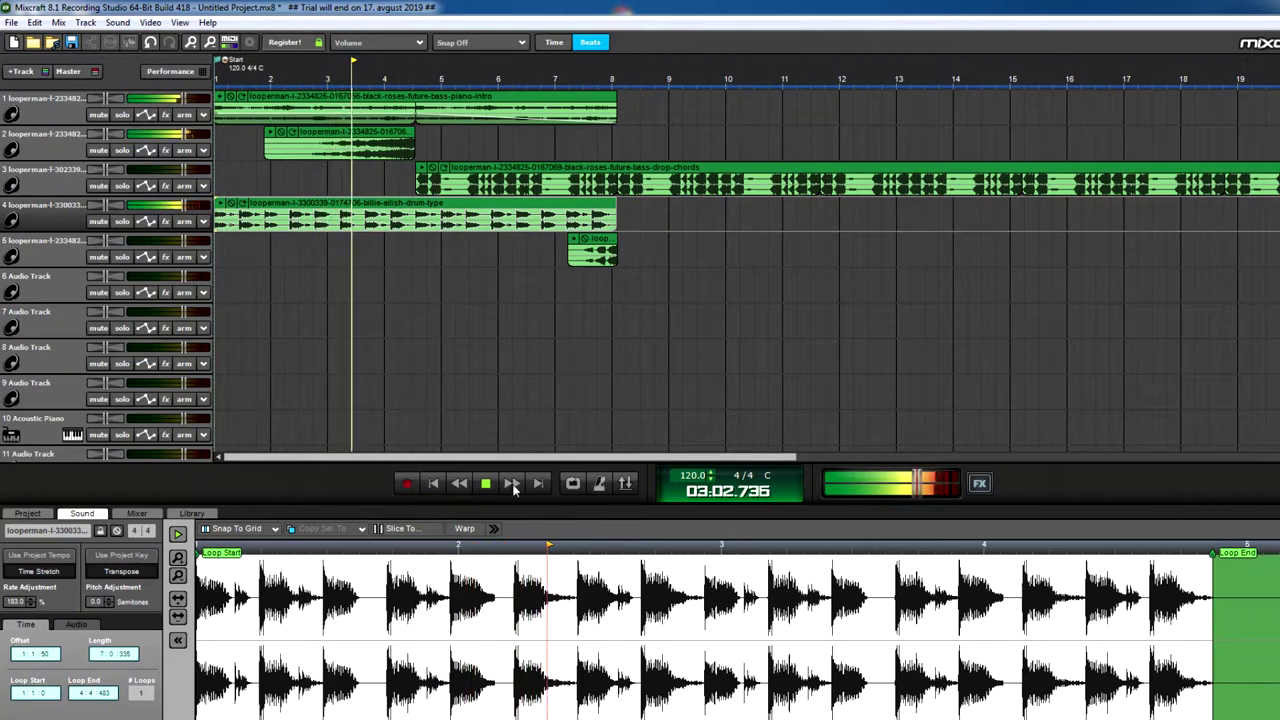
click(487, 484)
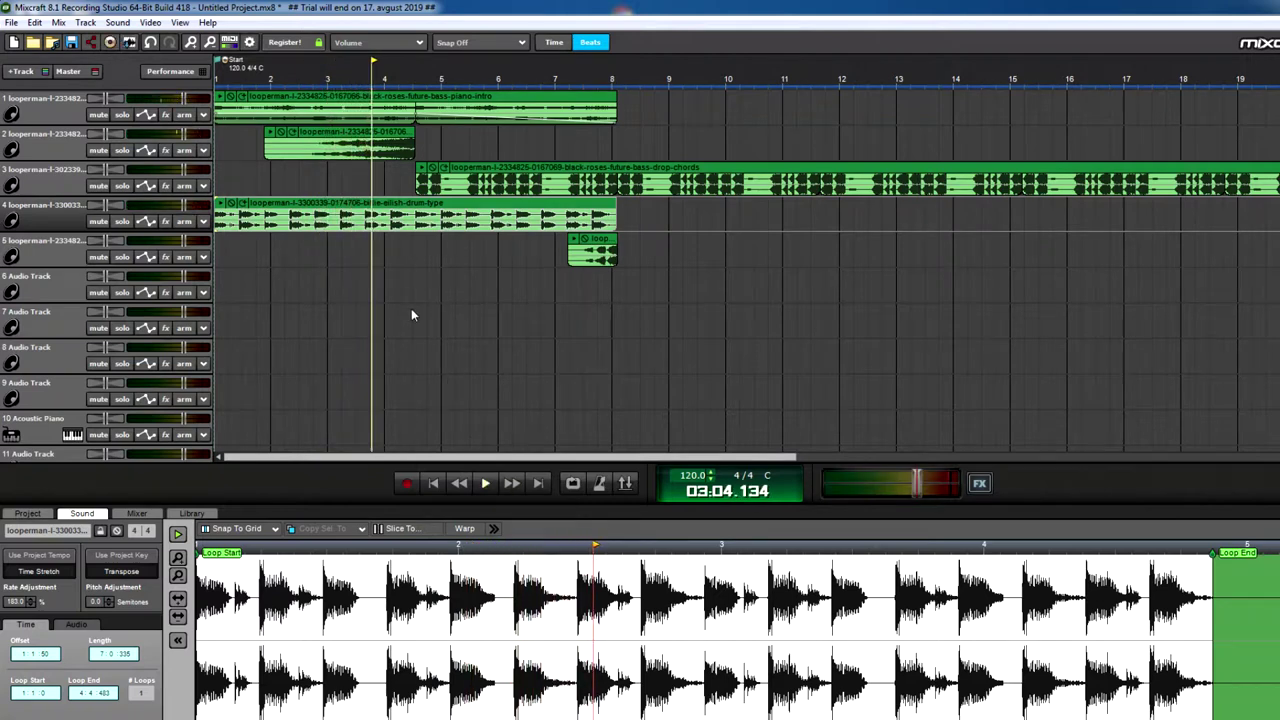
Lower the drum clip's rate adjustment to 103 %
click(391, 211)
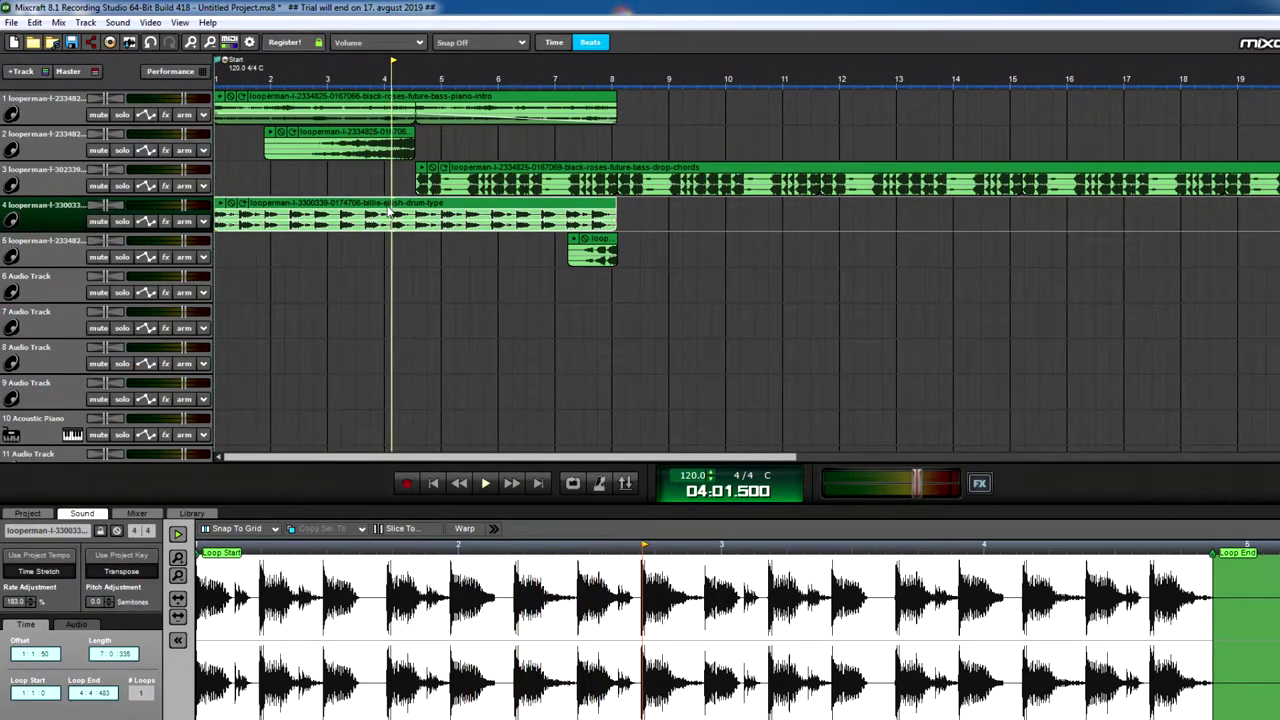
click(16, 601)
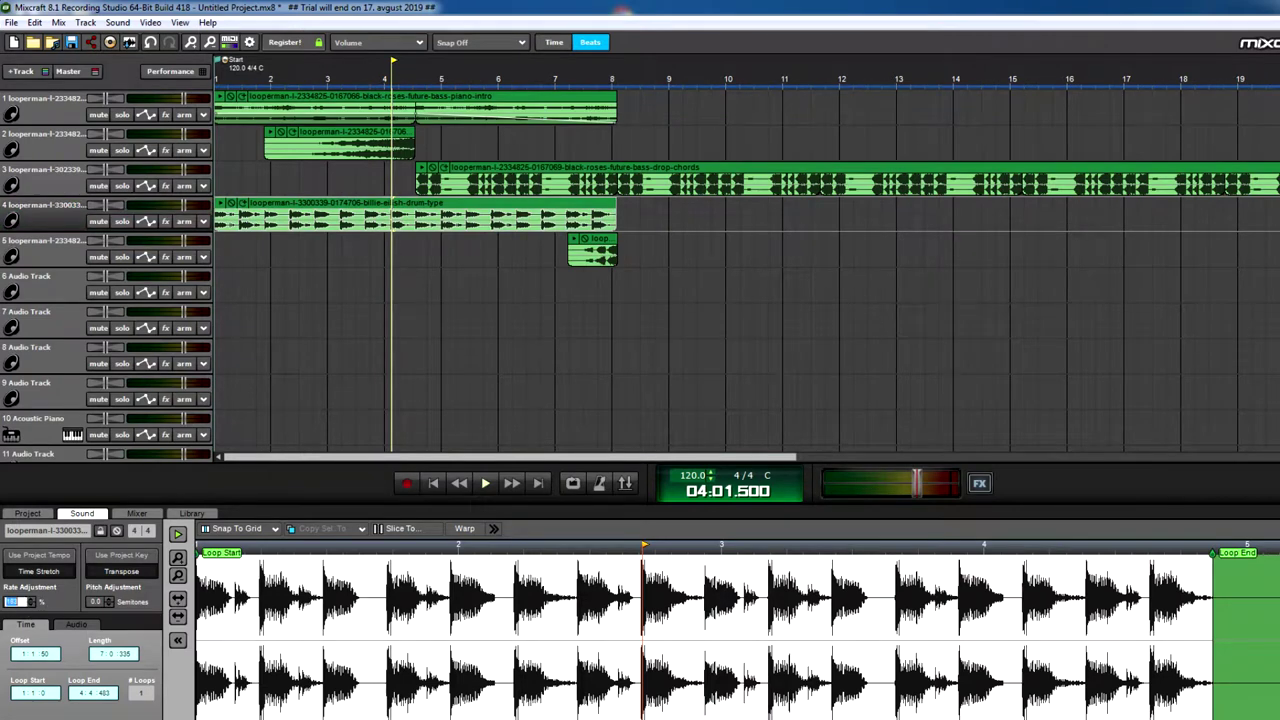
scroll(33, 604, down, 5)
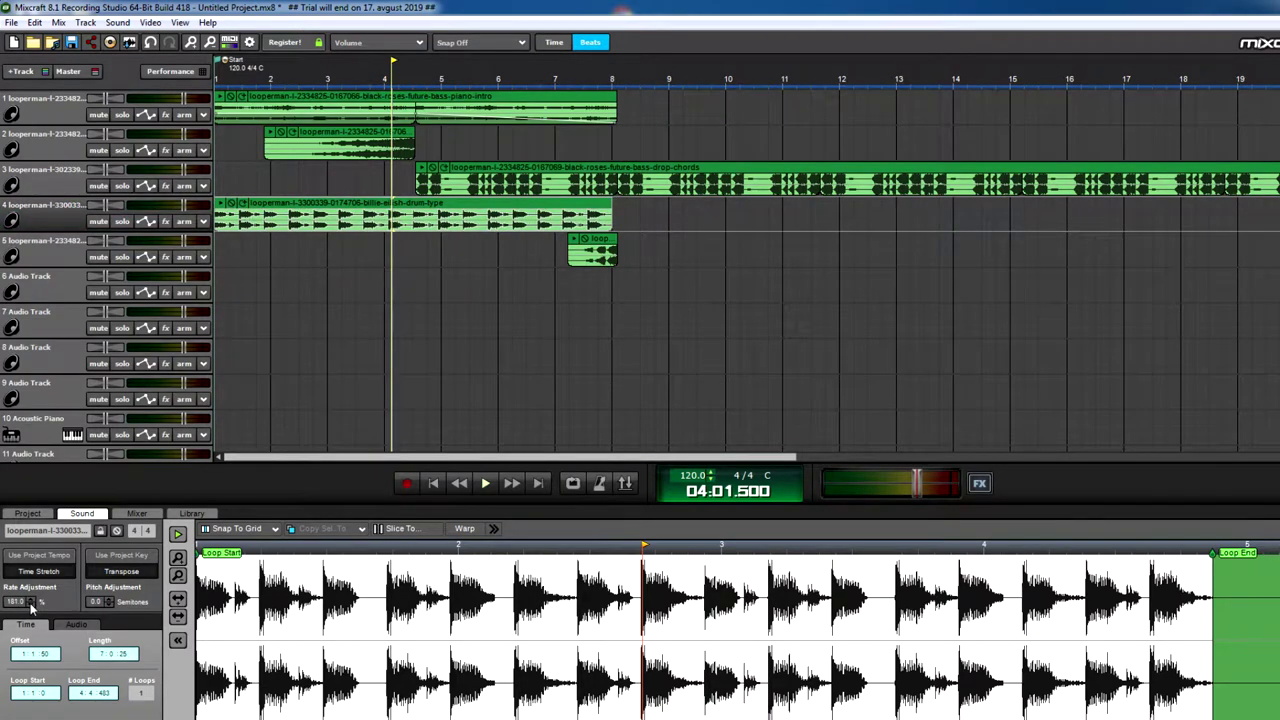
scroll(33, 604, down, 10)
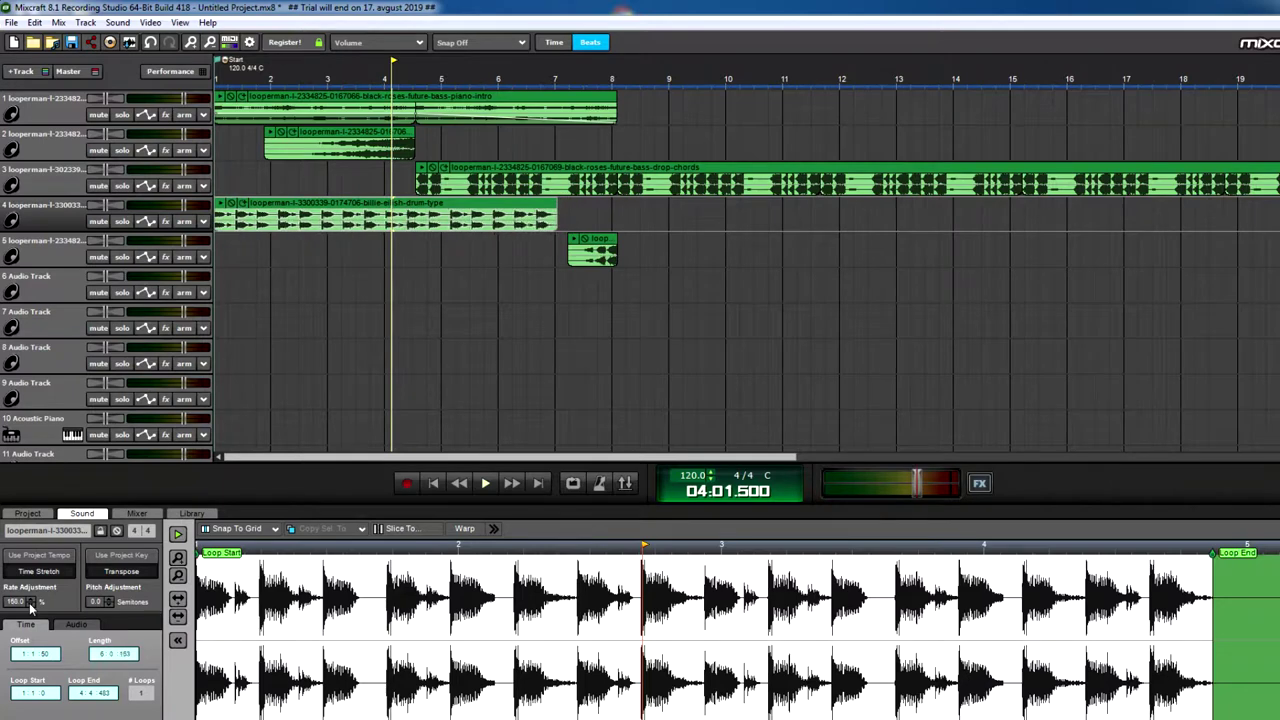
scroll(31, 604, down, 6)
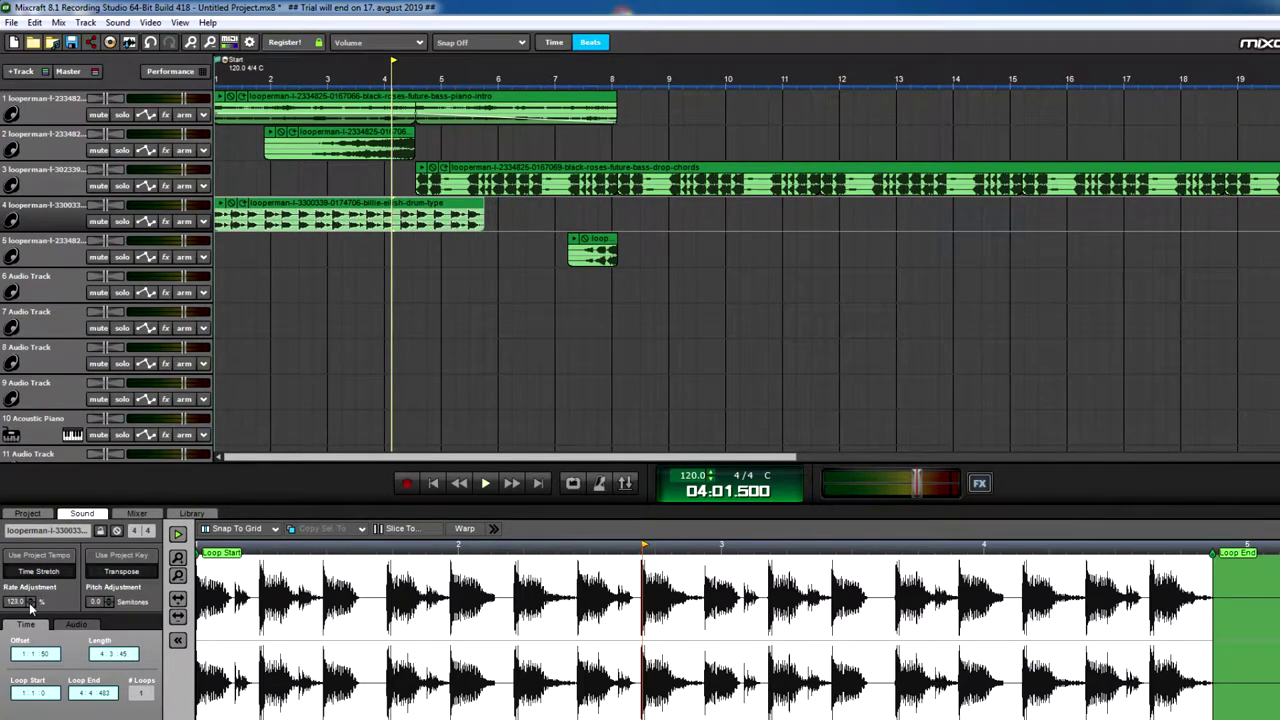
scroll(31, 604, down, 4)
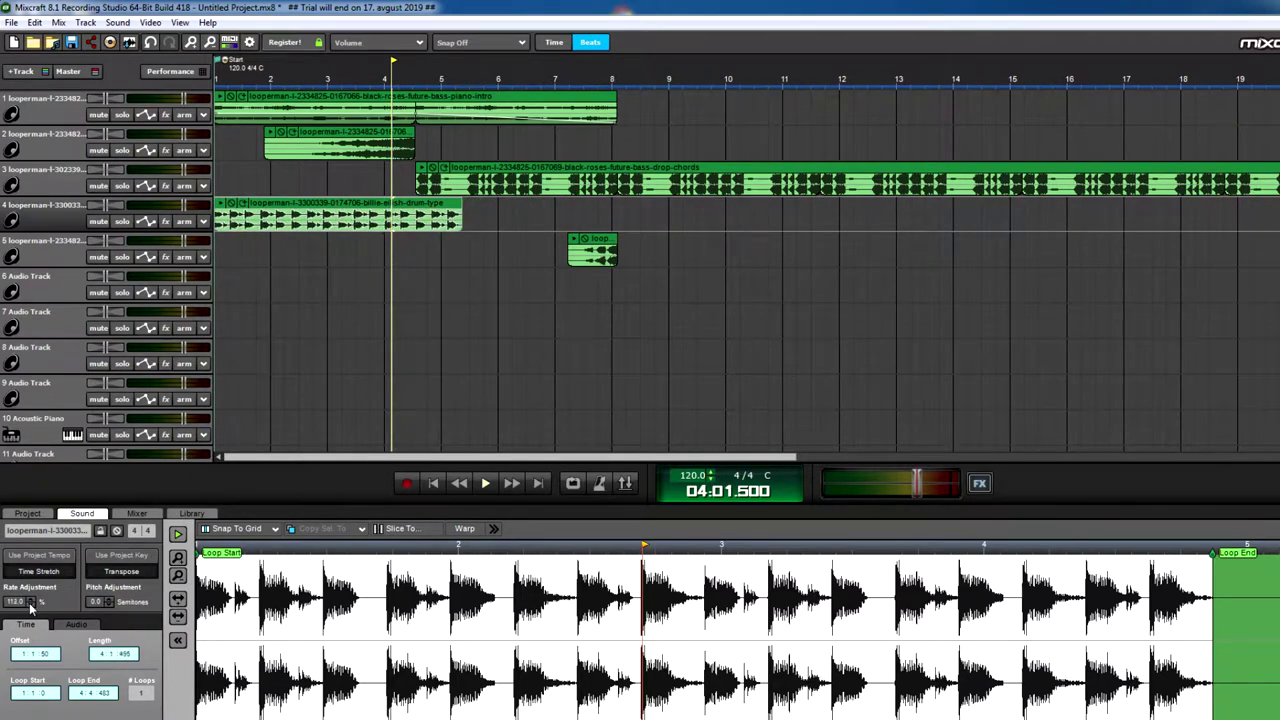
scroll(31, 604, down, 3)
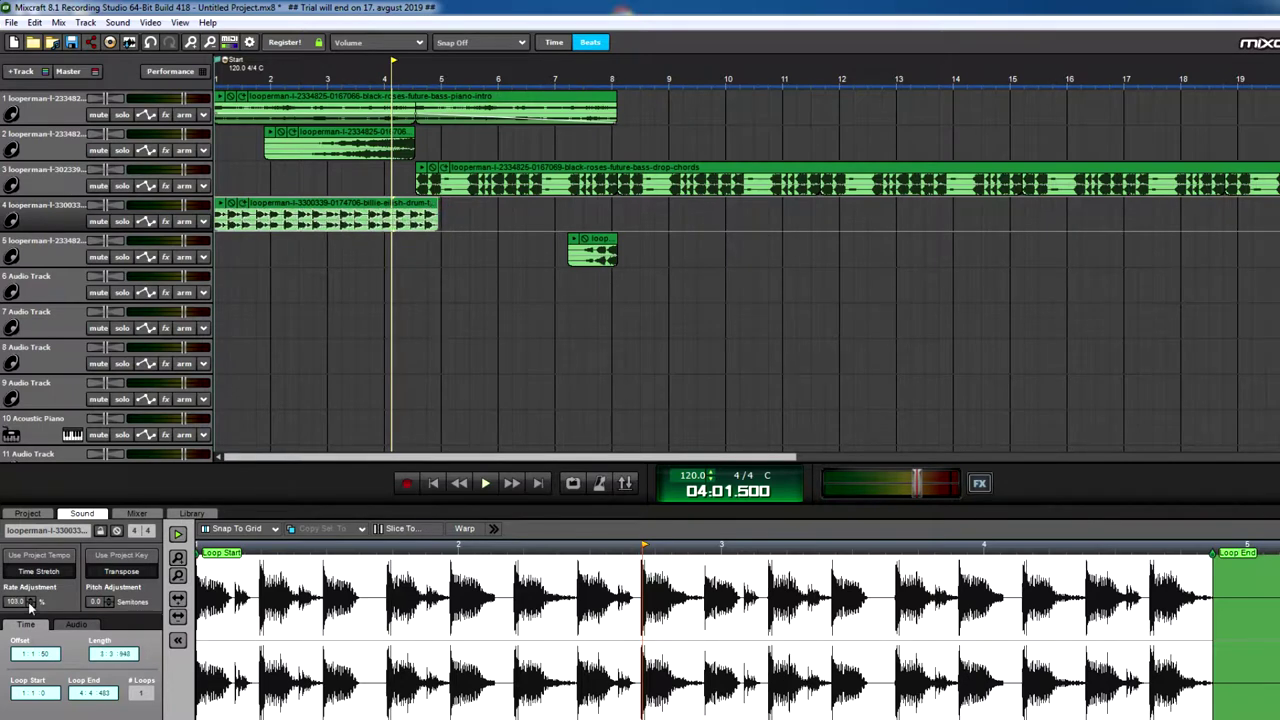
Extend the drum clip to four loops and set its rate adjustment to 92 % so the first repetition matches the piano intro's
click(246, 205)
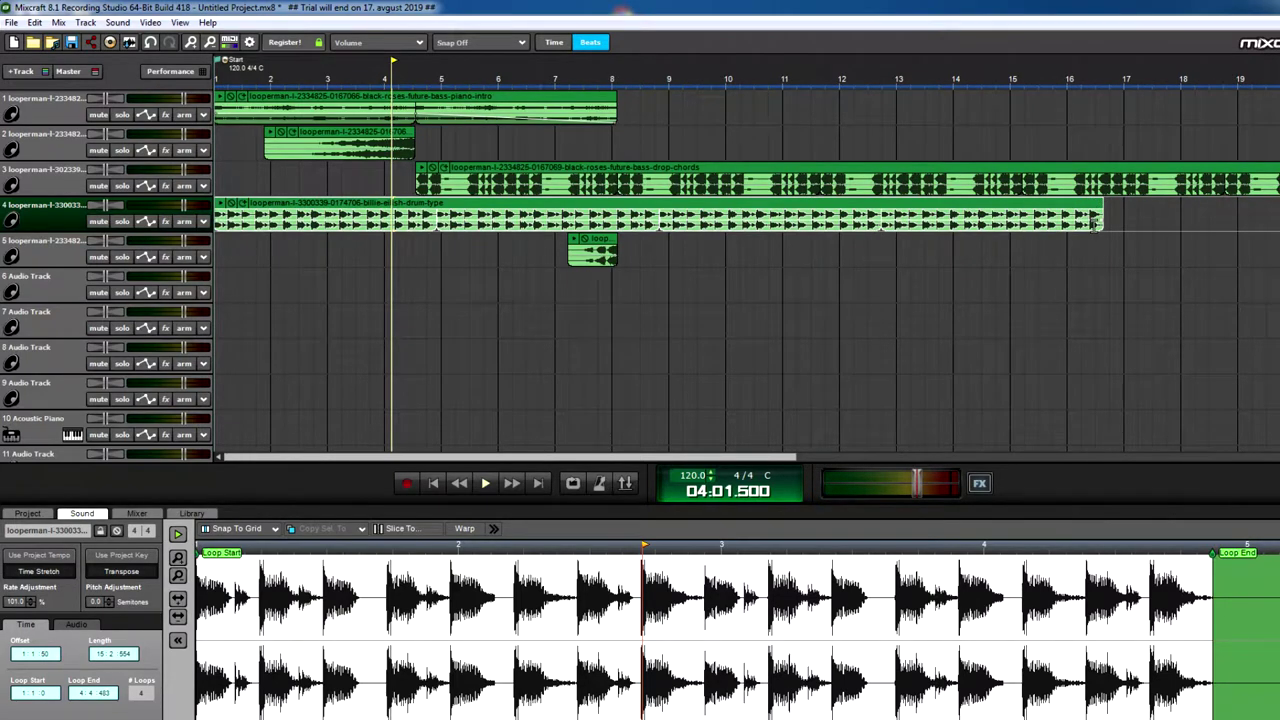
click(31, 604)
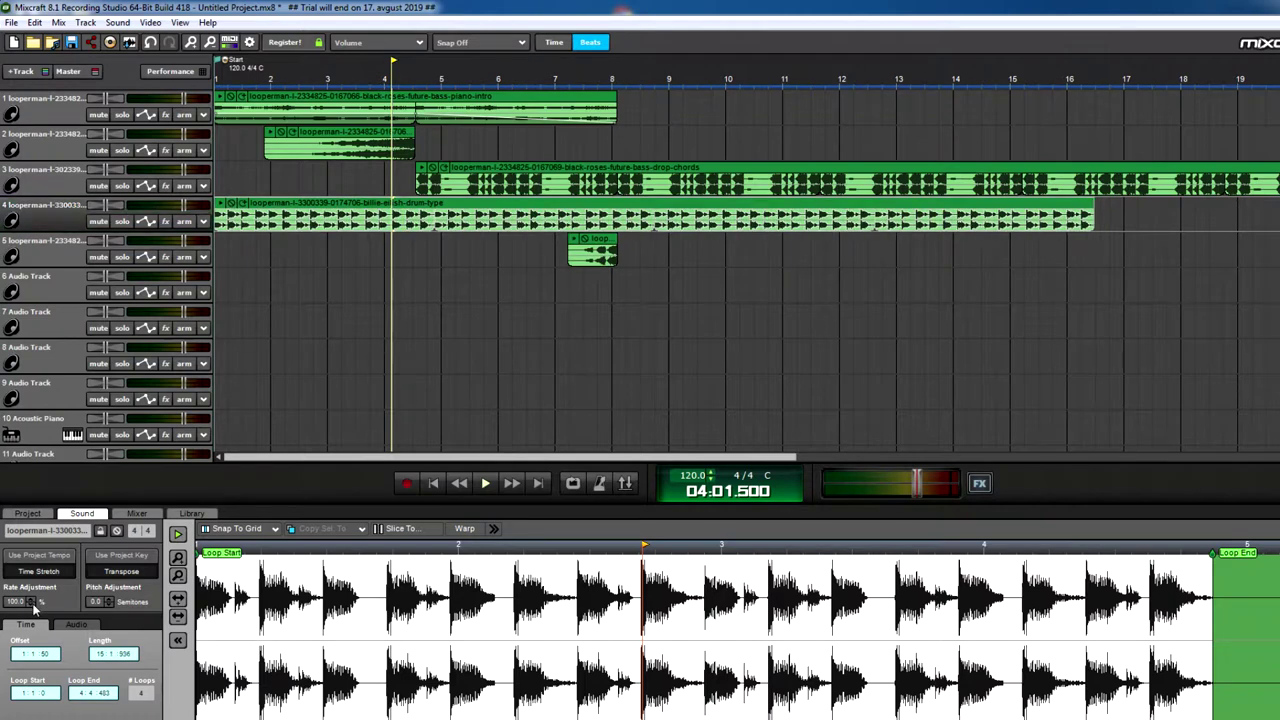
click(31, 604)
click(31, 604)
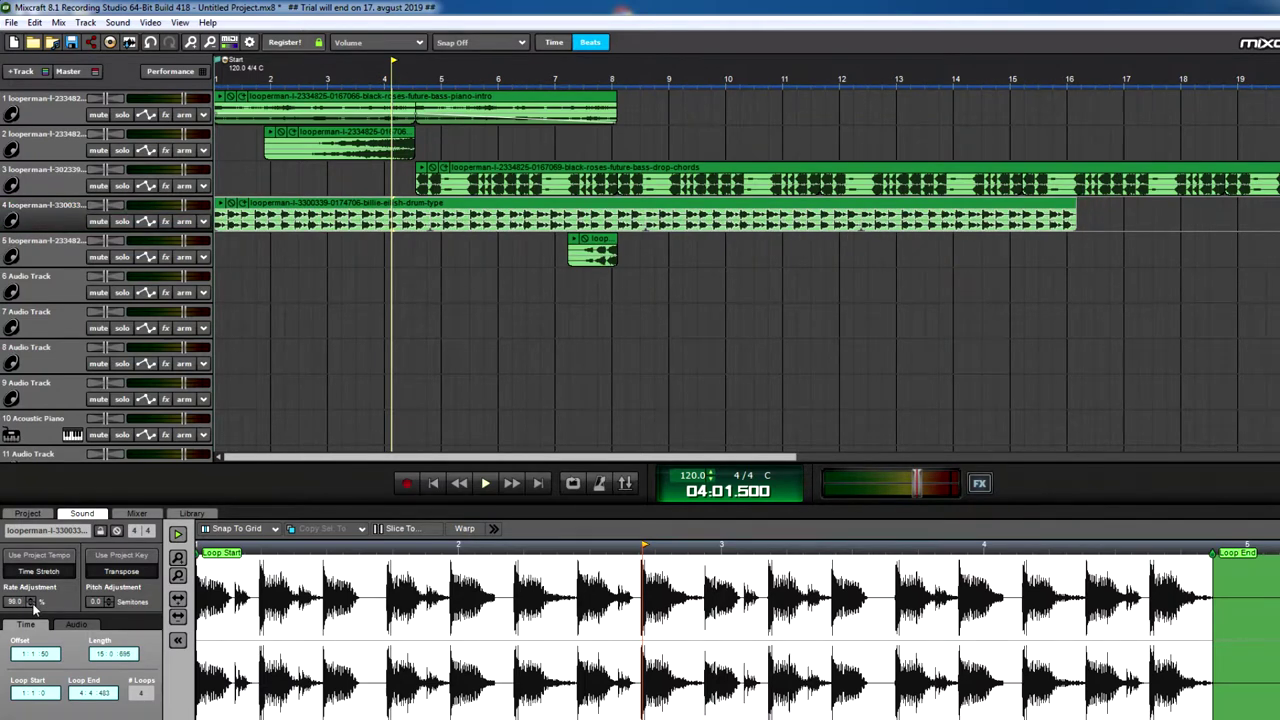
click(31, 604)
click(31, 604)
click(31, 604)
click(31, 604)
click(31, 604)
click(31, 604)
click(31, 604)
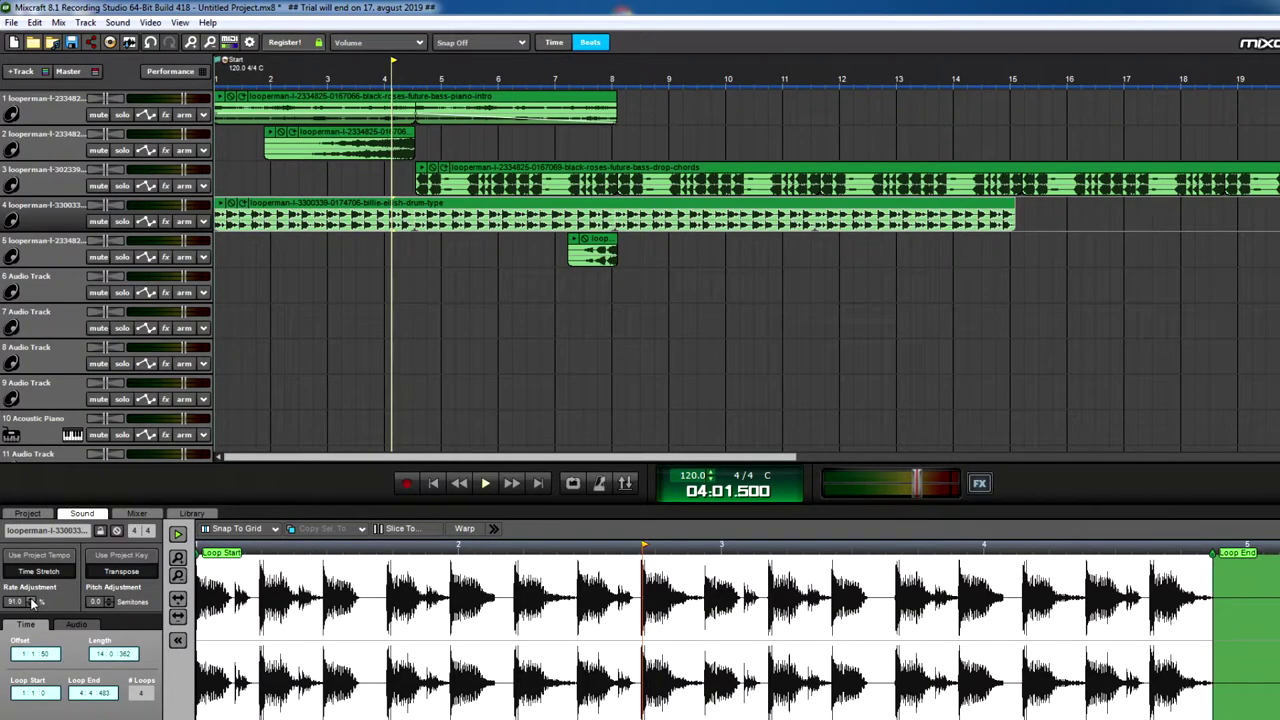
click(33, 601)
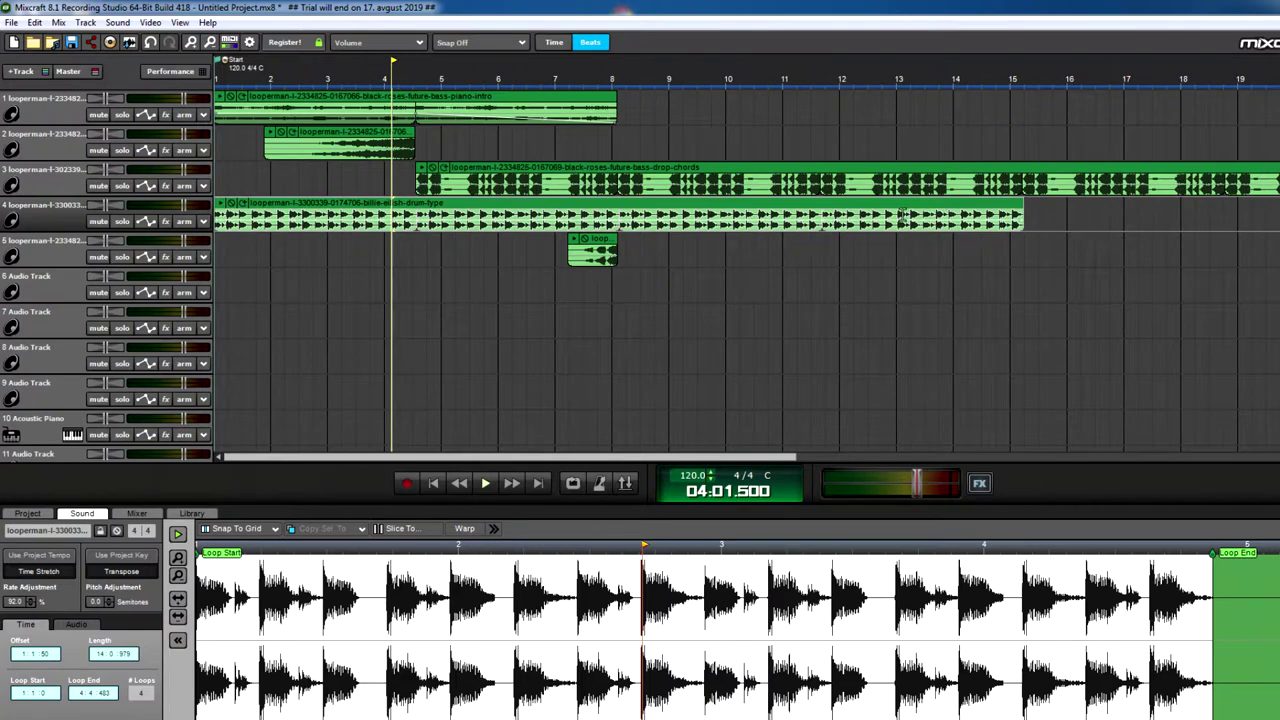
Play the project from the start to check how the stretched drum loop fits the piano intro
scroll(751, 231, down, 2)
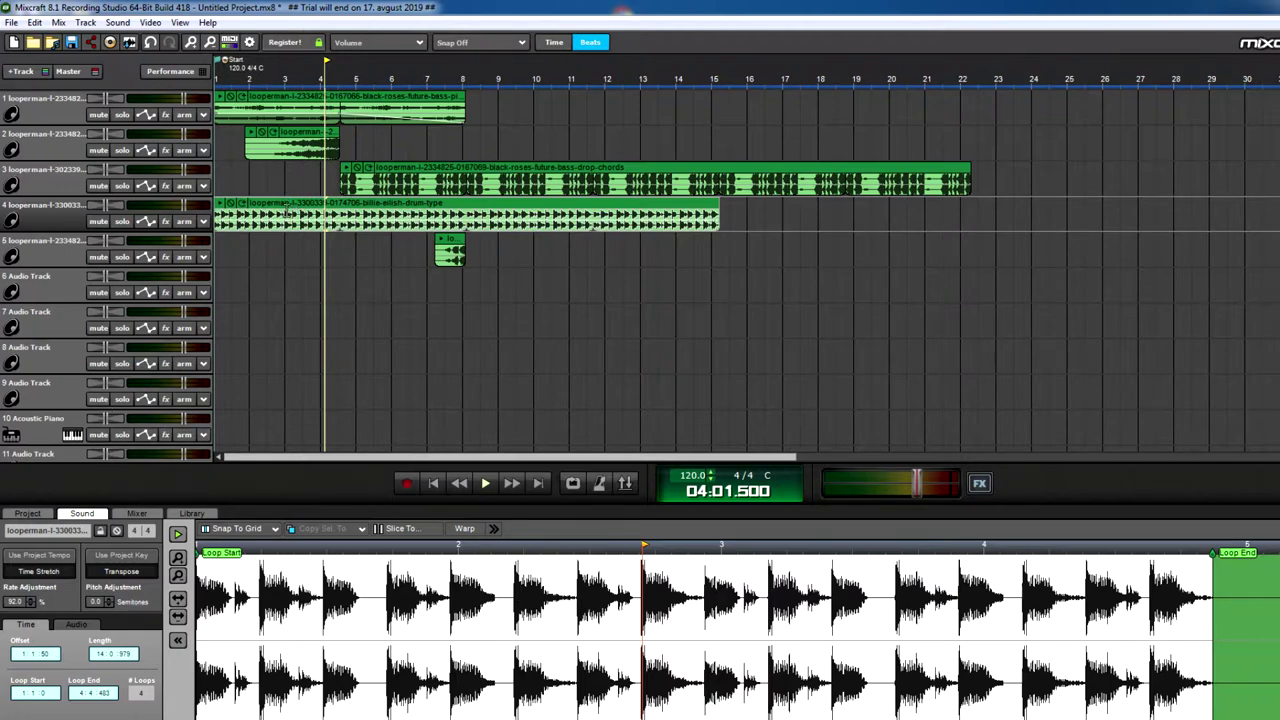
scroll(322, 214, up, 2)
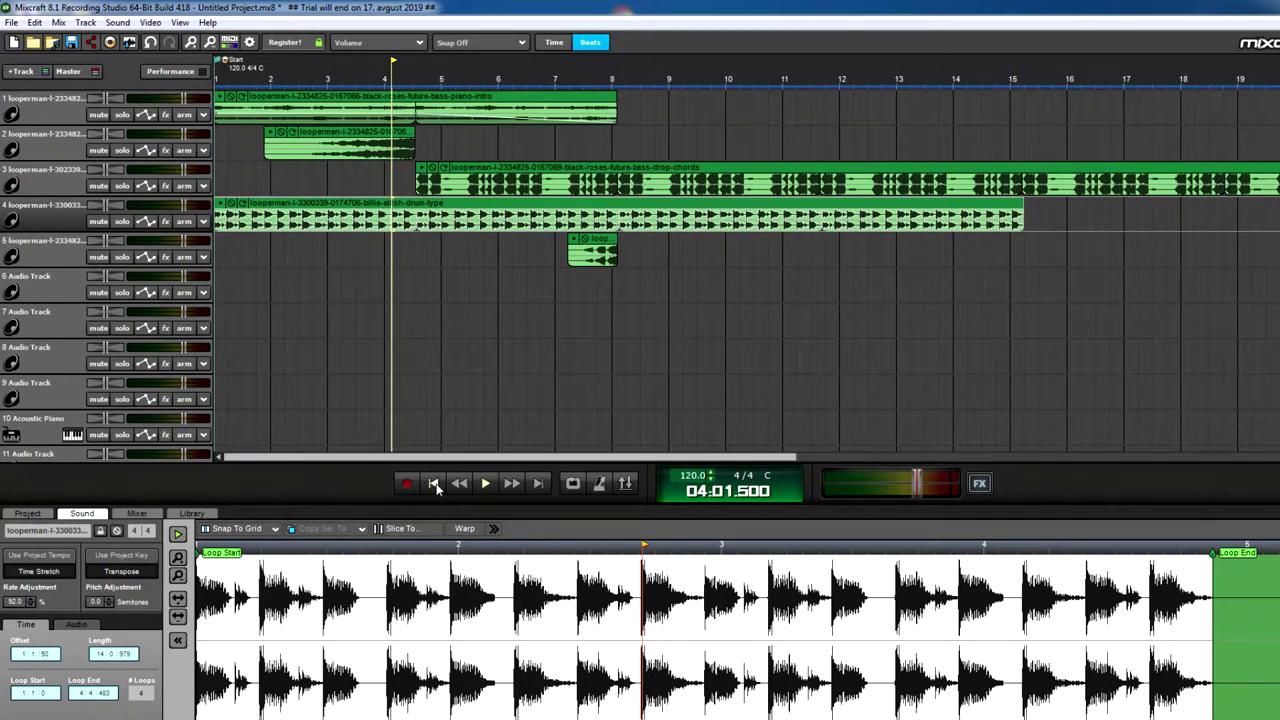
click(434, 484)
click(488, 484)
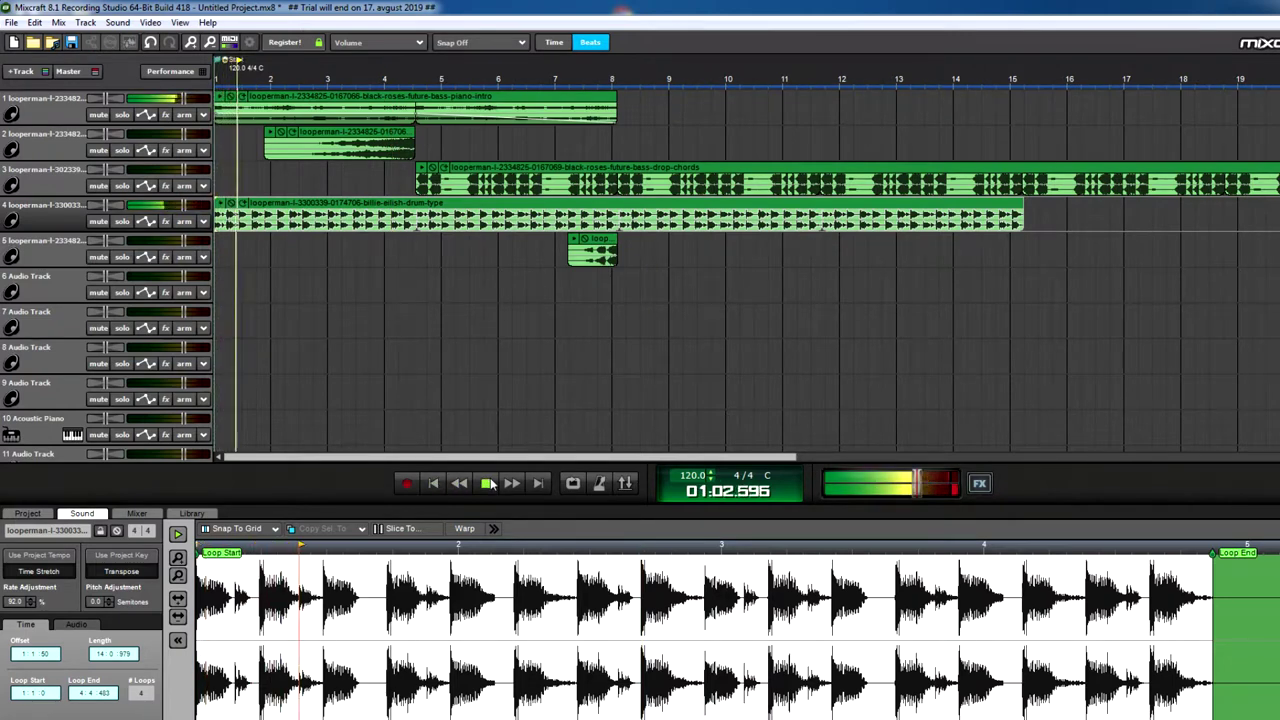
click(485, 484)
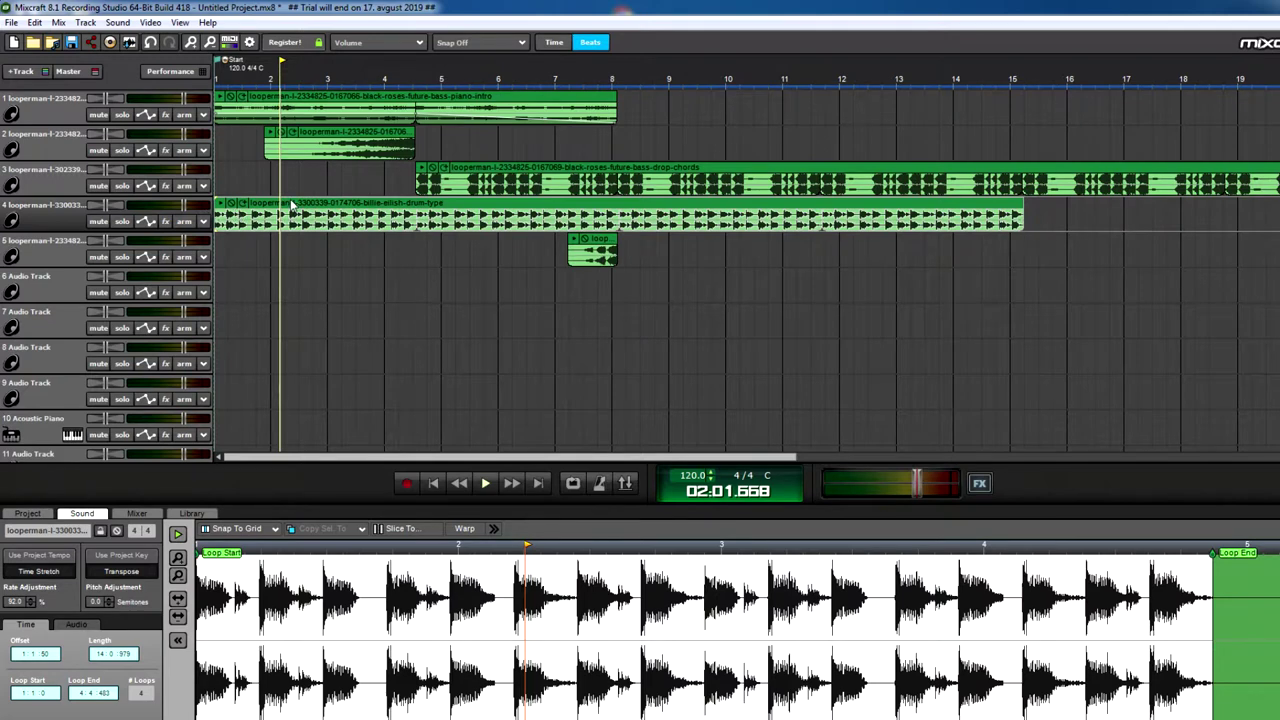
Move the drum clip to an offset of 8 1 449, where the piano intro ends, and check the clip edges against the playhead
drag(402, 206, 694, 208)
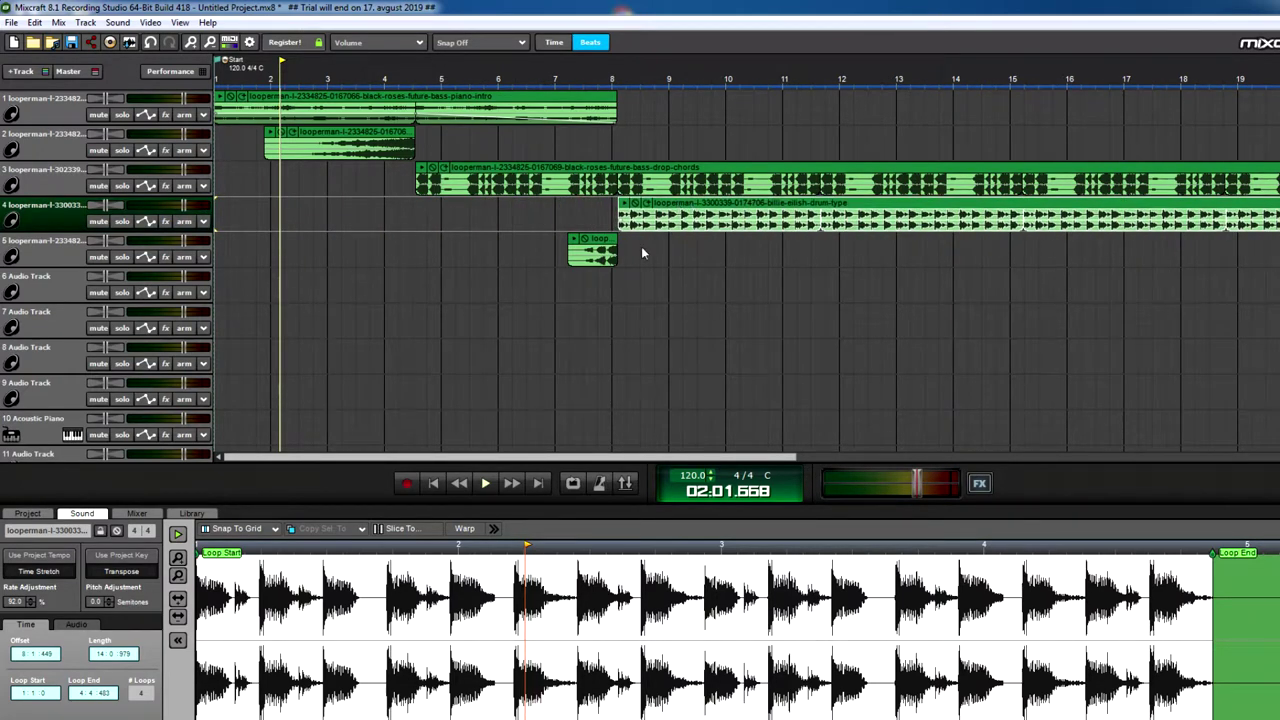
click(619, 274)
scroll(619, 274, up, 4)
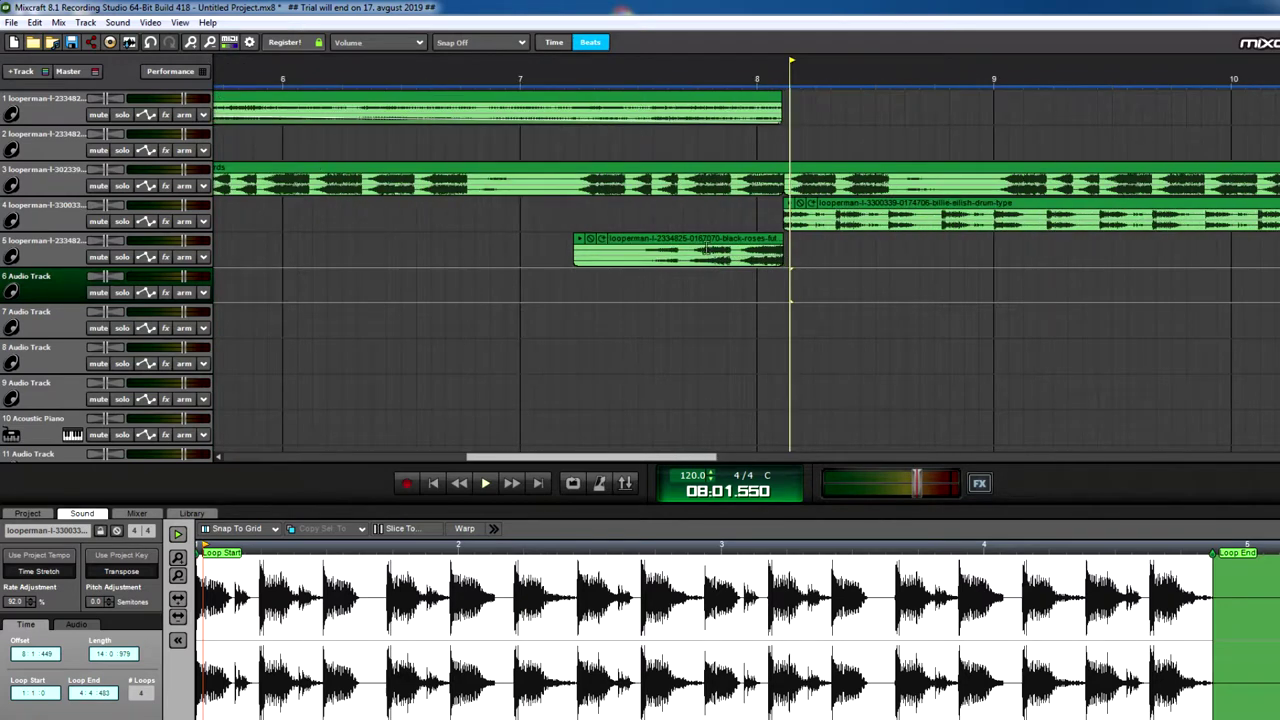
click(779, 135)
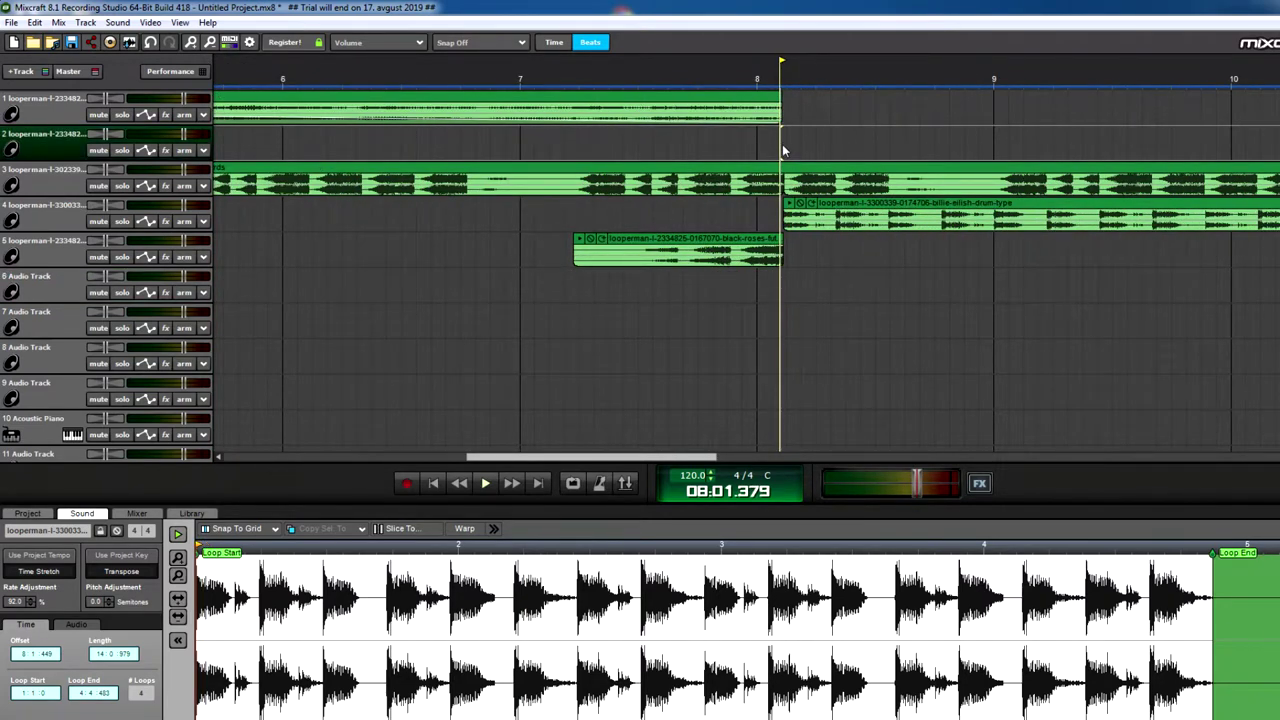
click(783, 147)
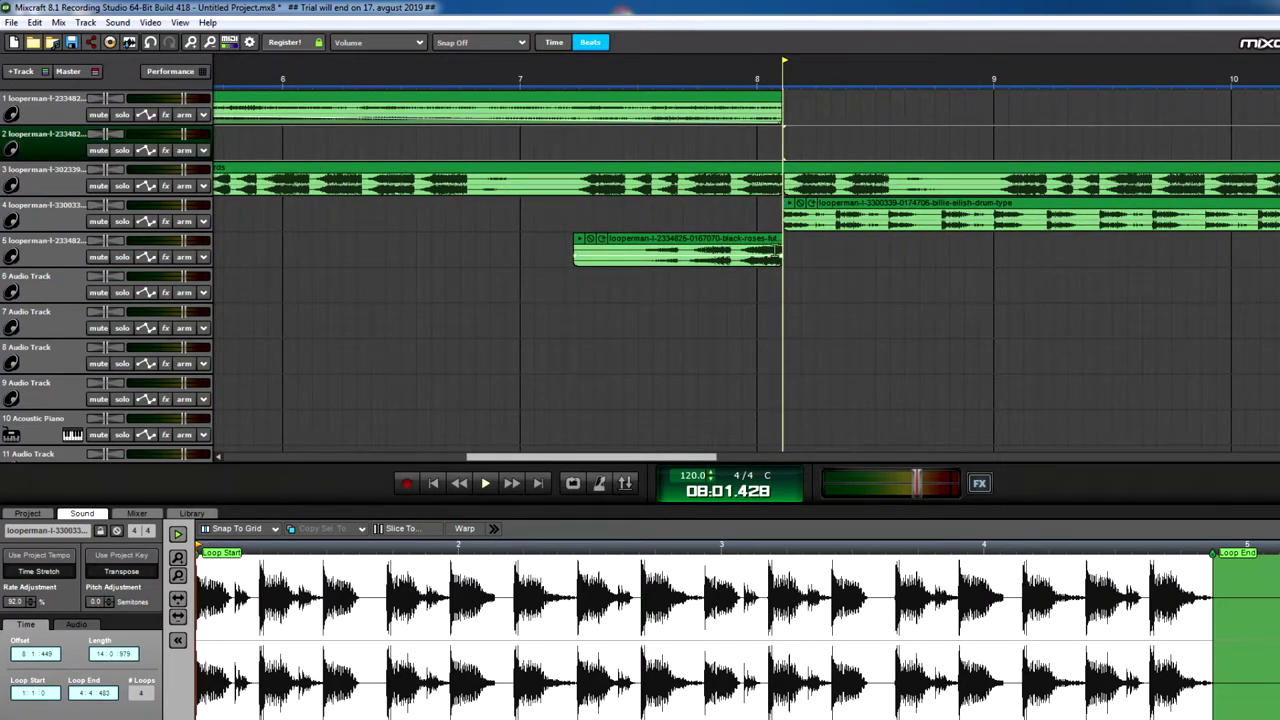
scroll(628, 280, down, 2)
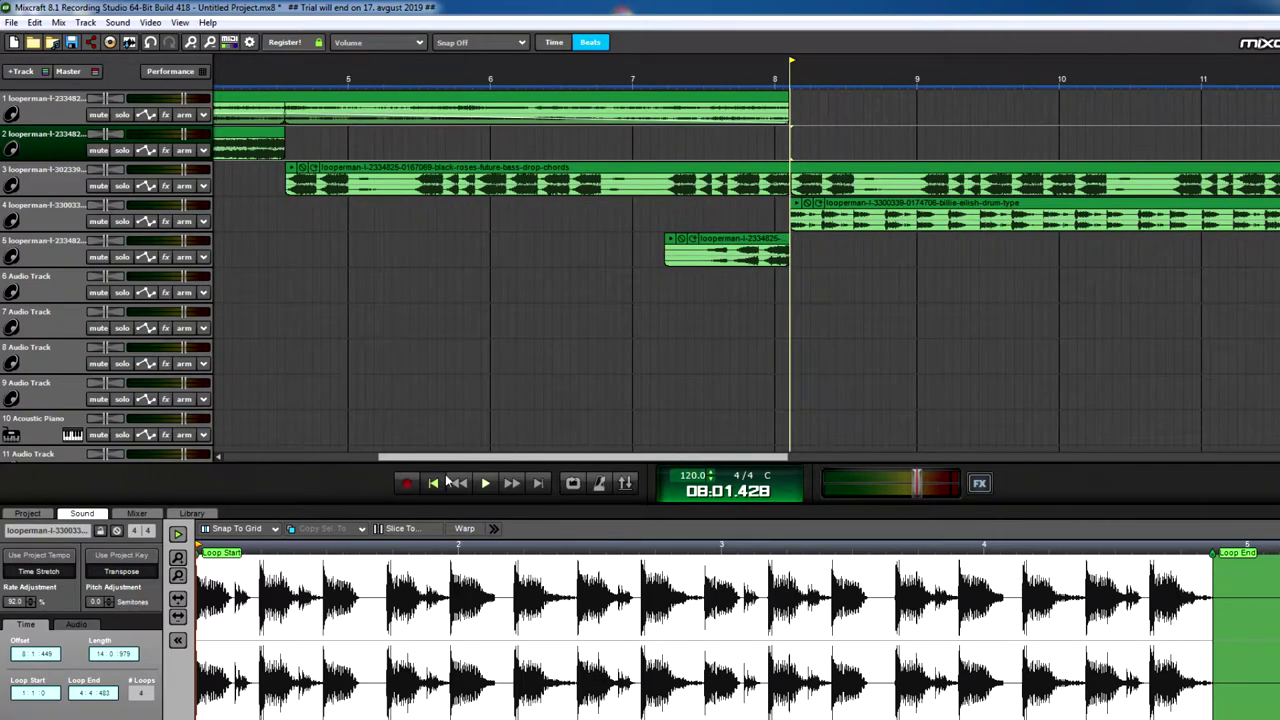
Play the arrangement from the start and listen to the drop chords together with the drums
click(436, 483)
click(485, 483)
scroll(509, 380, down, 4)
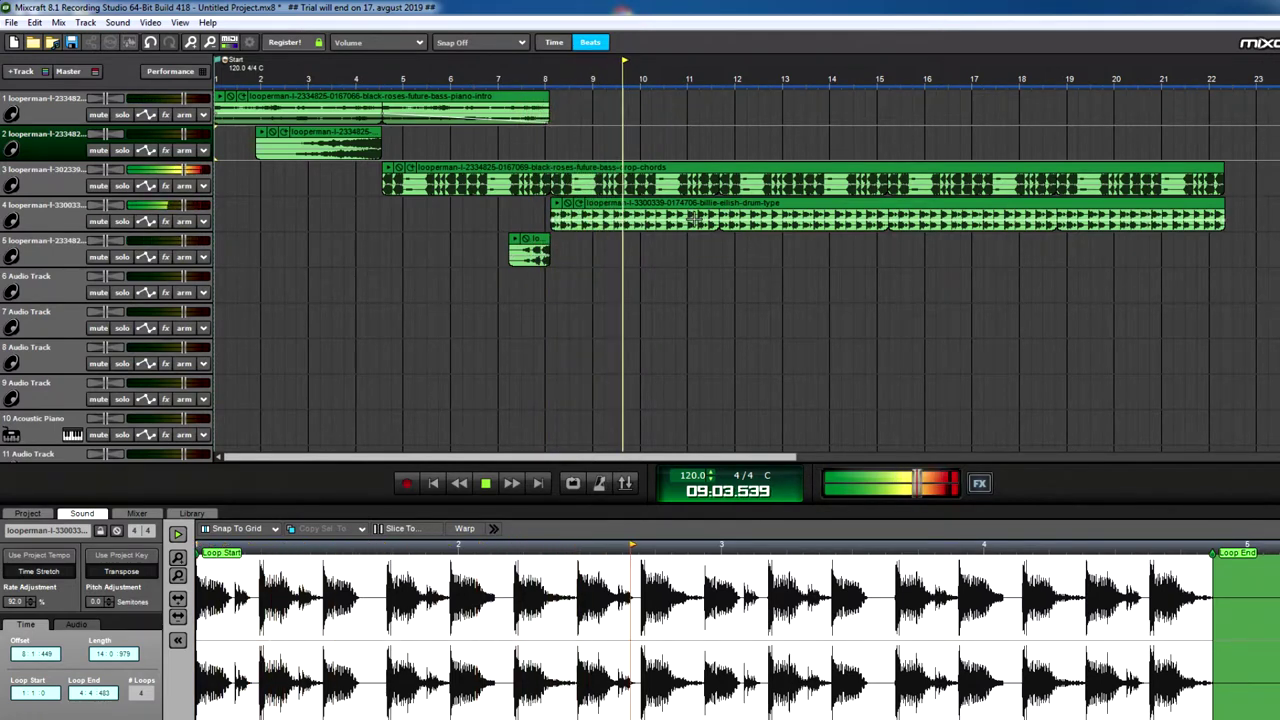
scroll(695, 216, down, 2)
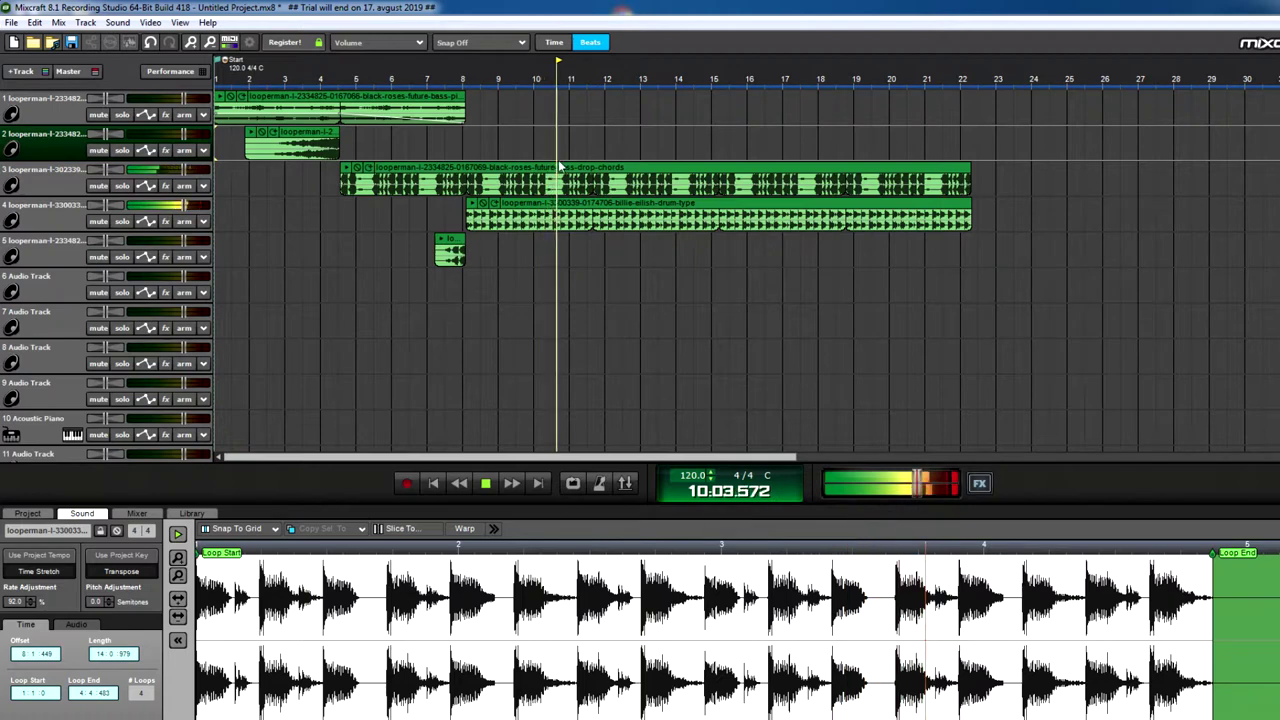
key(space)
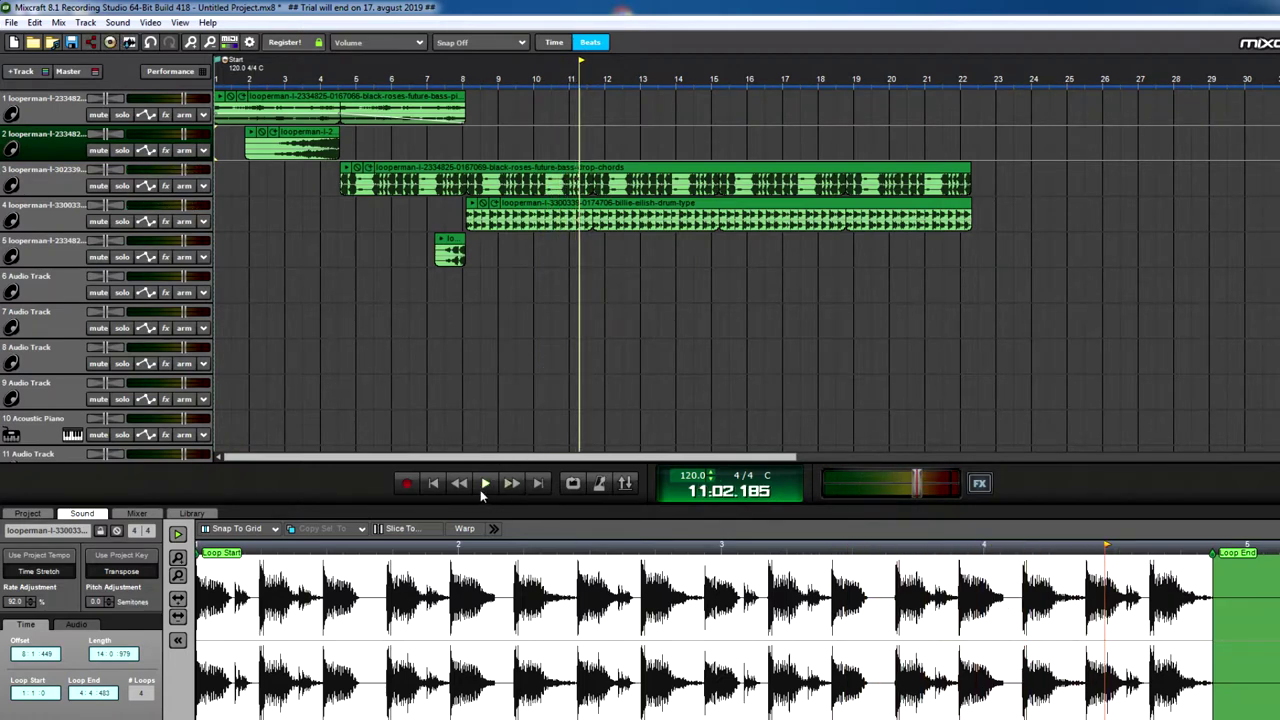
click(483, 488)
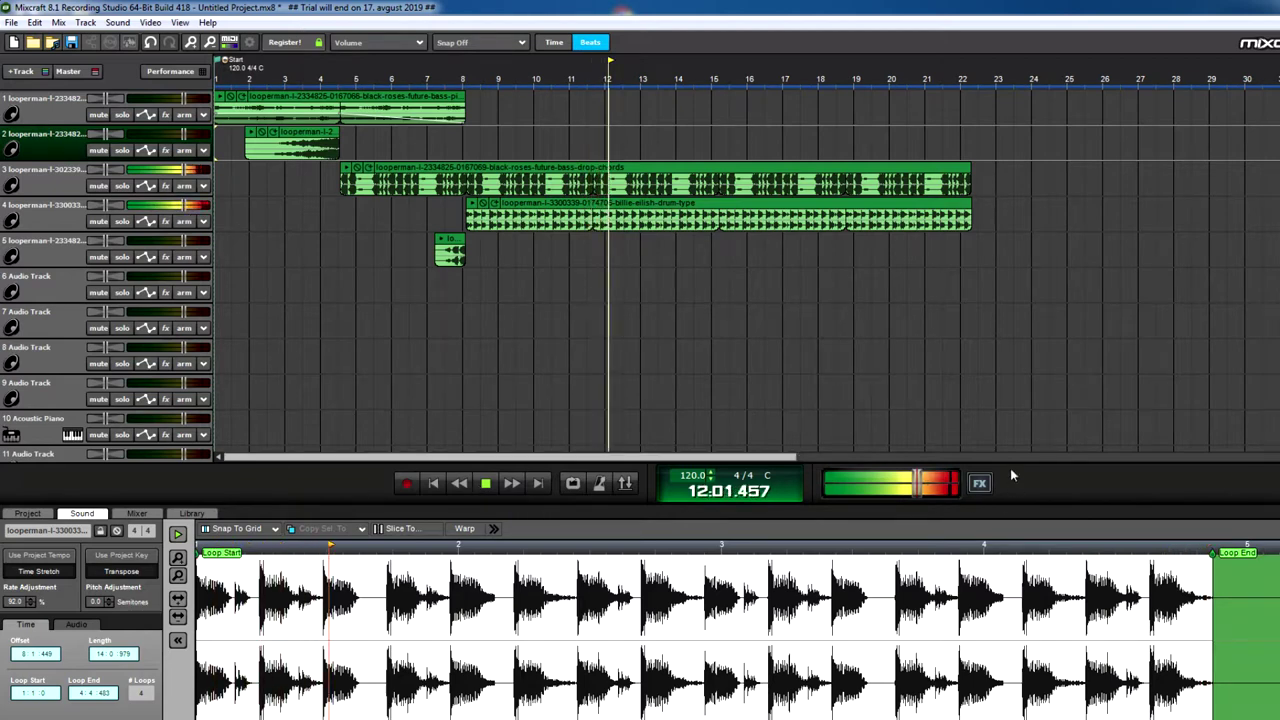
click(485, 483)
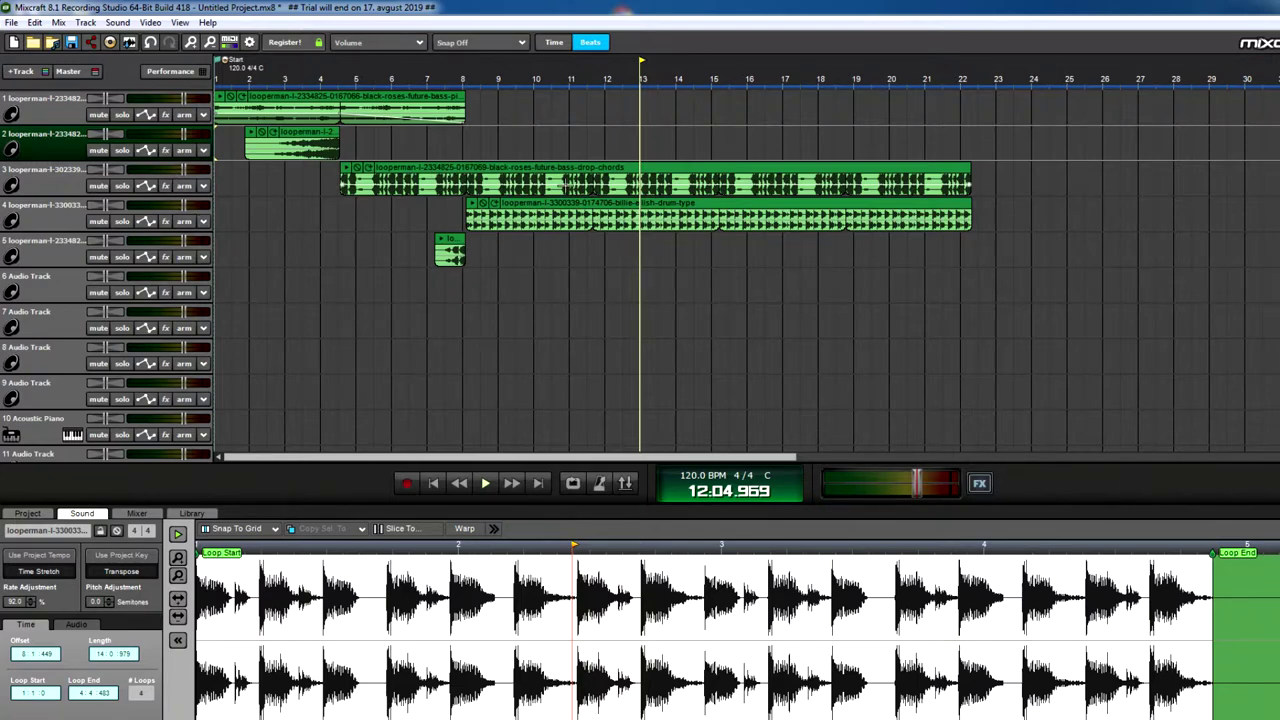
Lower the volume of the drop-chords track, track 3
scroll(640, 180, up, 3)
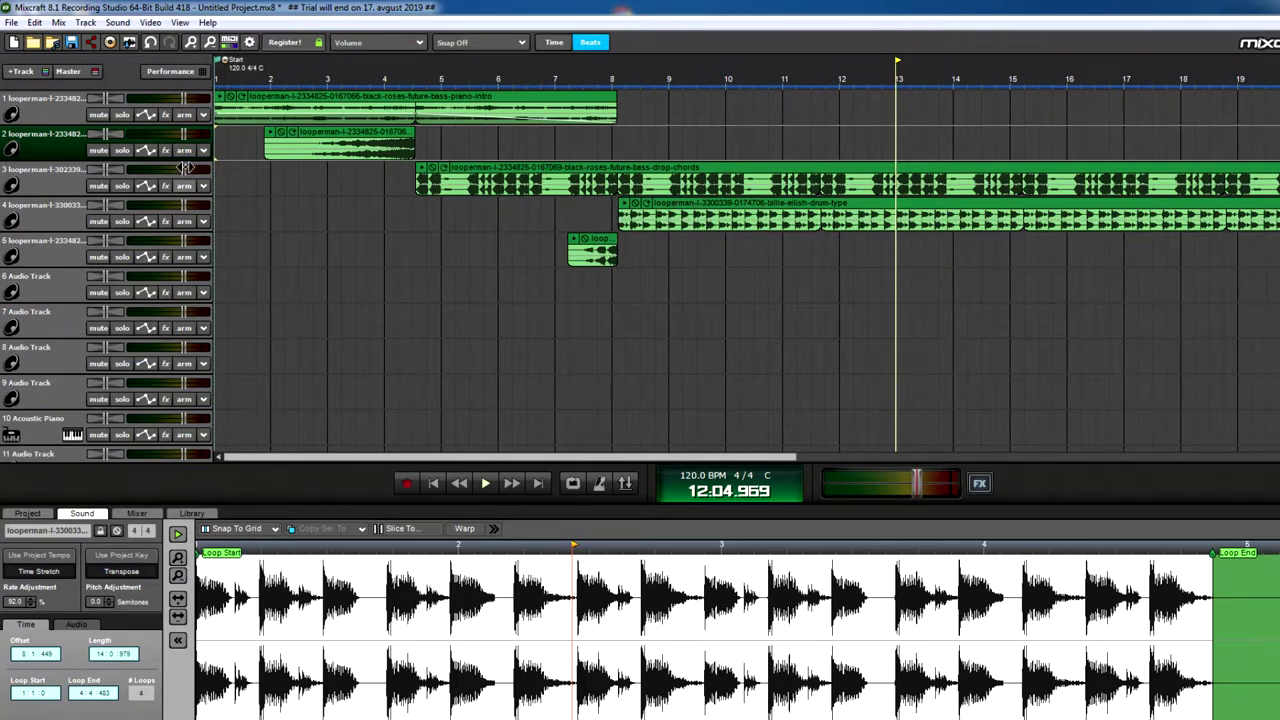
drag(183, 168, 165, 169)
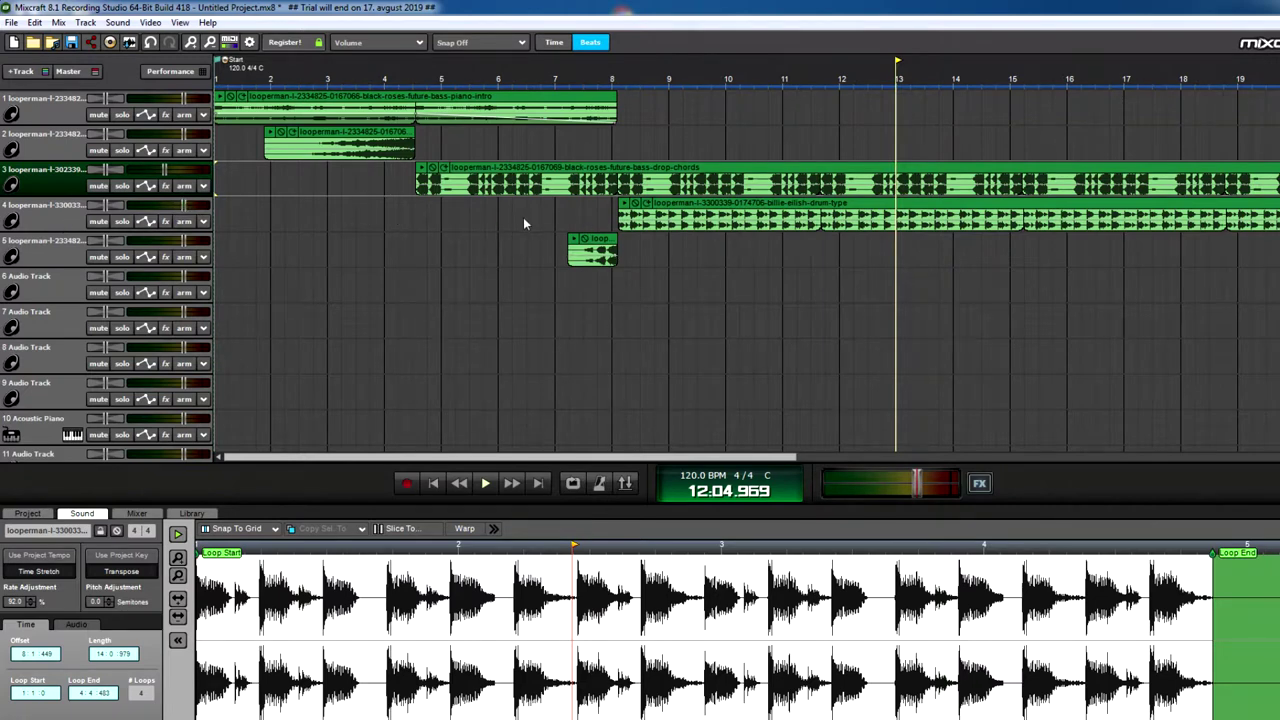
Play the transition into the drop chords from bar 4 and lower the volume of track 2
click(398, 223)
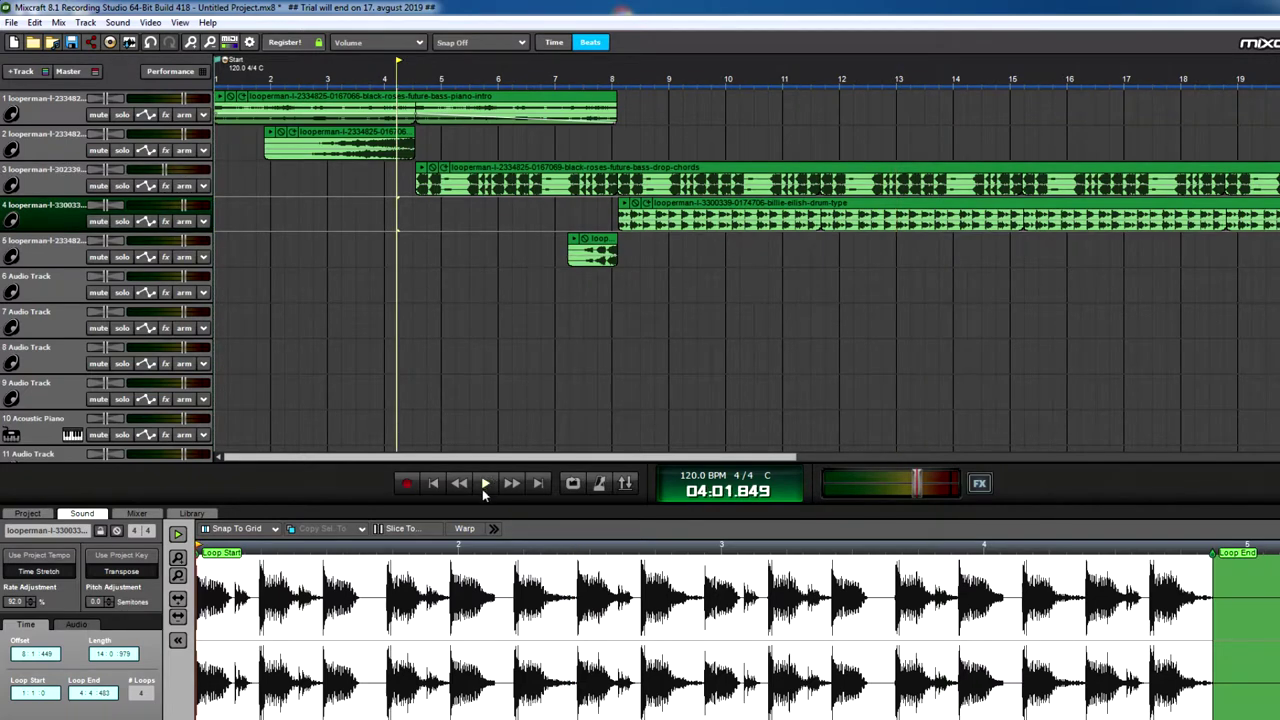
click(485, 484)
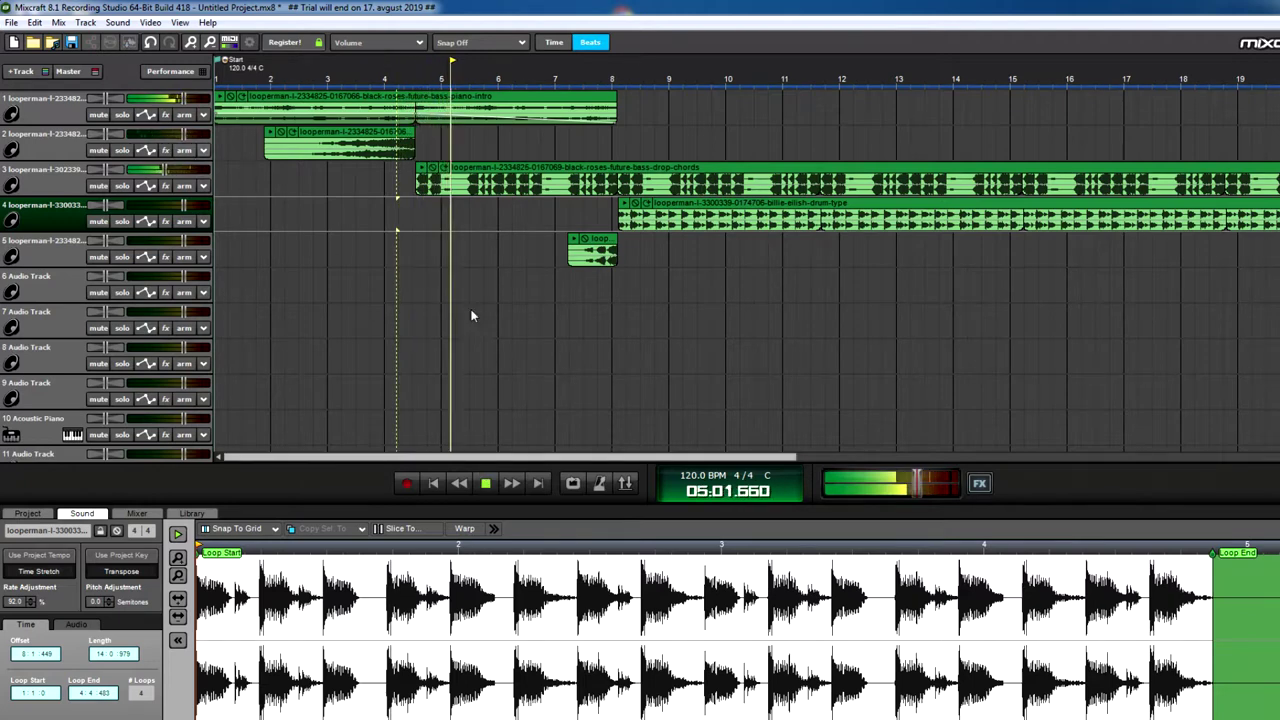
key(space)
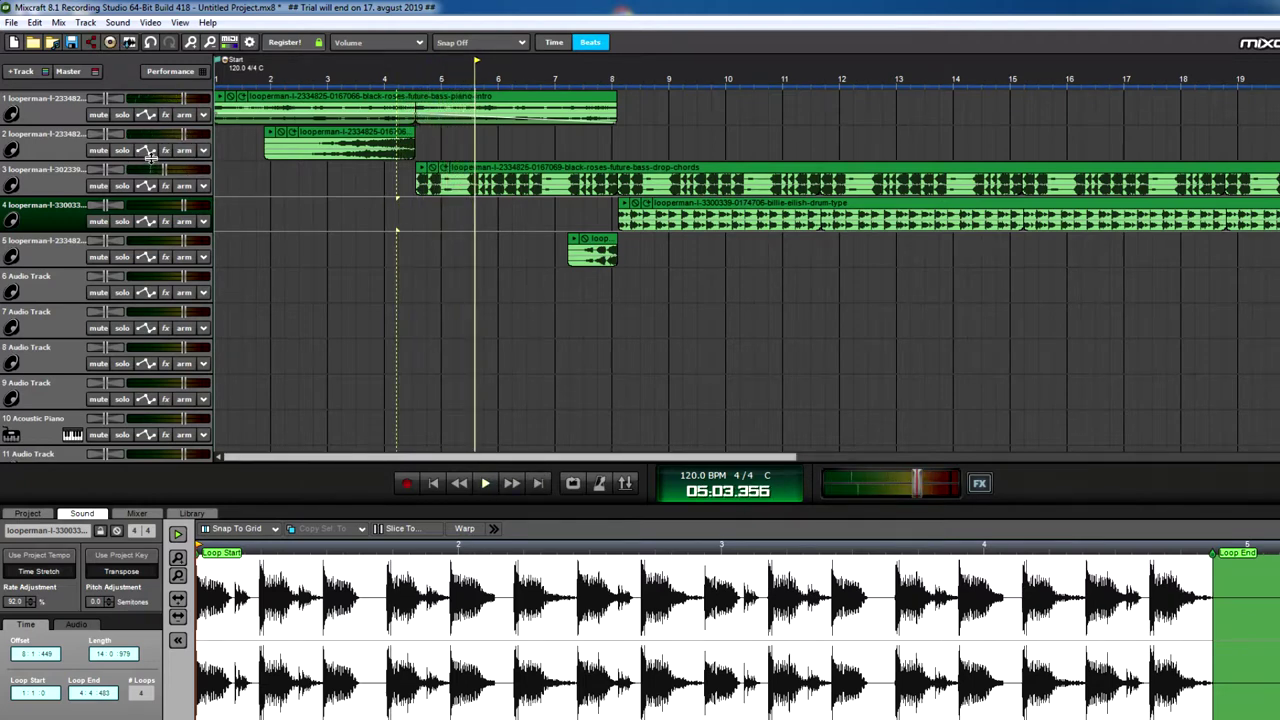
drag(184, 133, 163, 138)
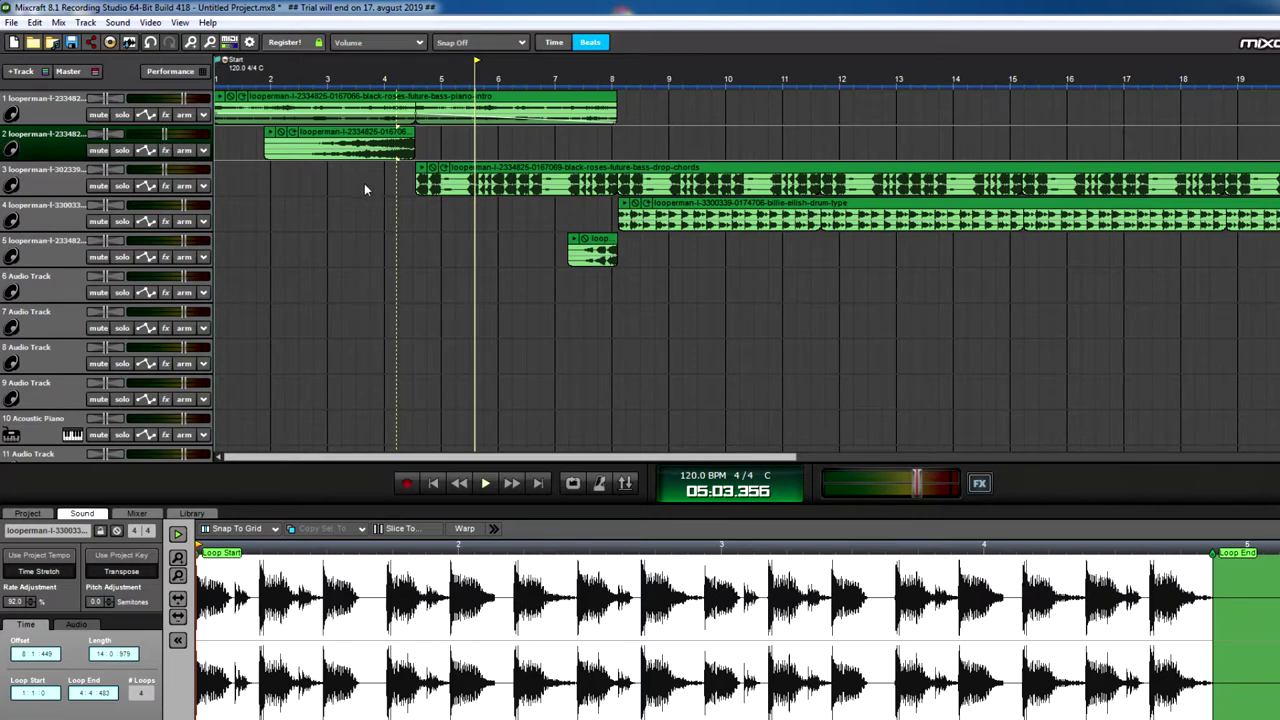
Replay the passage from bar 3 through the drum entry and lower the volume of track 5, which holds the short build-up clip
click(364, 183)
click(485, 484)
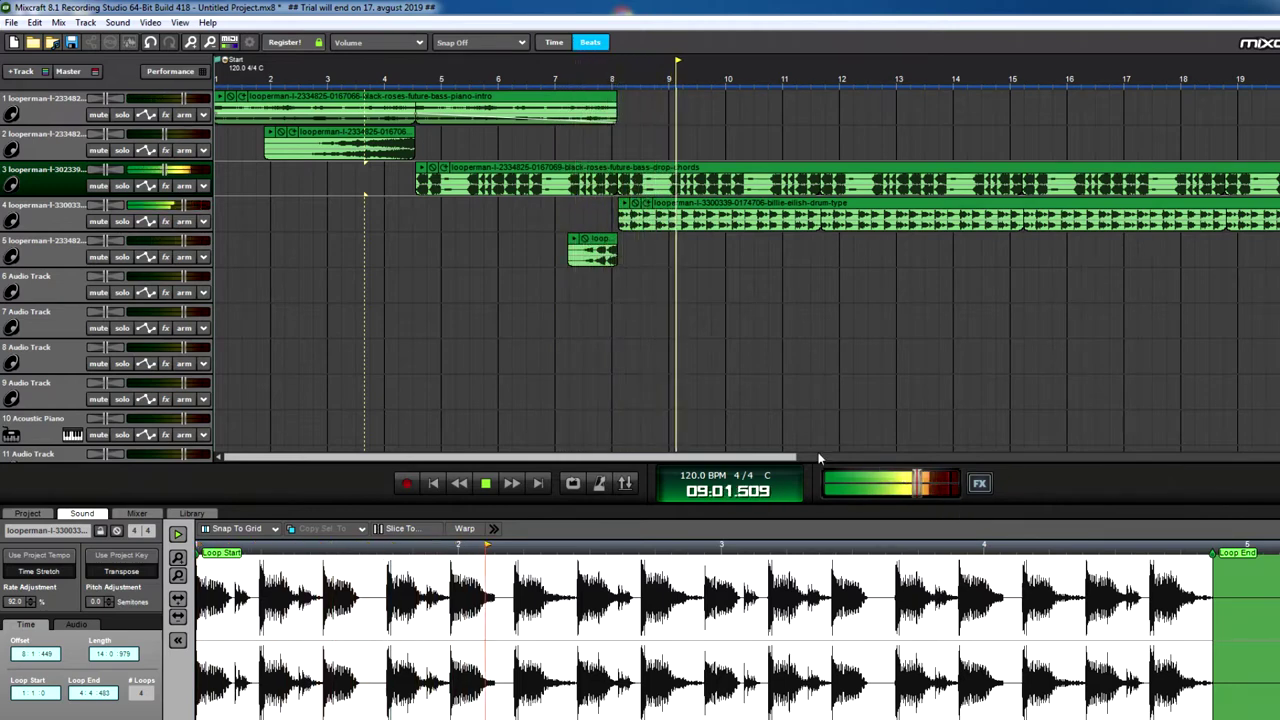
click(489, 484)
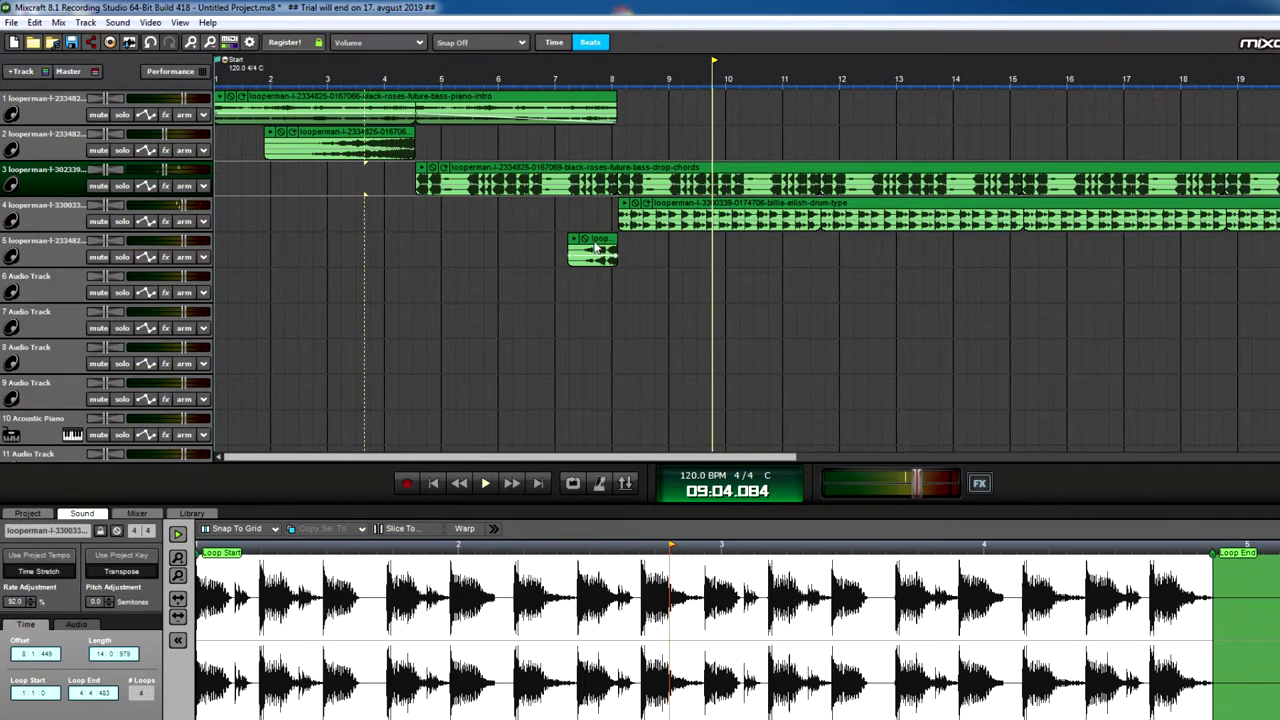
click(597, 246)
drag(185, 240, 176, 240)
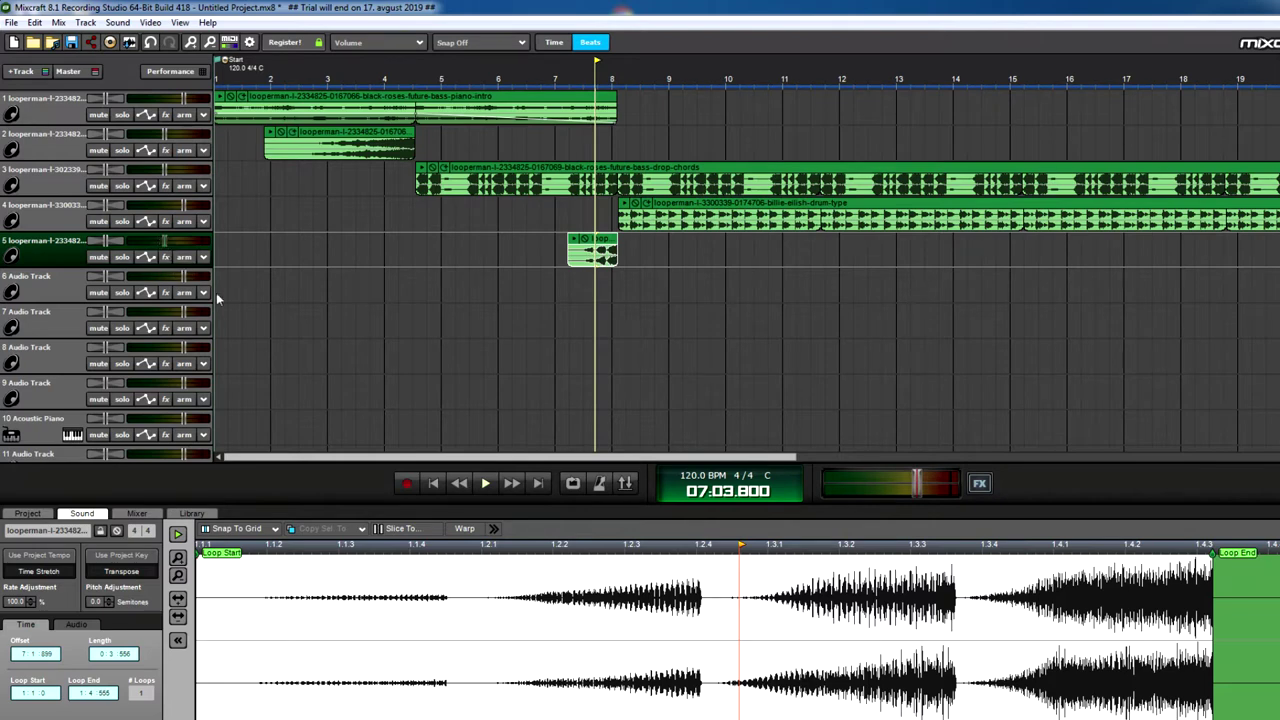
Play the arrangement from bar 6 past the drum entry to check the balance of the build-up, drop chords and drums
click(535, 316)
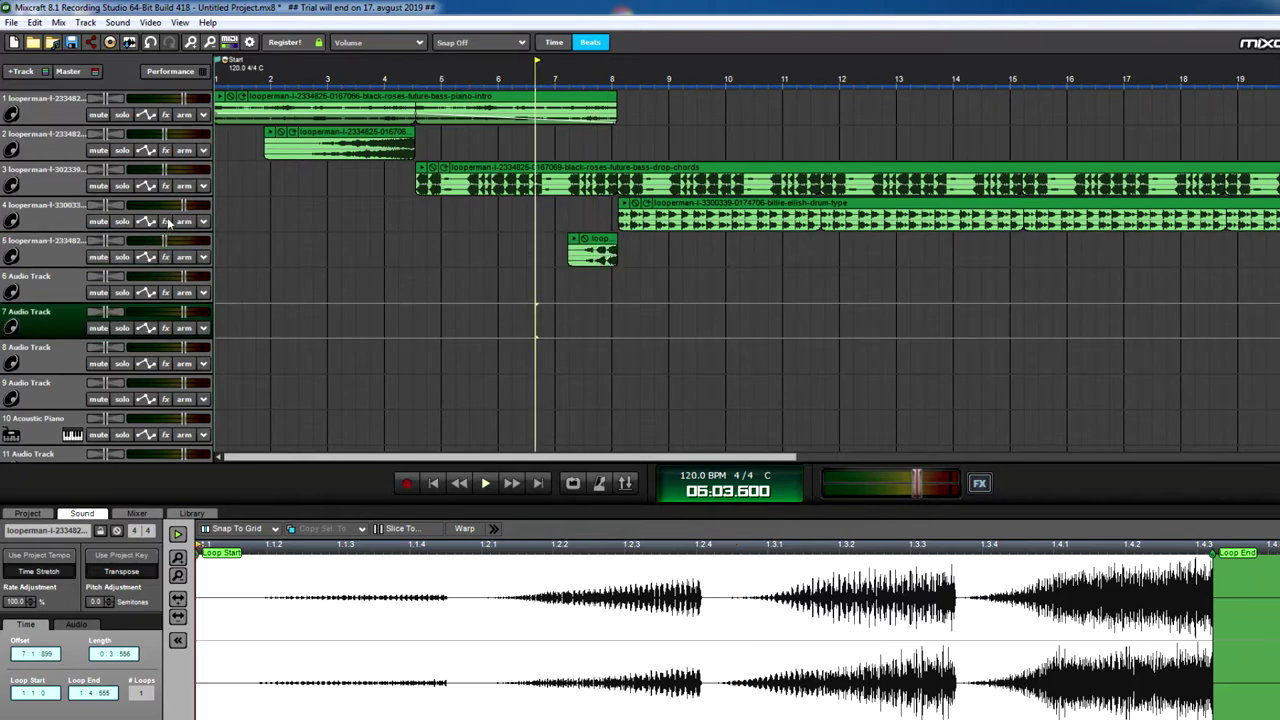
click(531, 255)
click(485, 483)
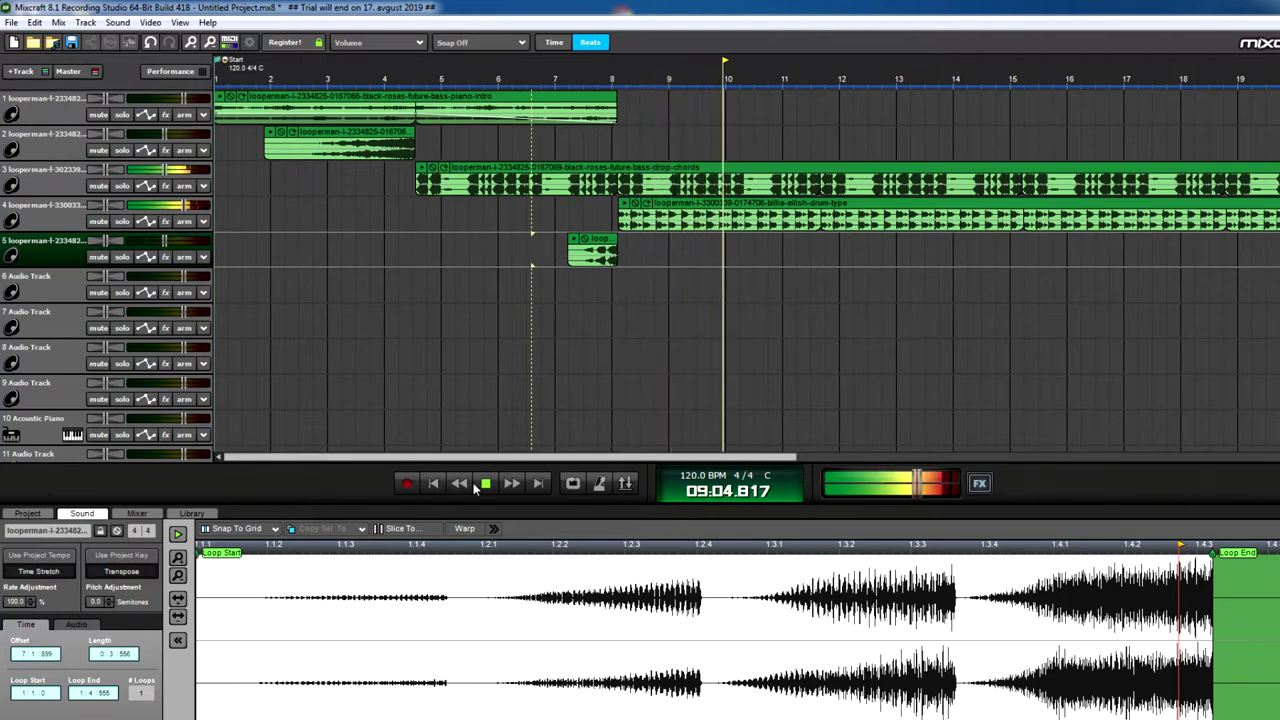
scroll(861, 315, down, 1)
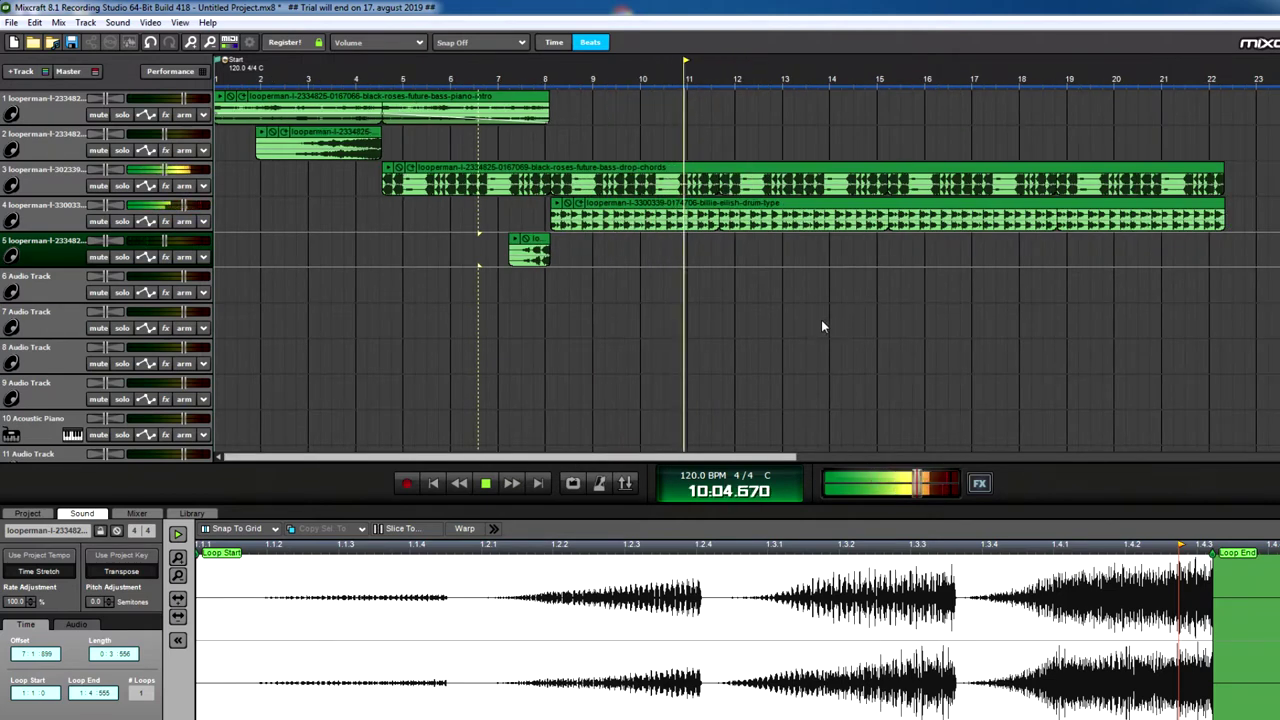
scroll(766, 231, down, 1)
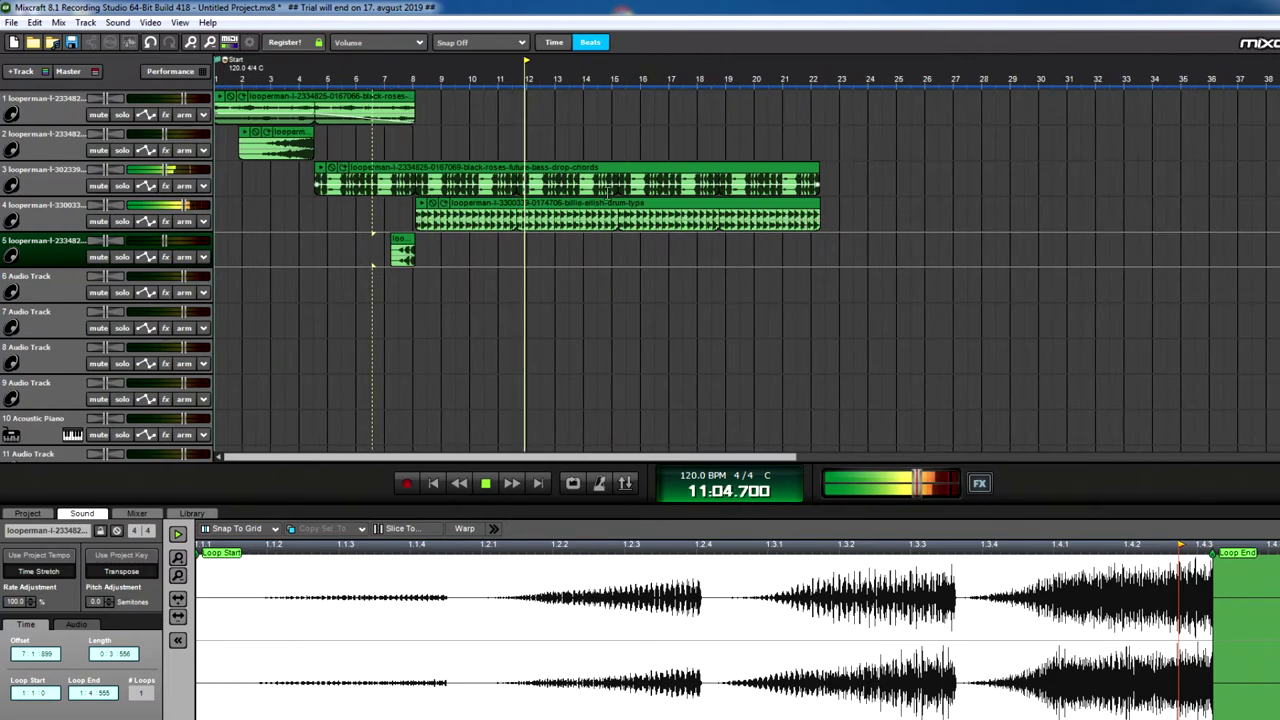
click(489, 484)
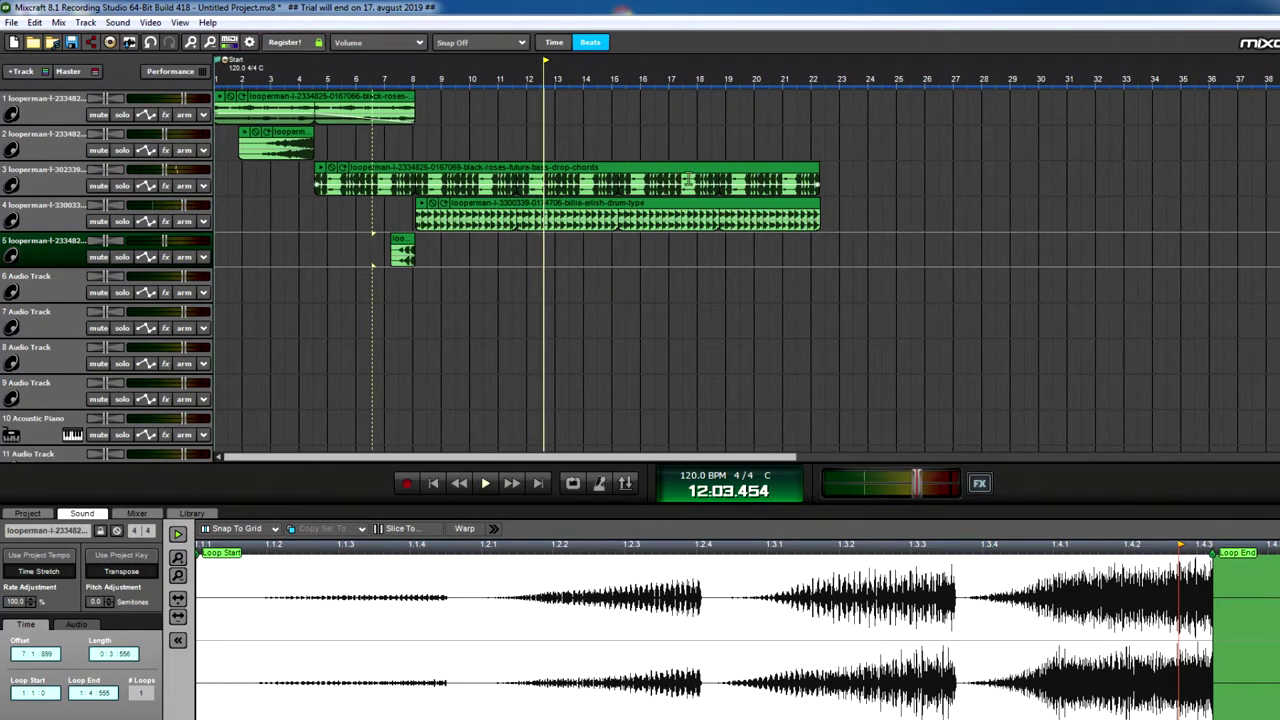